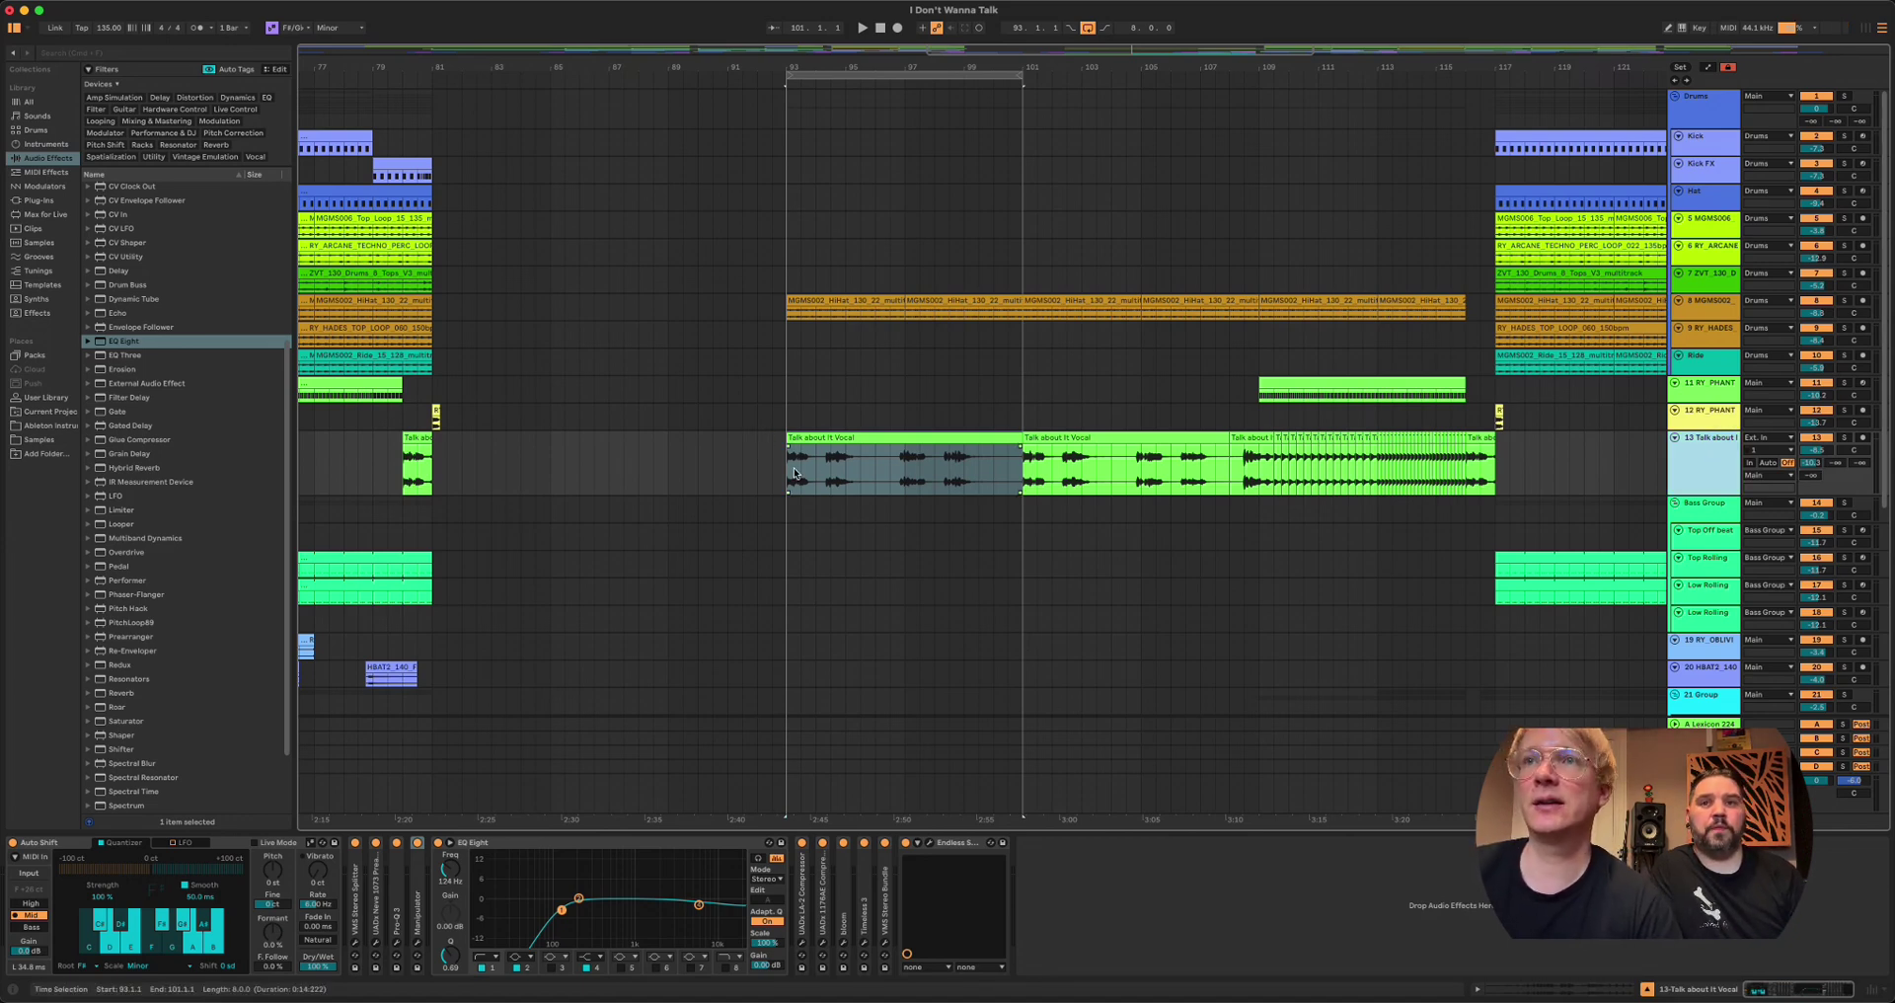
Step: Bypass every effect on the Talk about It Vocal track, from Auto Shift to the Endless plugin, and play the track soloed
left_click(39, 843)
left_click(949, 842, "shift")
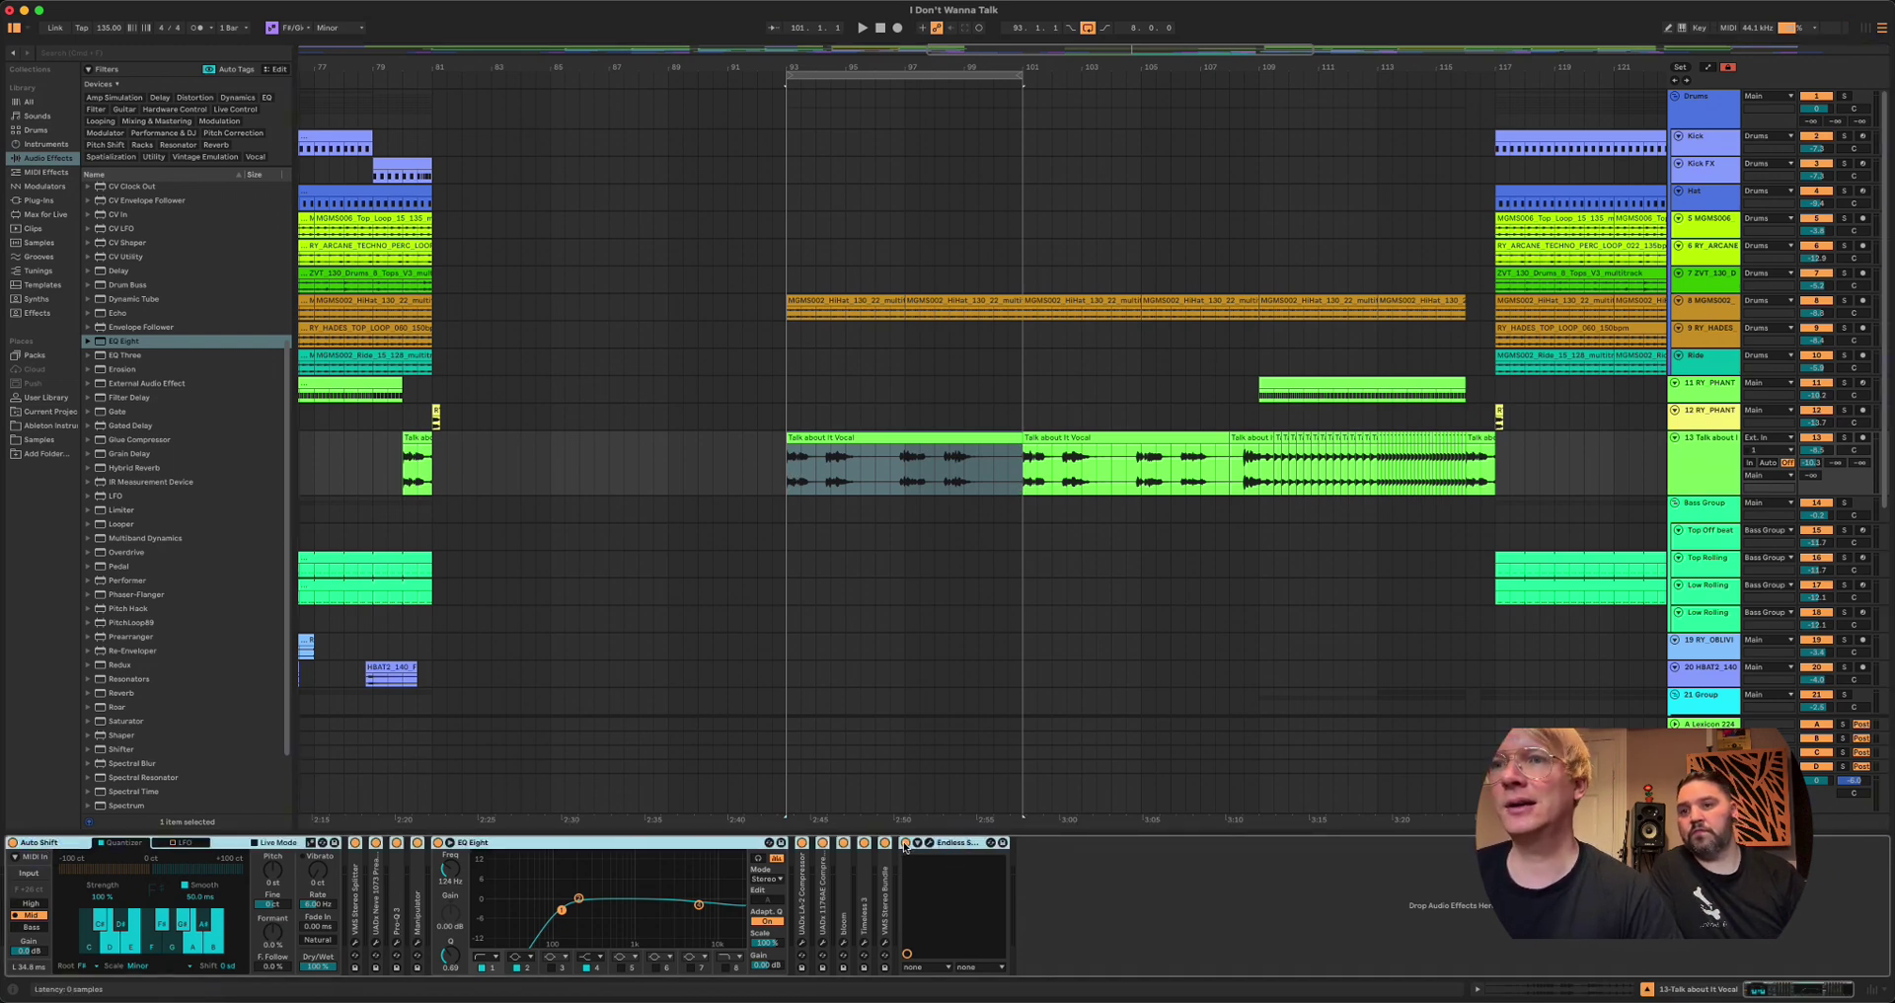
left_click(906, 843)
key("space")
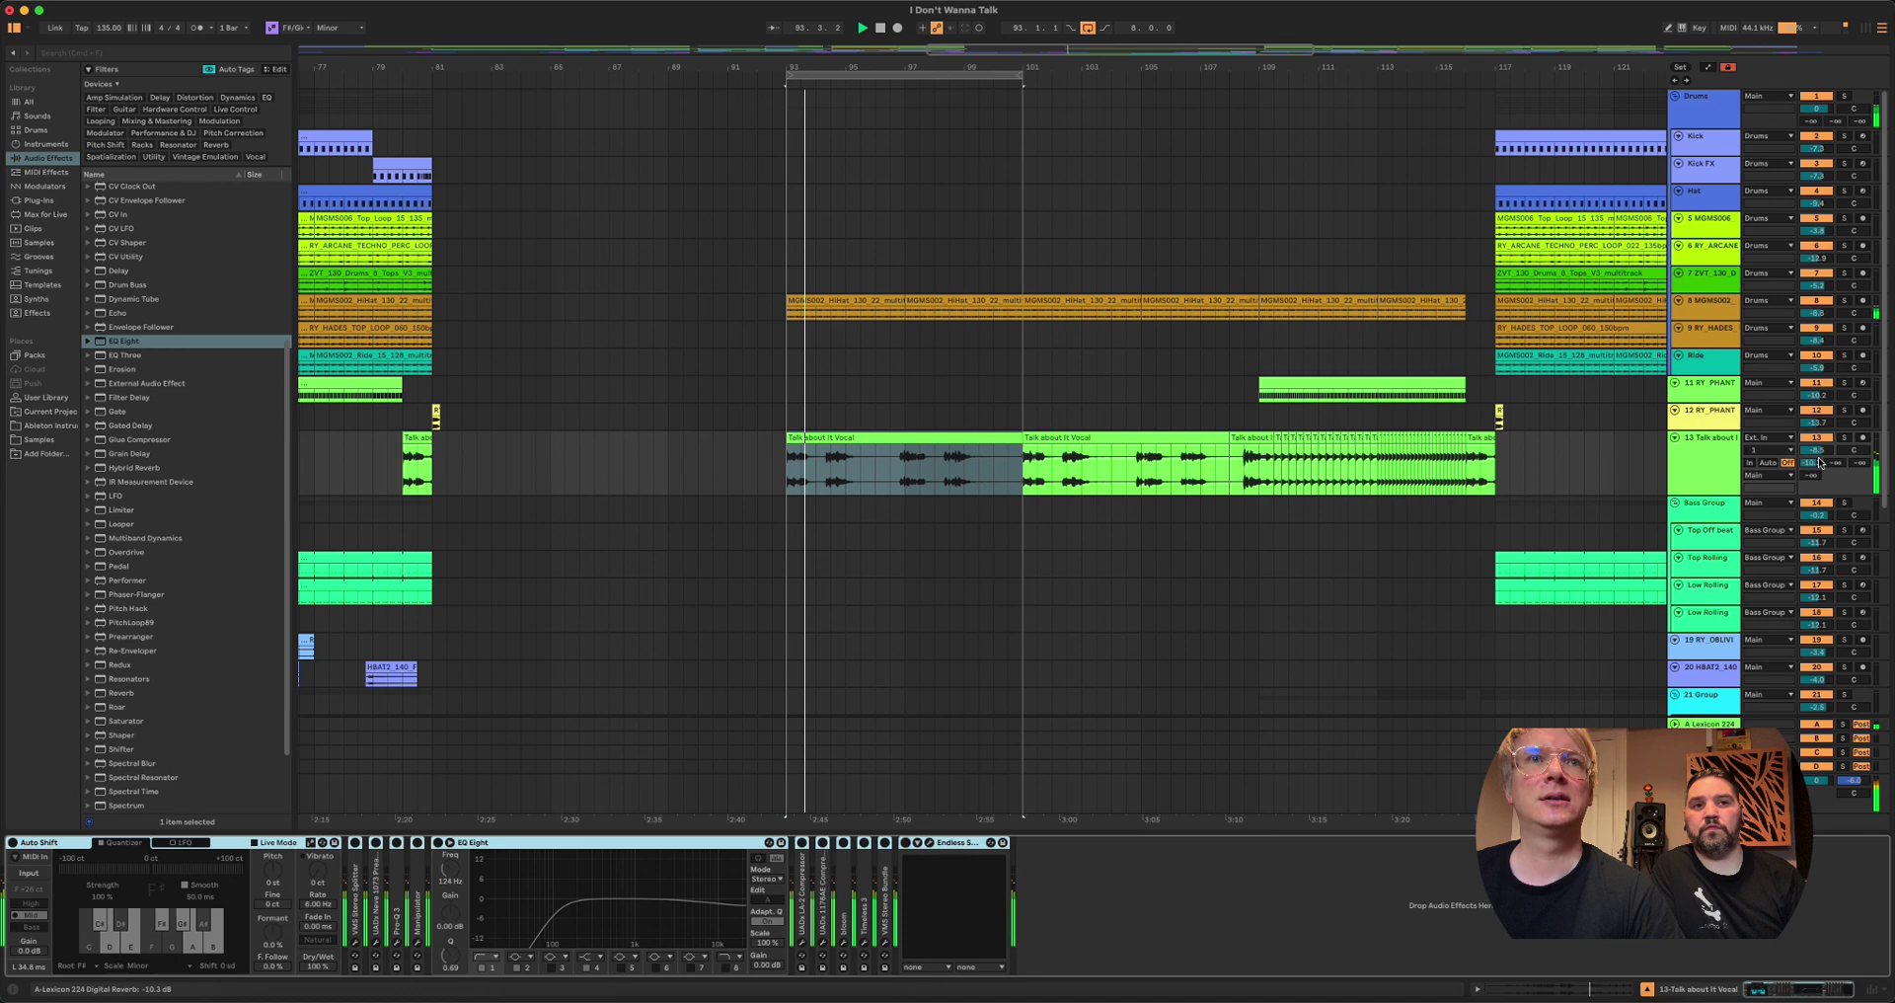
left_click(1685, 485)
key("s")
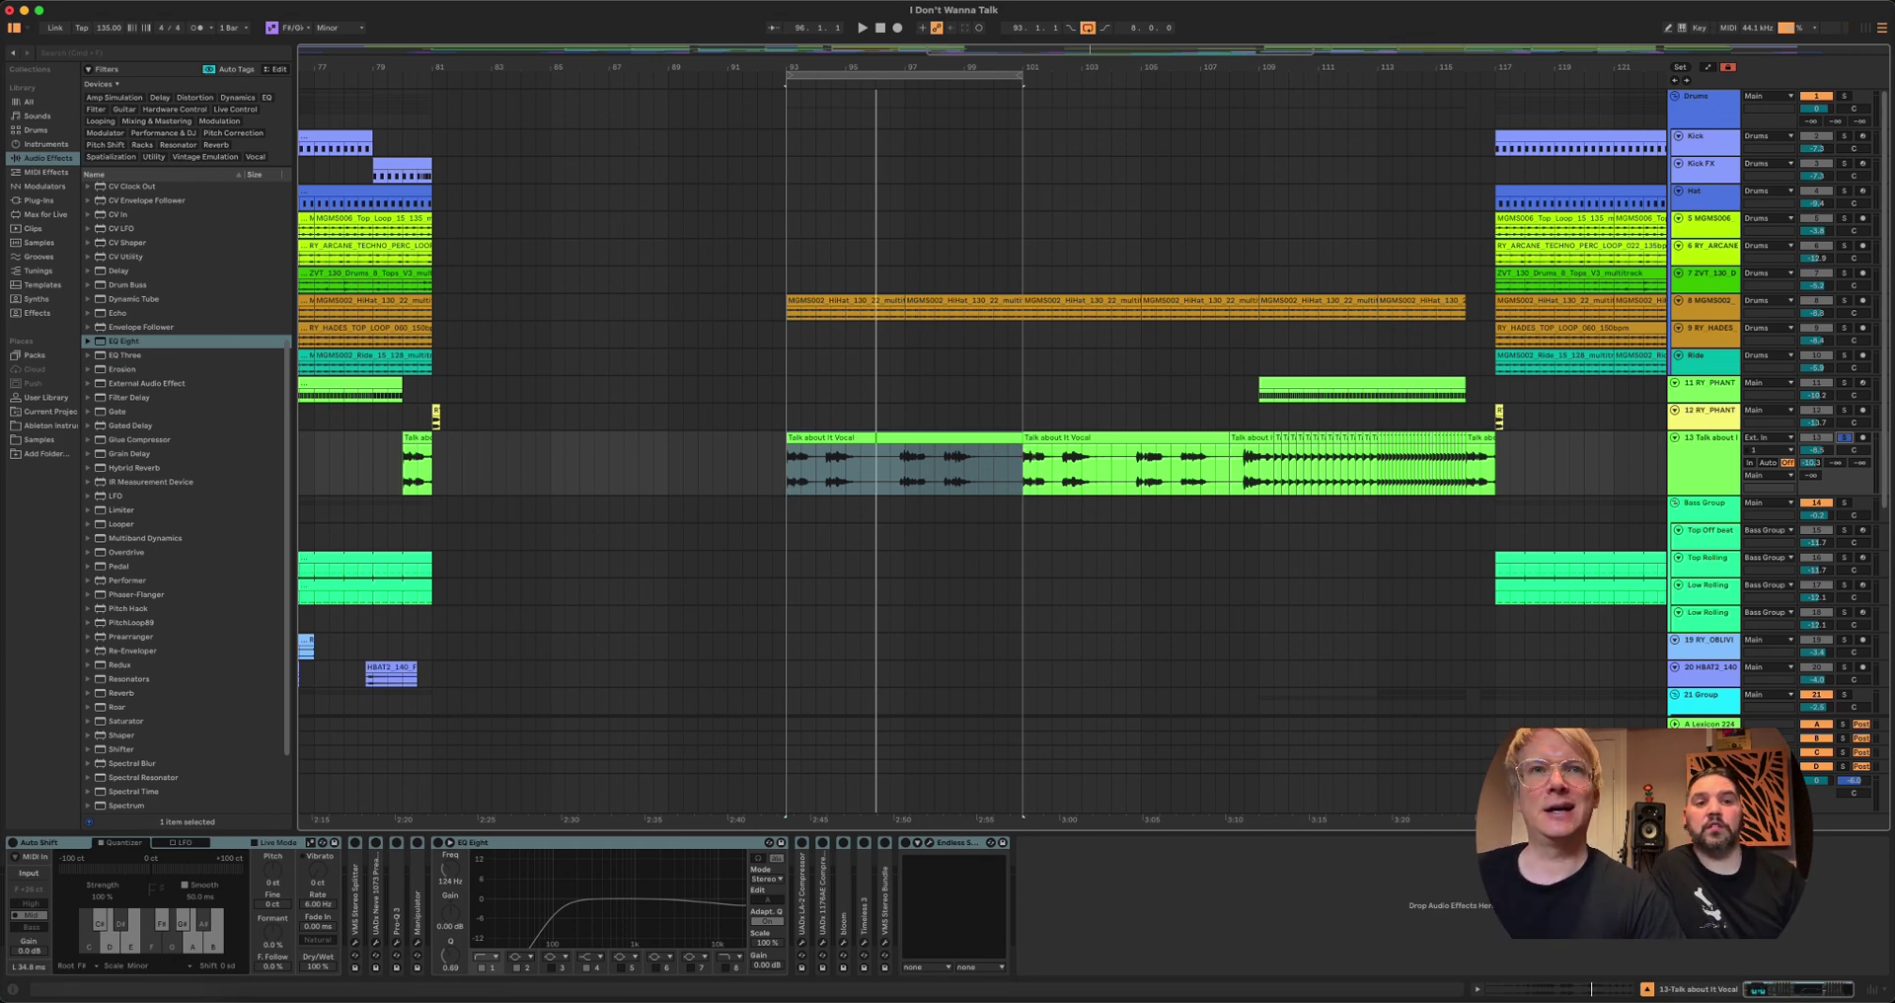
Step: Show the Little AlterBoy return track and examine its plugin settings and the EQ Eight that follows it
left_click(1713, 766)
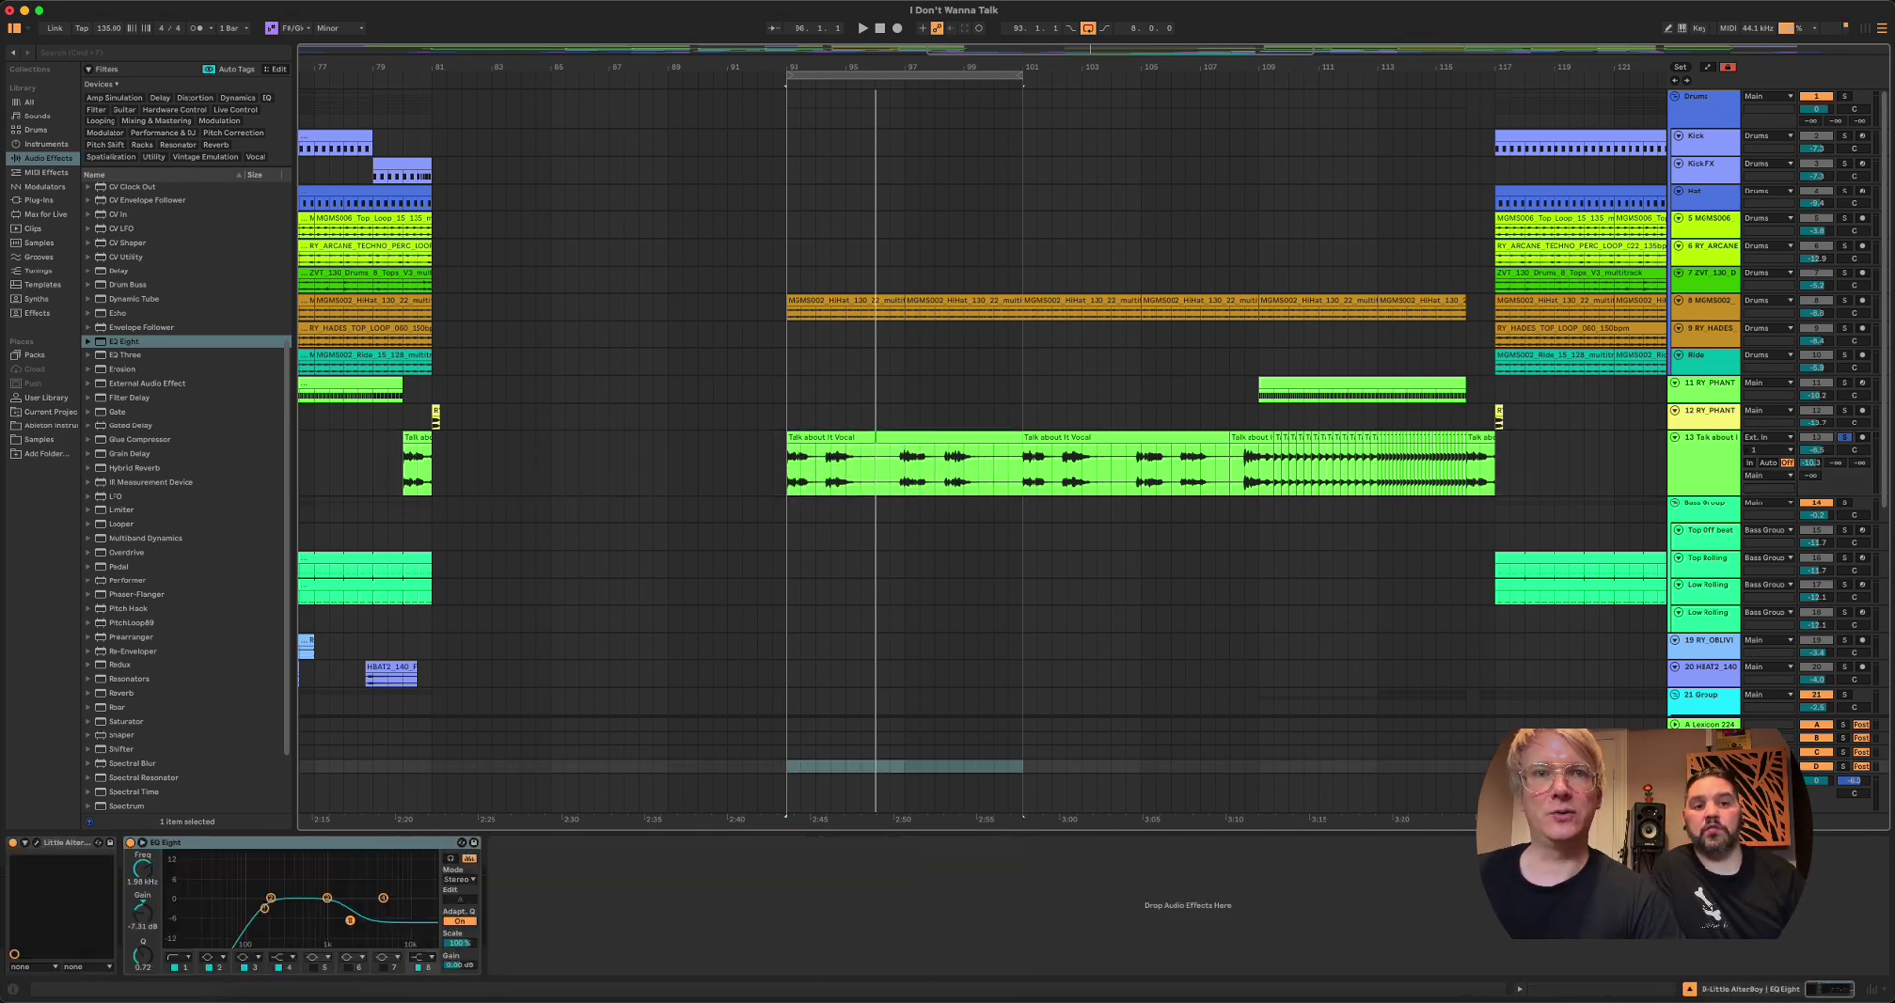
left_click(36, 842)
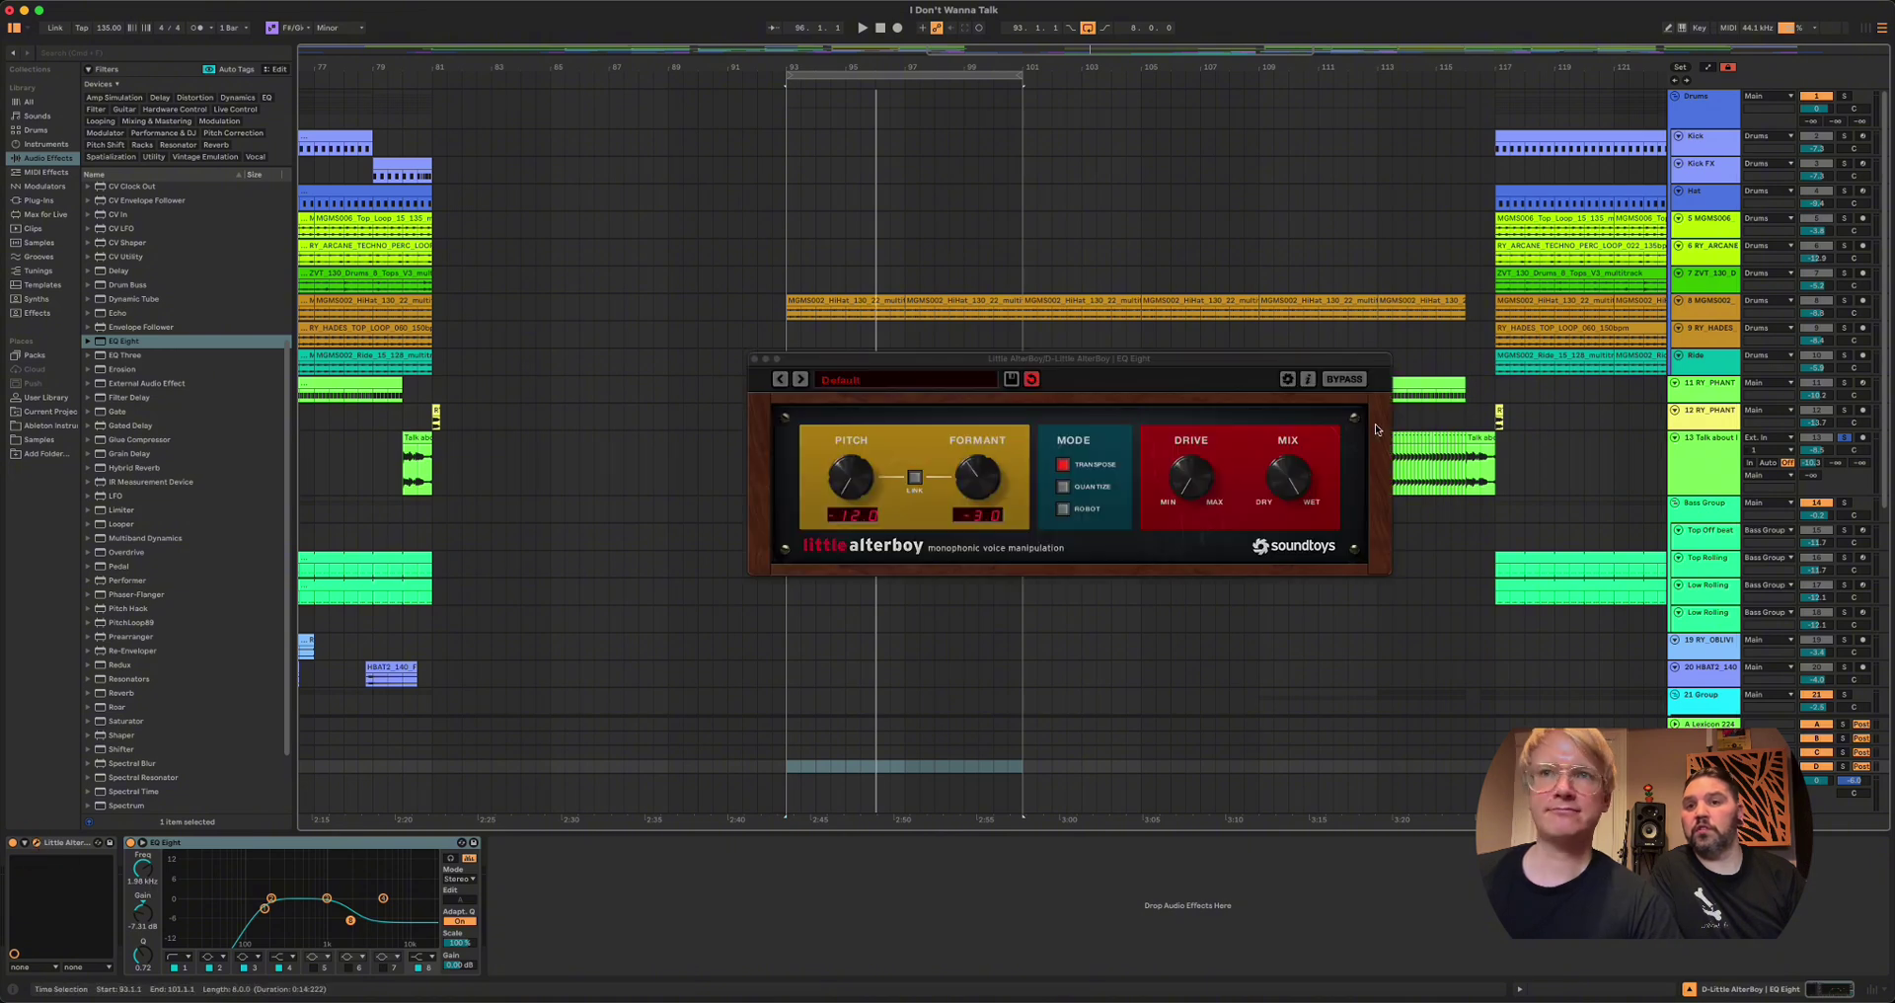
left_click(990, 363)
left_click_drag(990, 363, 993, 415)
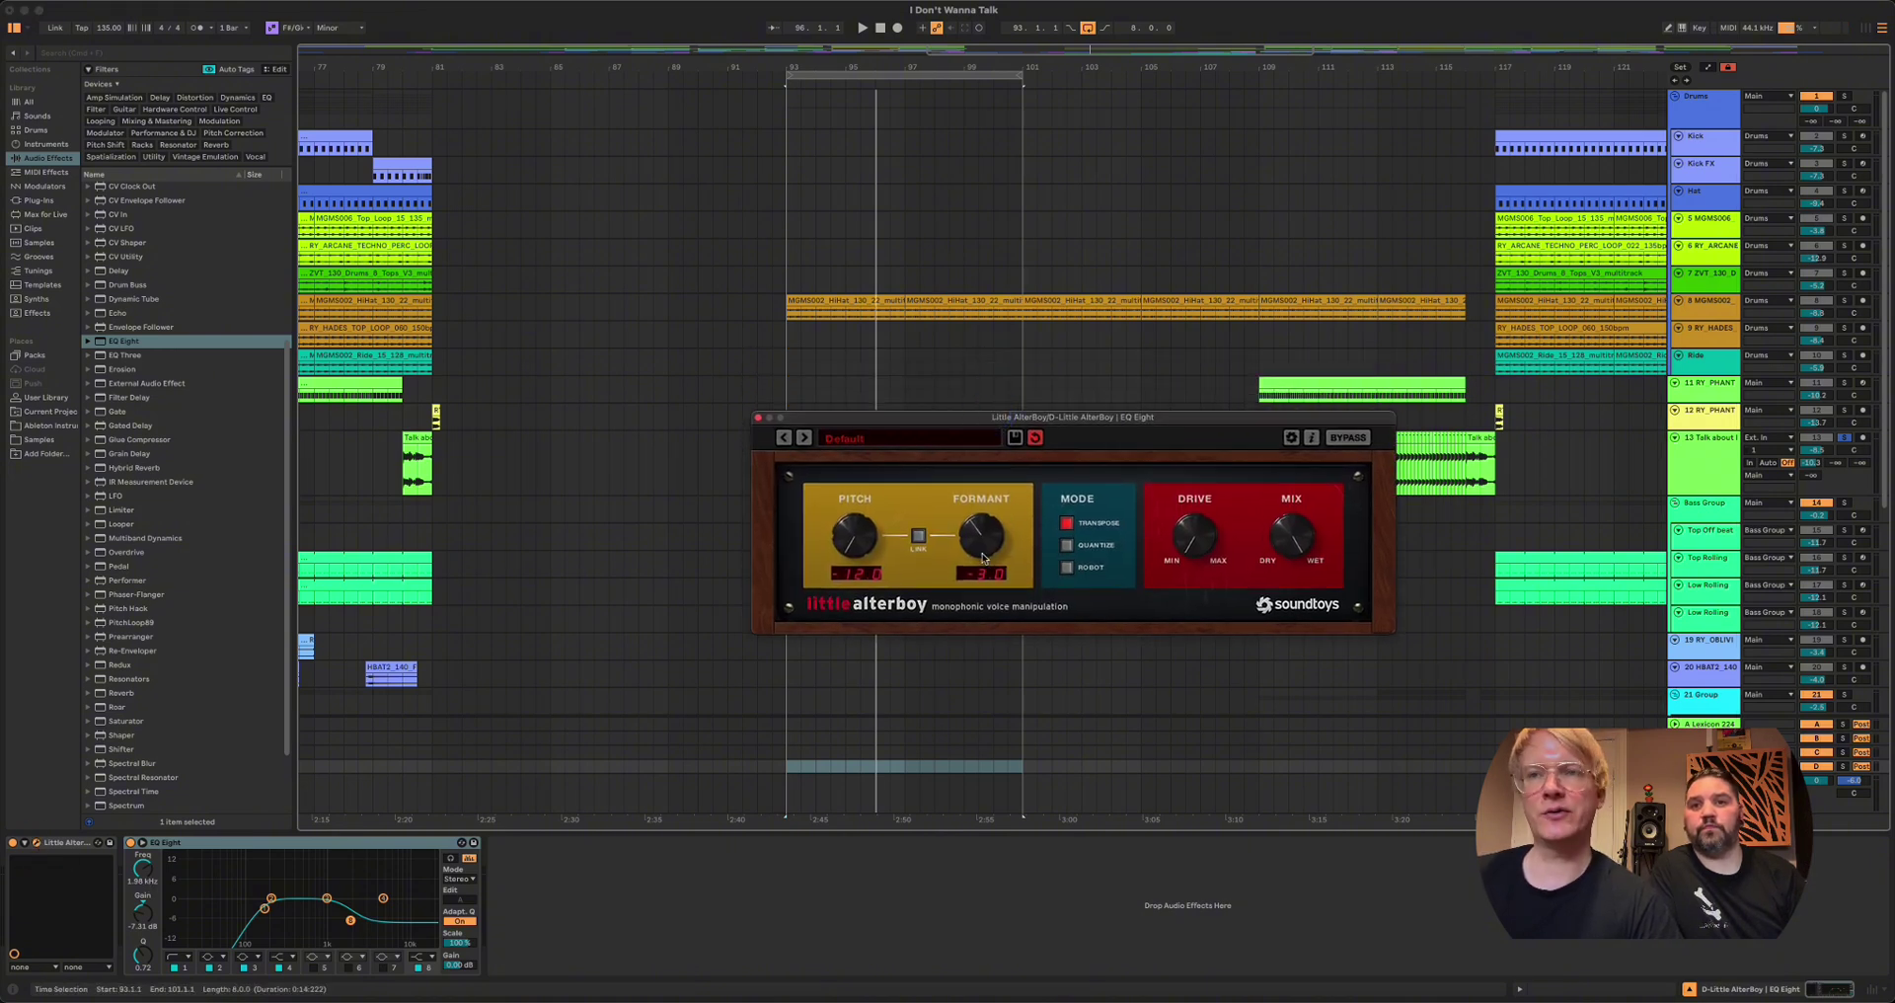
left_click(759, 418)
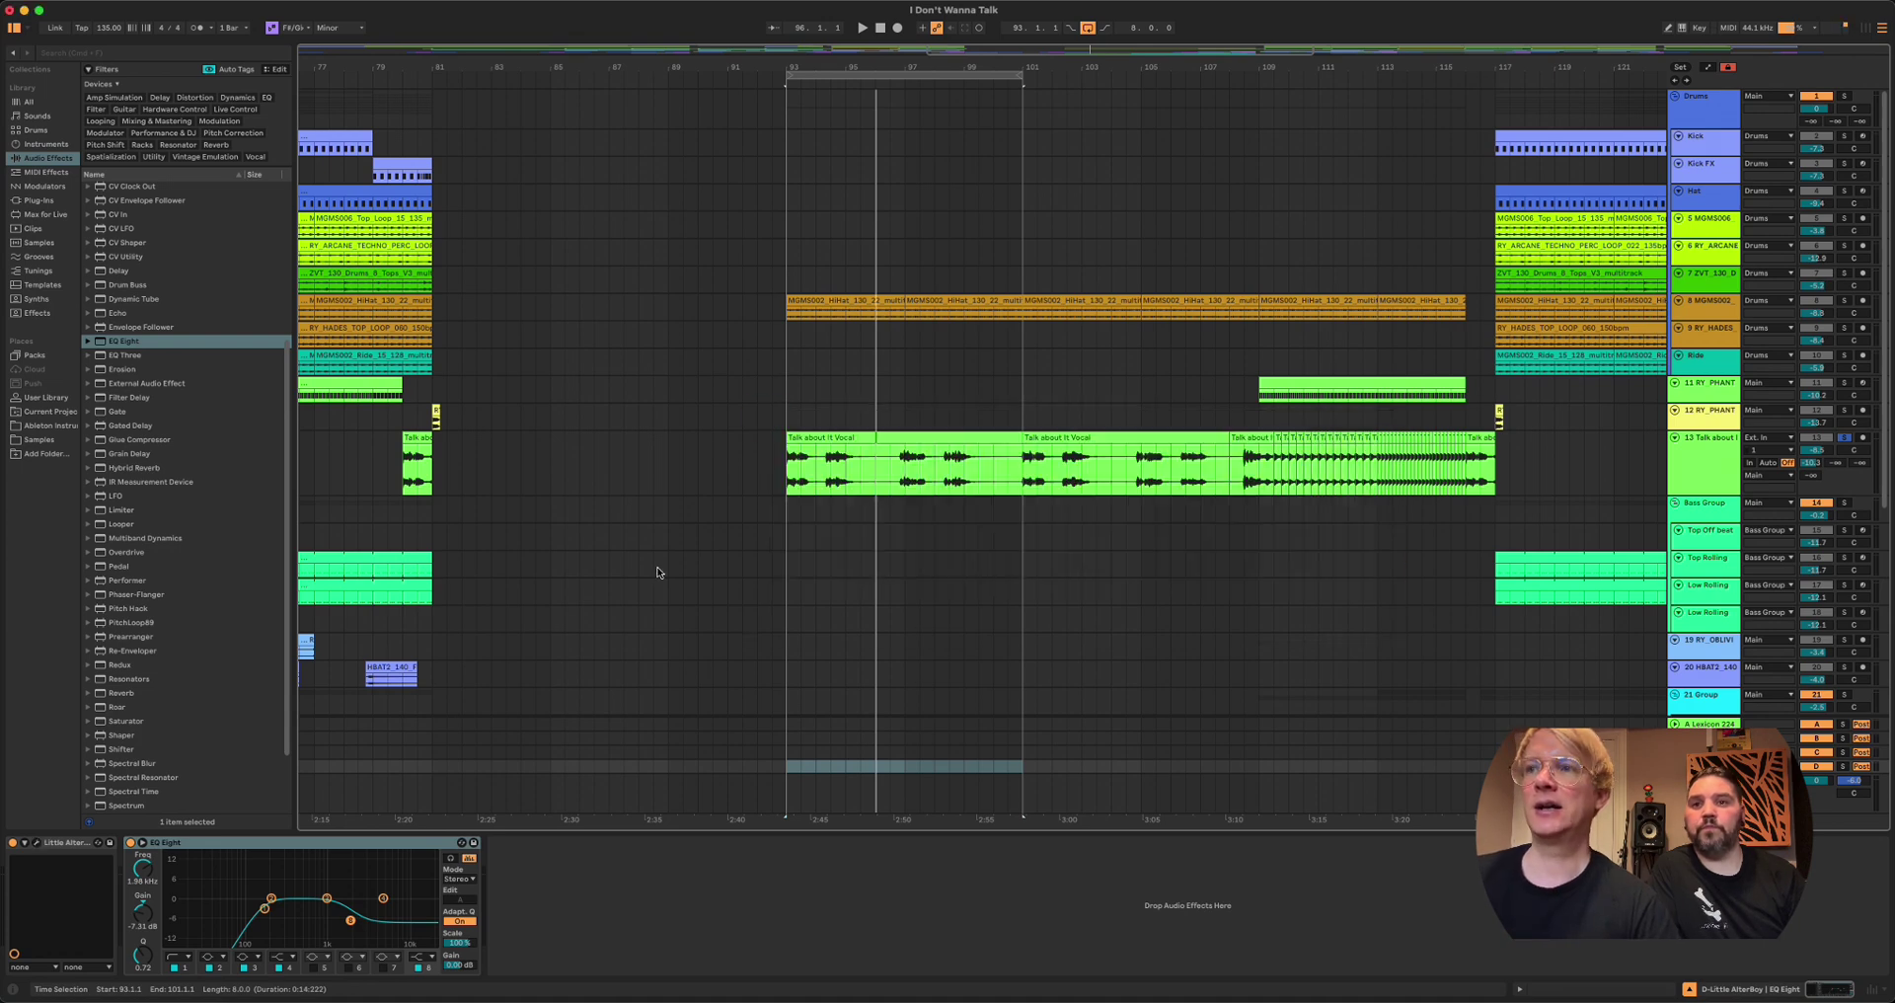
left_click(176, 847)
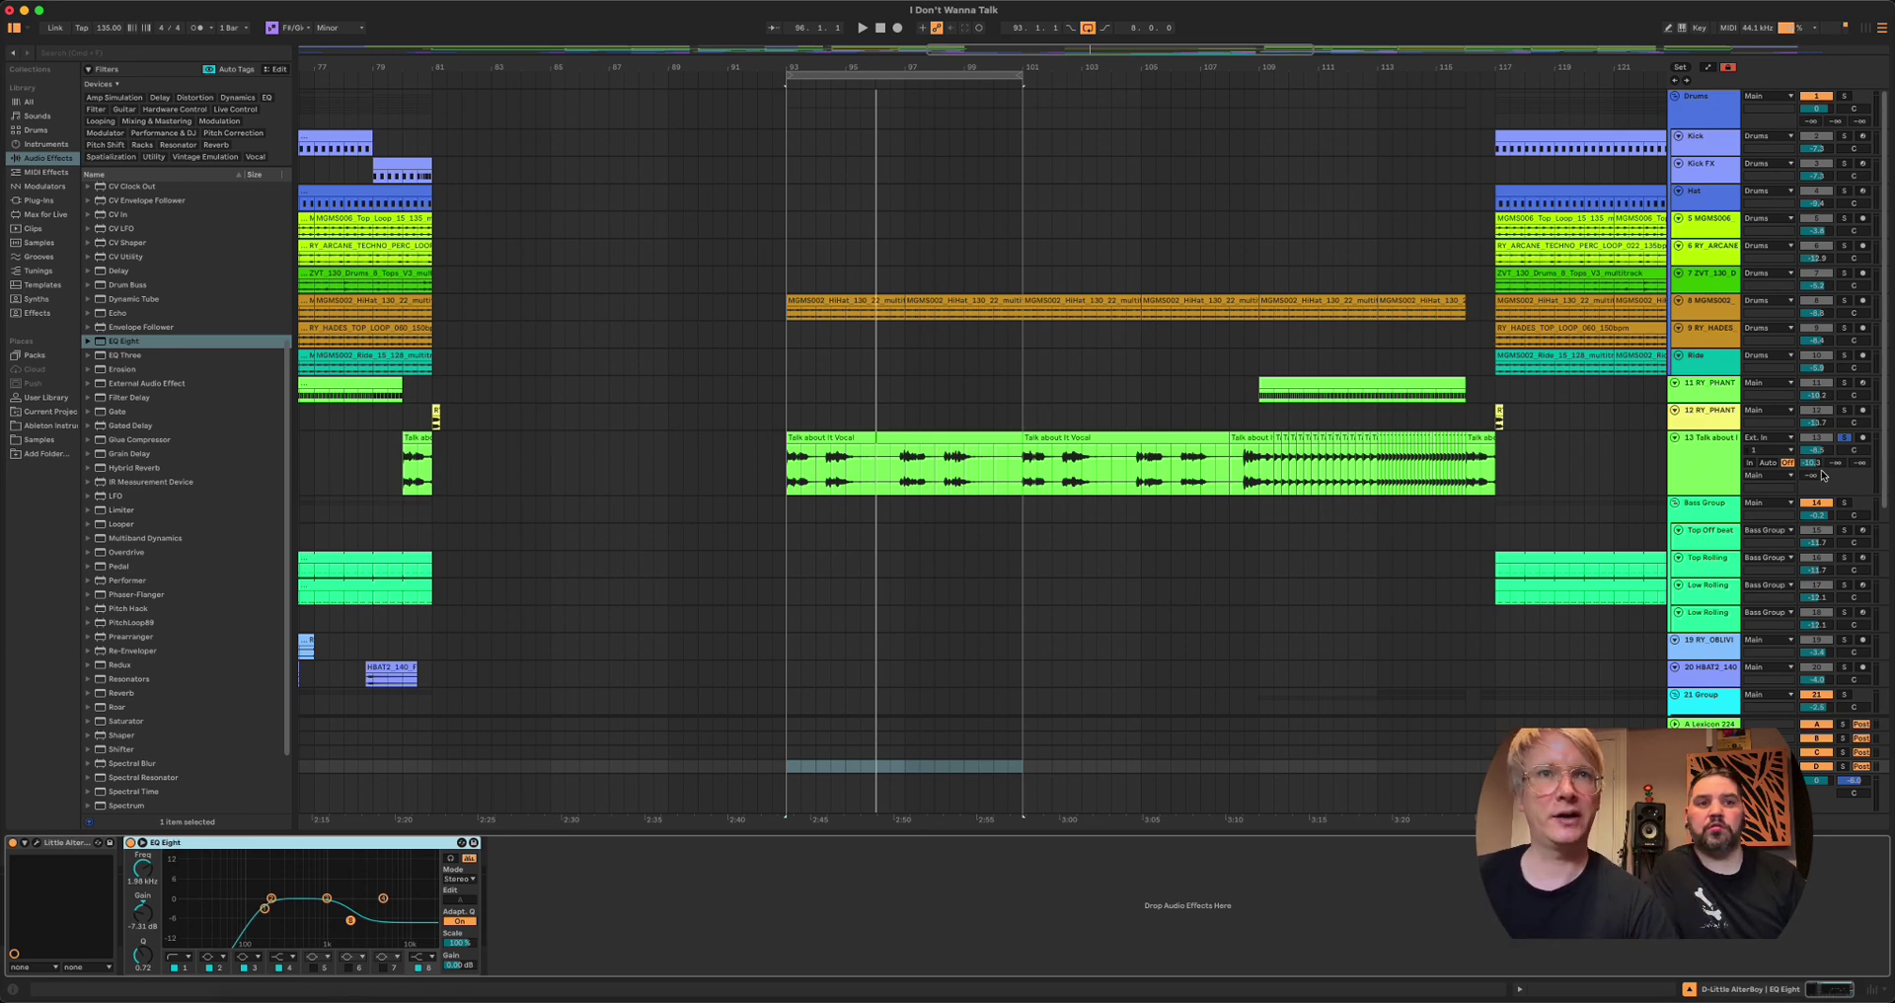
Step: Raise the vocal track's send to the Little AlterBoy return and switch the vocal's effects back on
mouse_move(1812, 475)
left_mouse_down()
mouse_move(1812, 456)
mouse_move(1812, 478)
left_mouse_up()
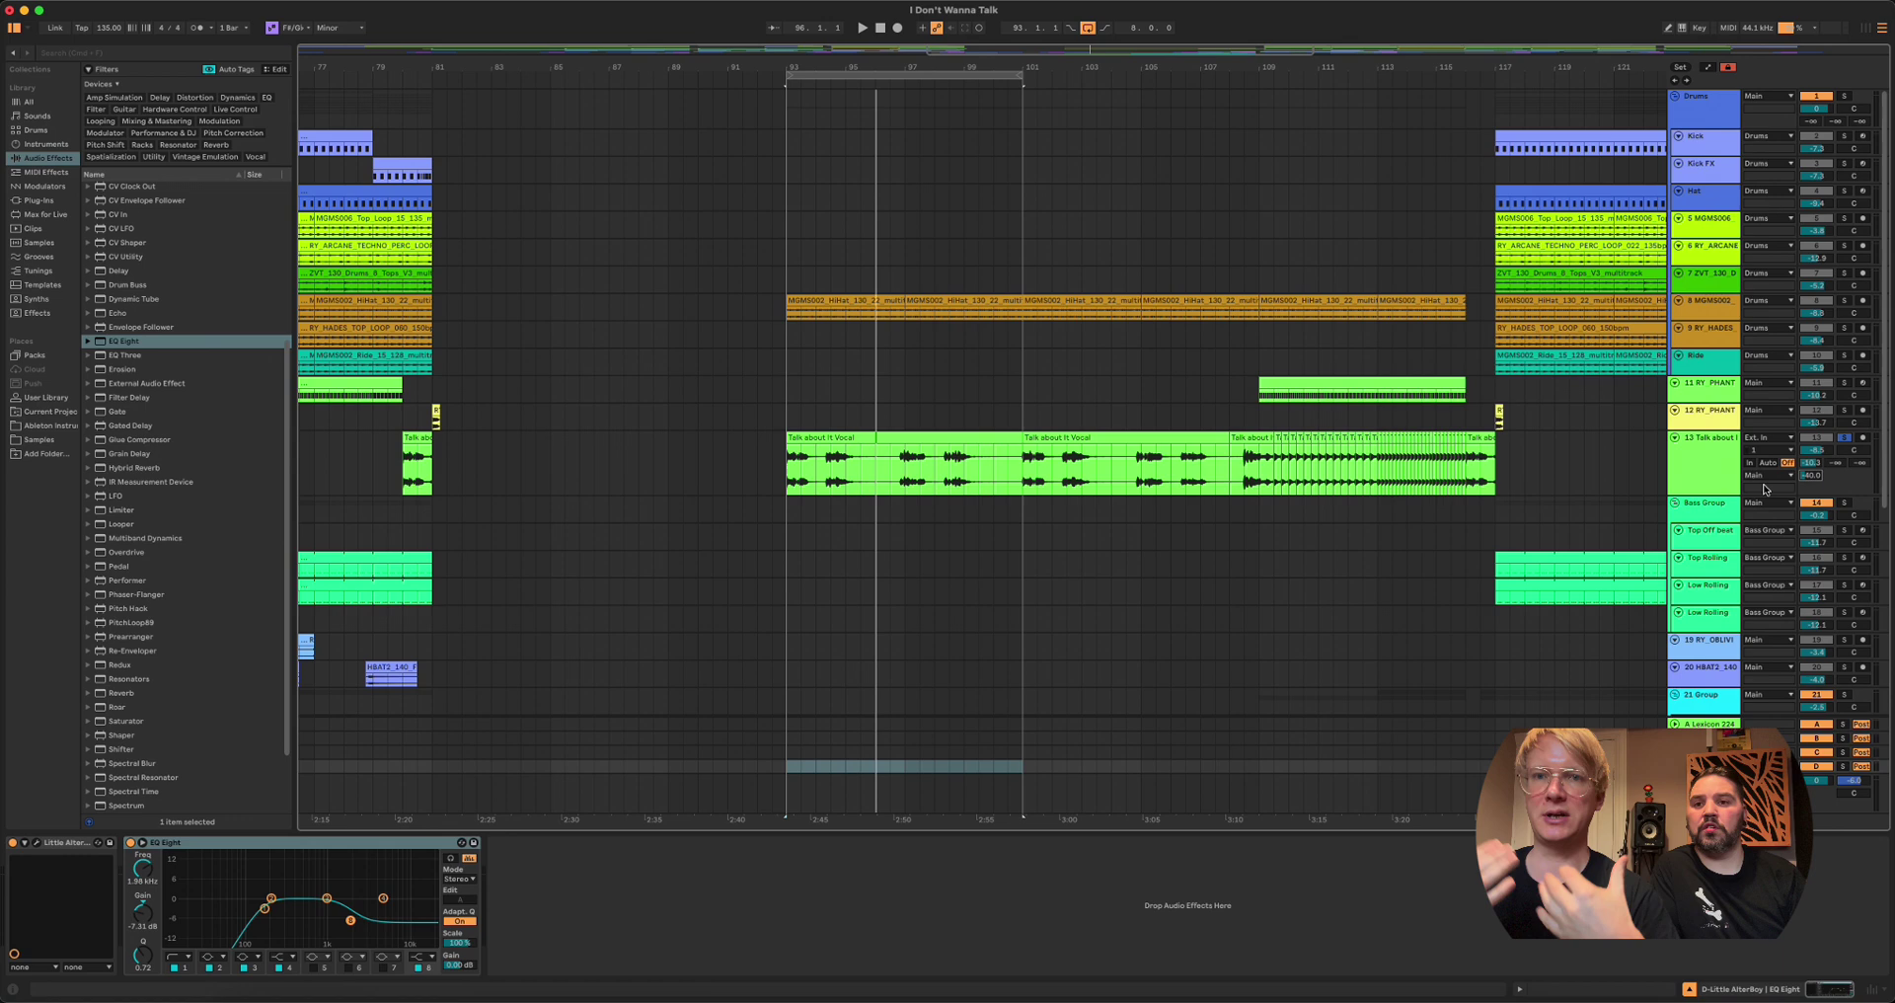
left_click(1722, 449)
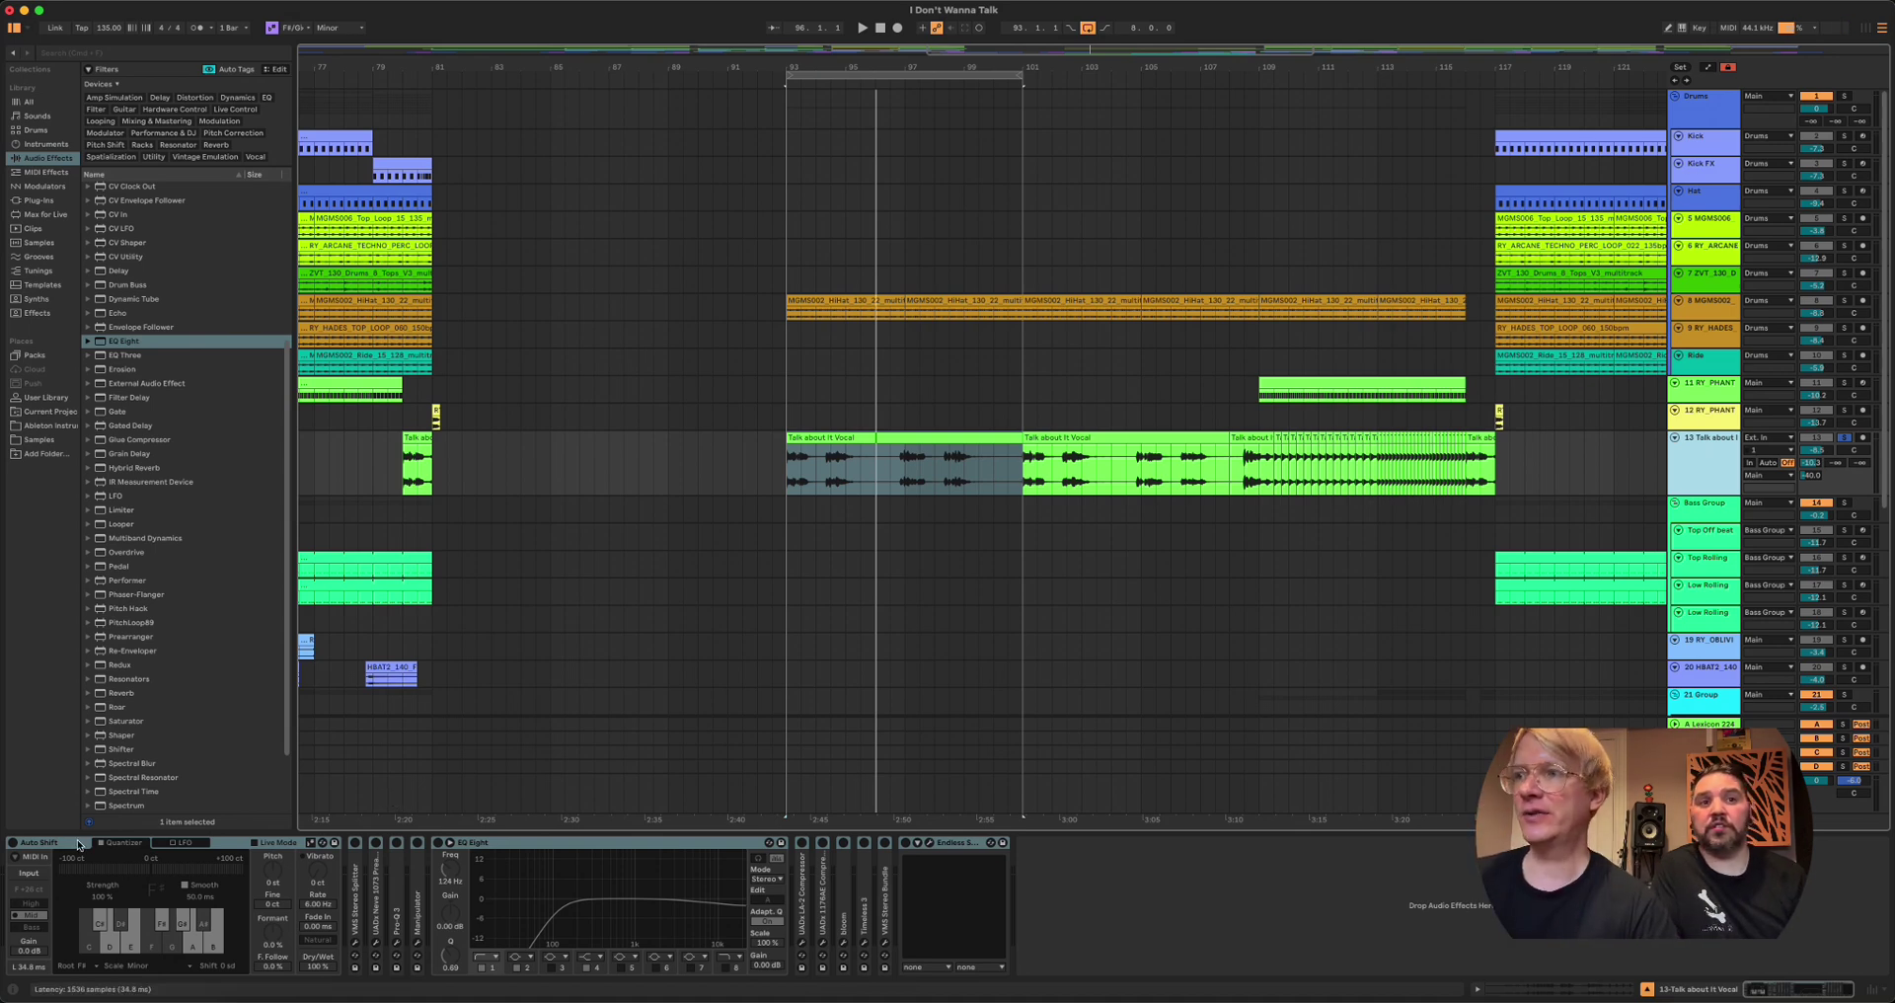
left_click(15, 845)
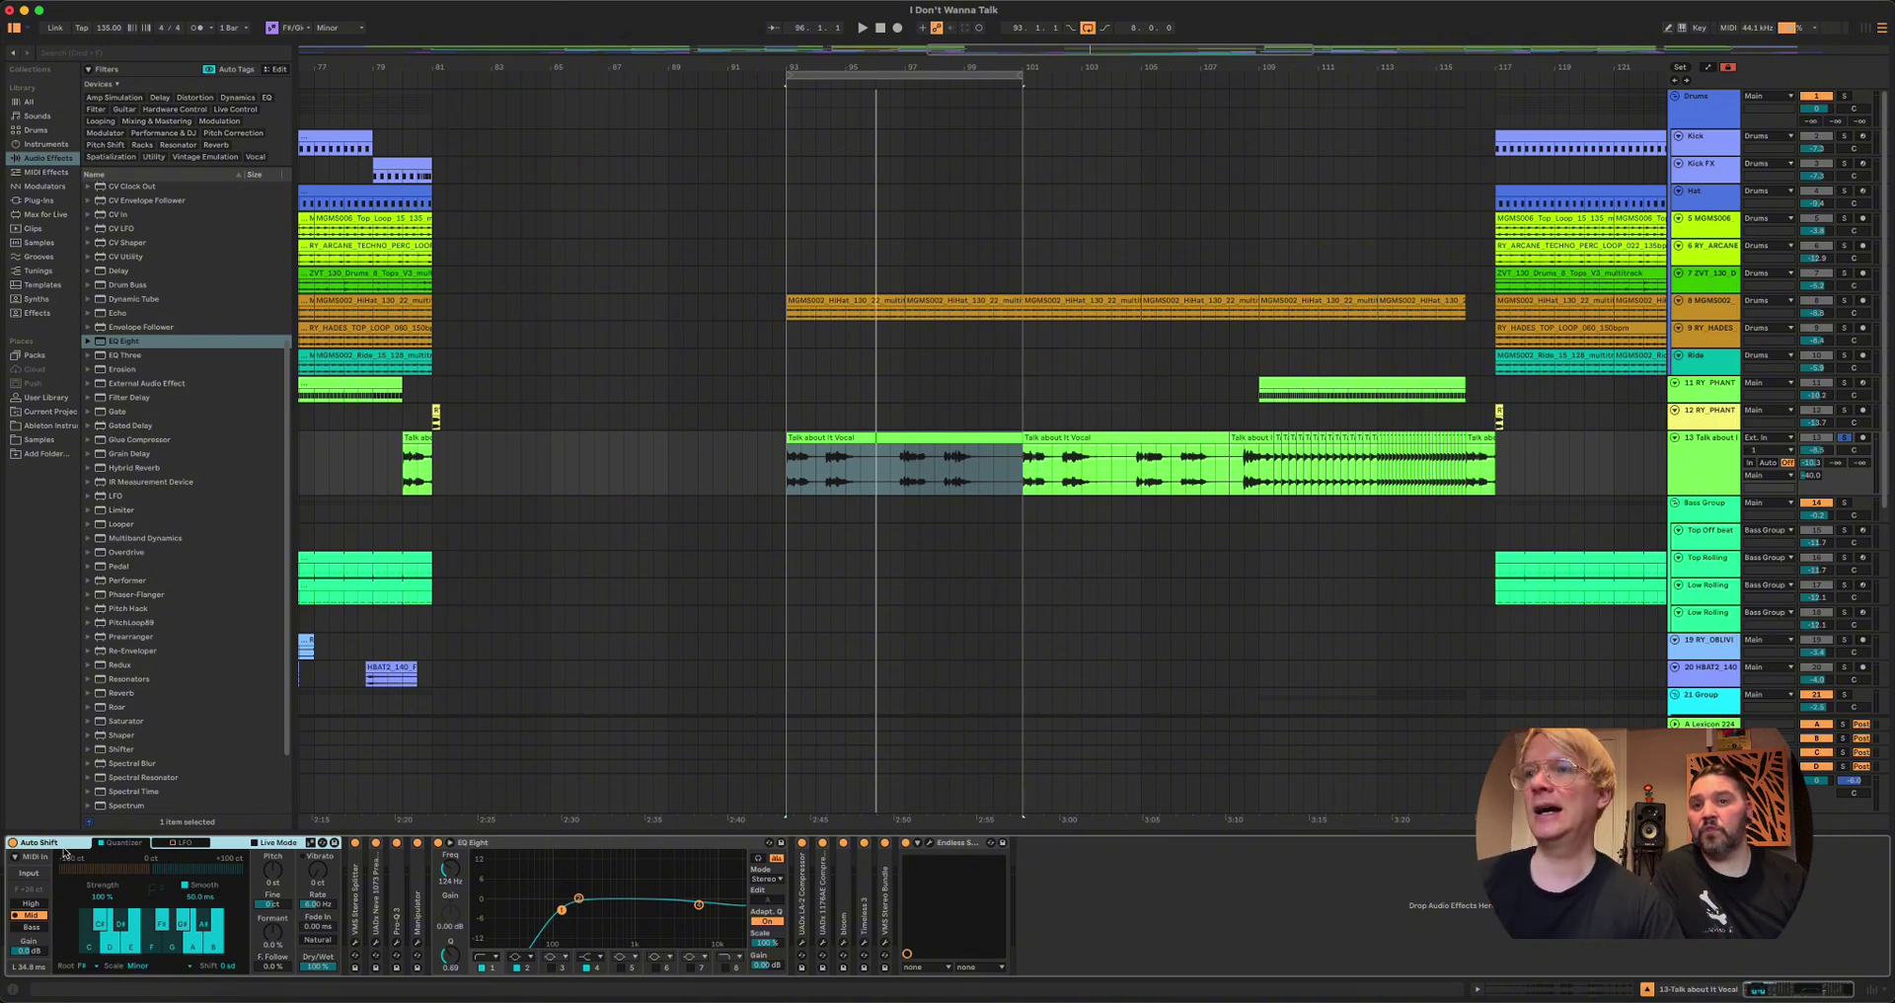
Step: Examine the UADx Neve 1073 Preamp and EQ settings in the vocal chain, including its female vocal preset, and close its window
left_click(973, 844)
left_click(374, 877, "shift")
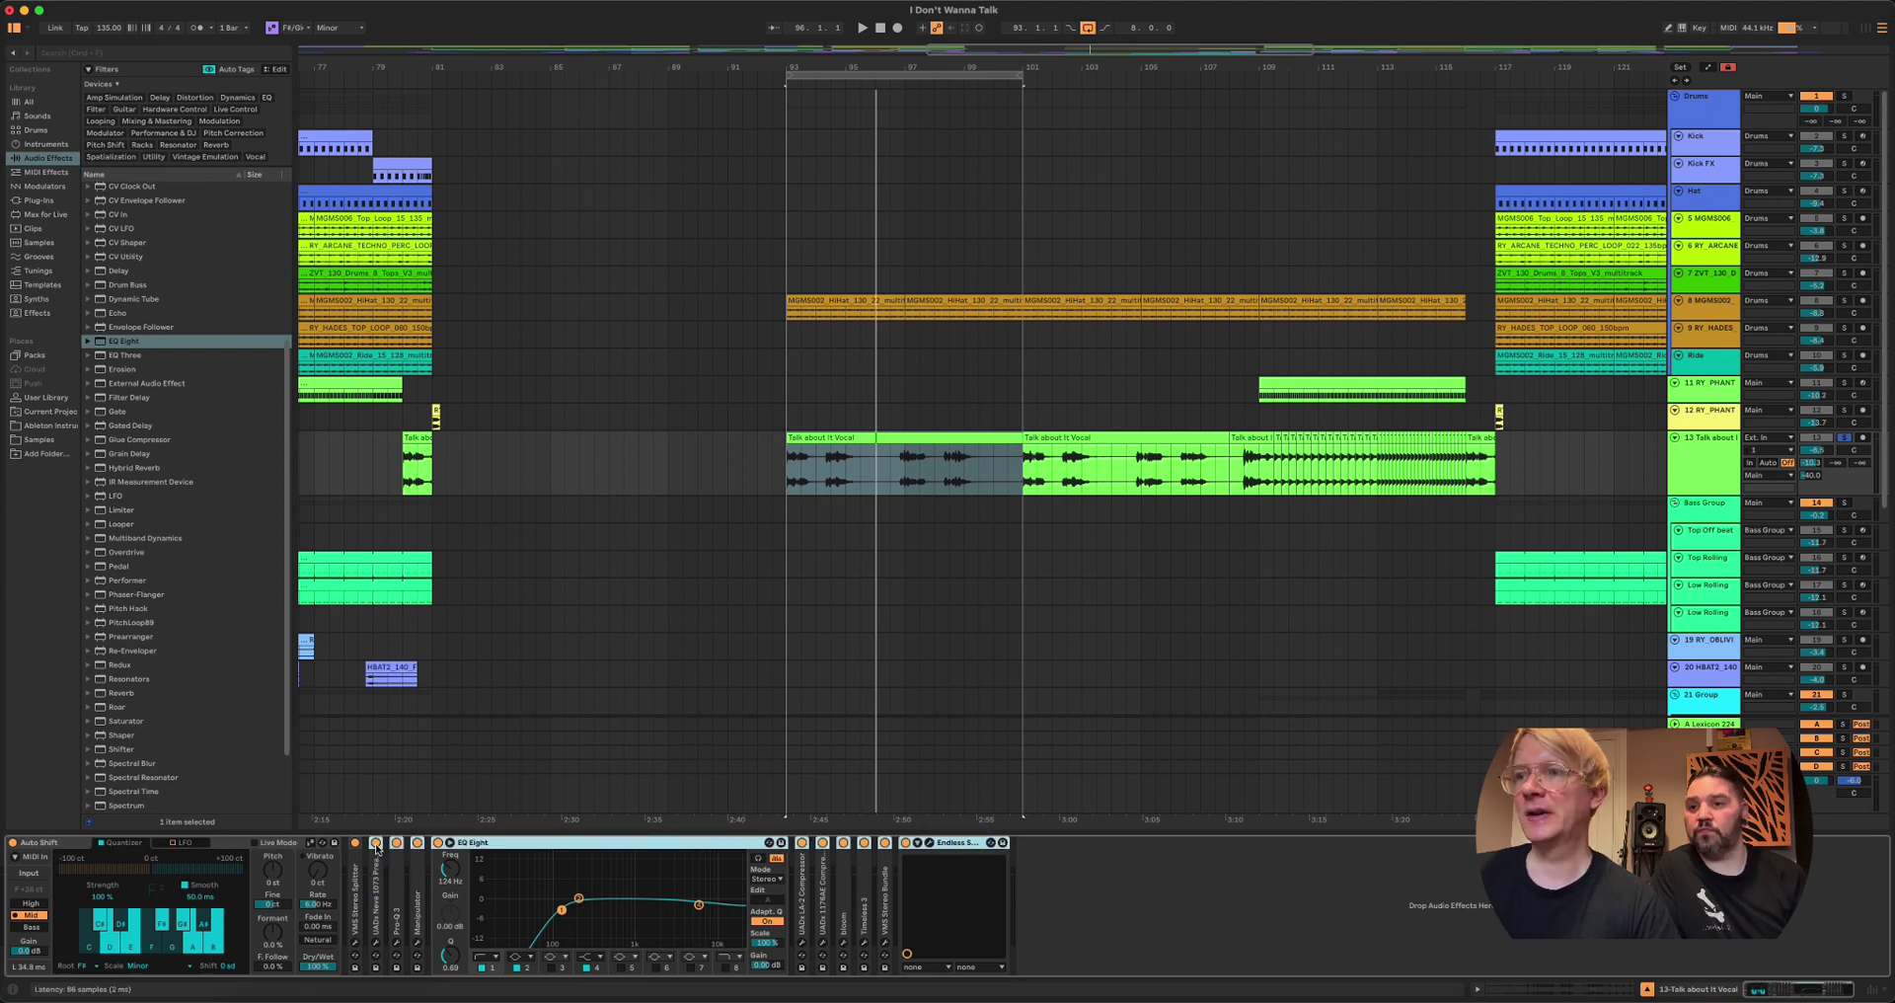
left_click(376, 846)
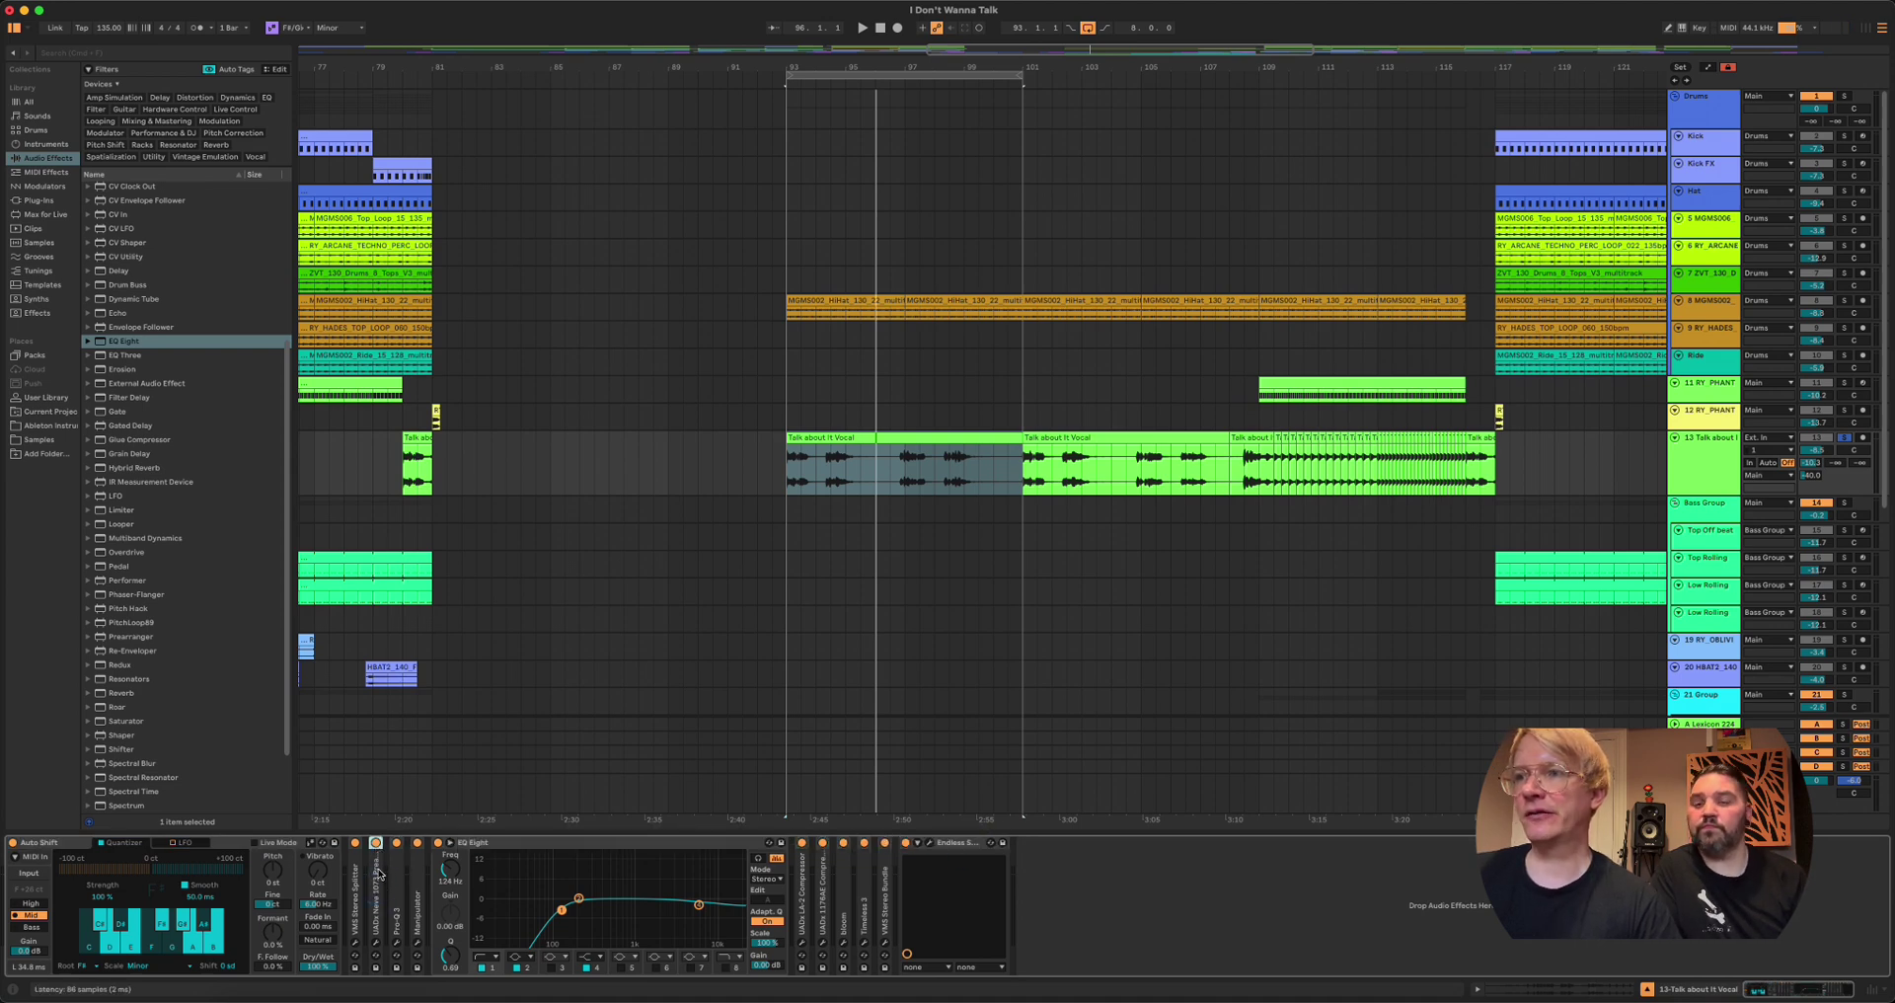
left_click(375, 943)
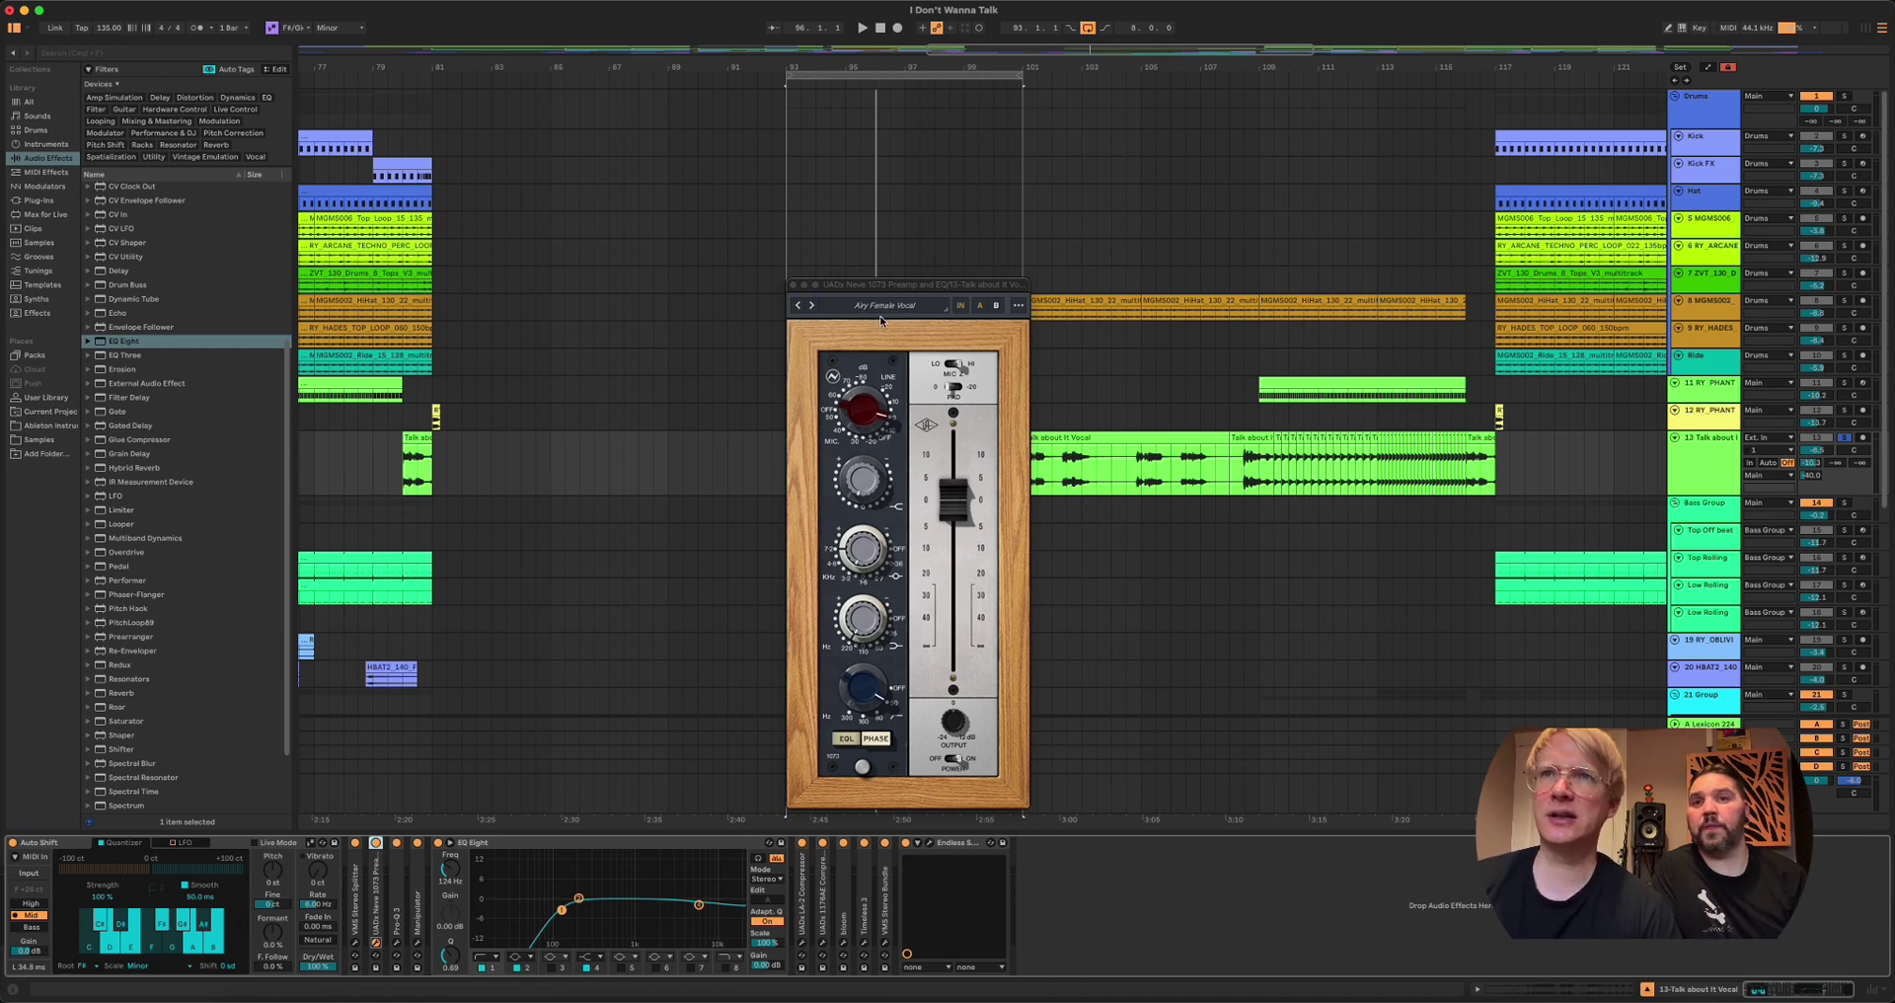
left_click_drag(880, 285, 963, 320)
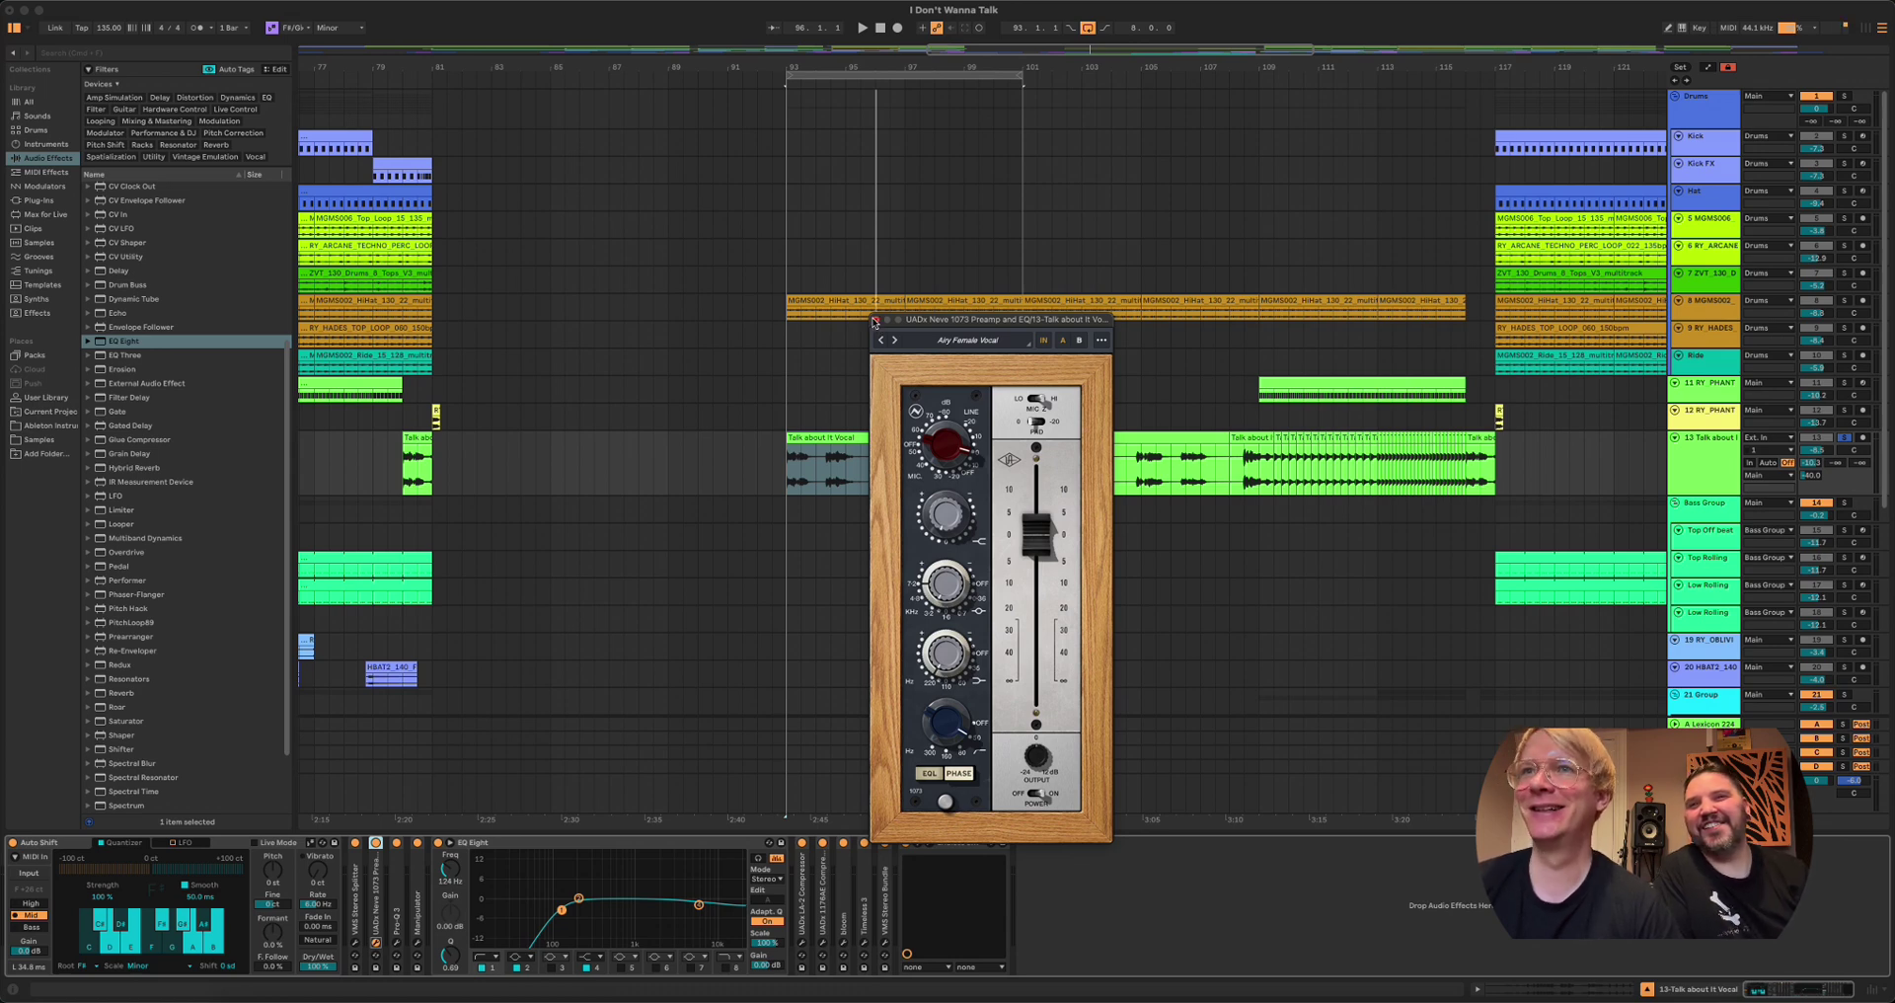
left_click(874, 321)
Step: Examine the Pro-Q 3 equalizer curve on the vocal track and close its window
left_click(396, 943)
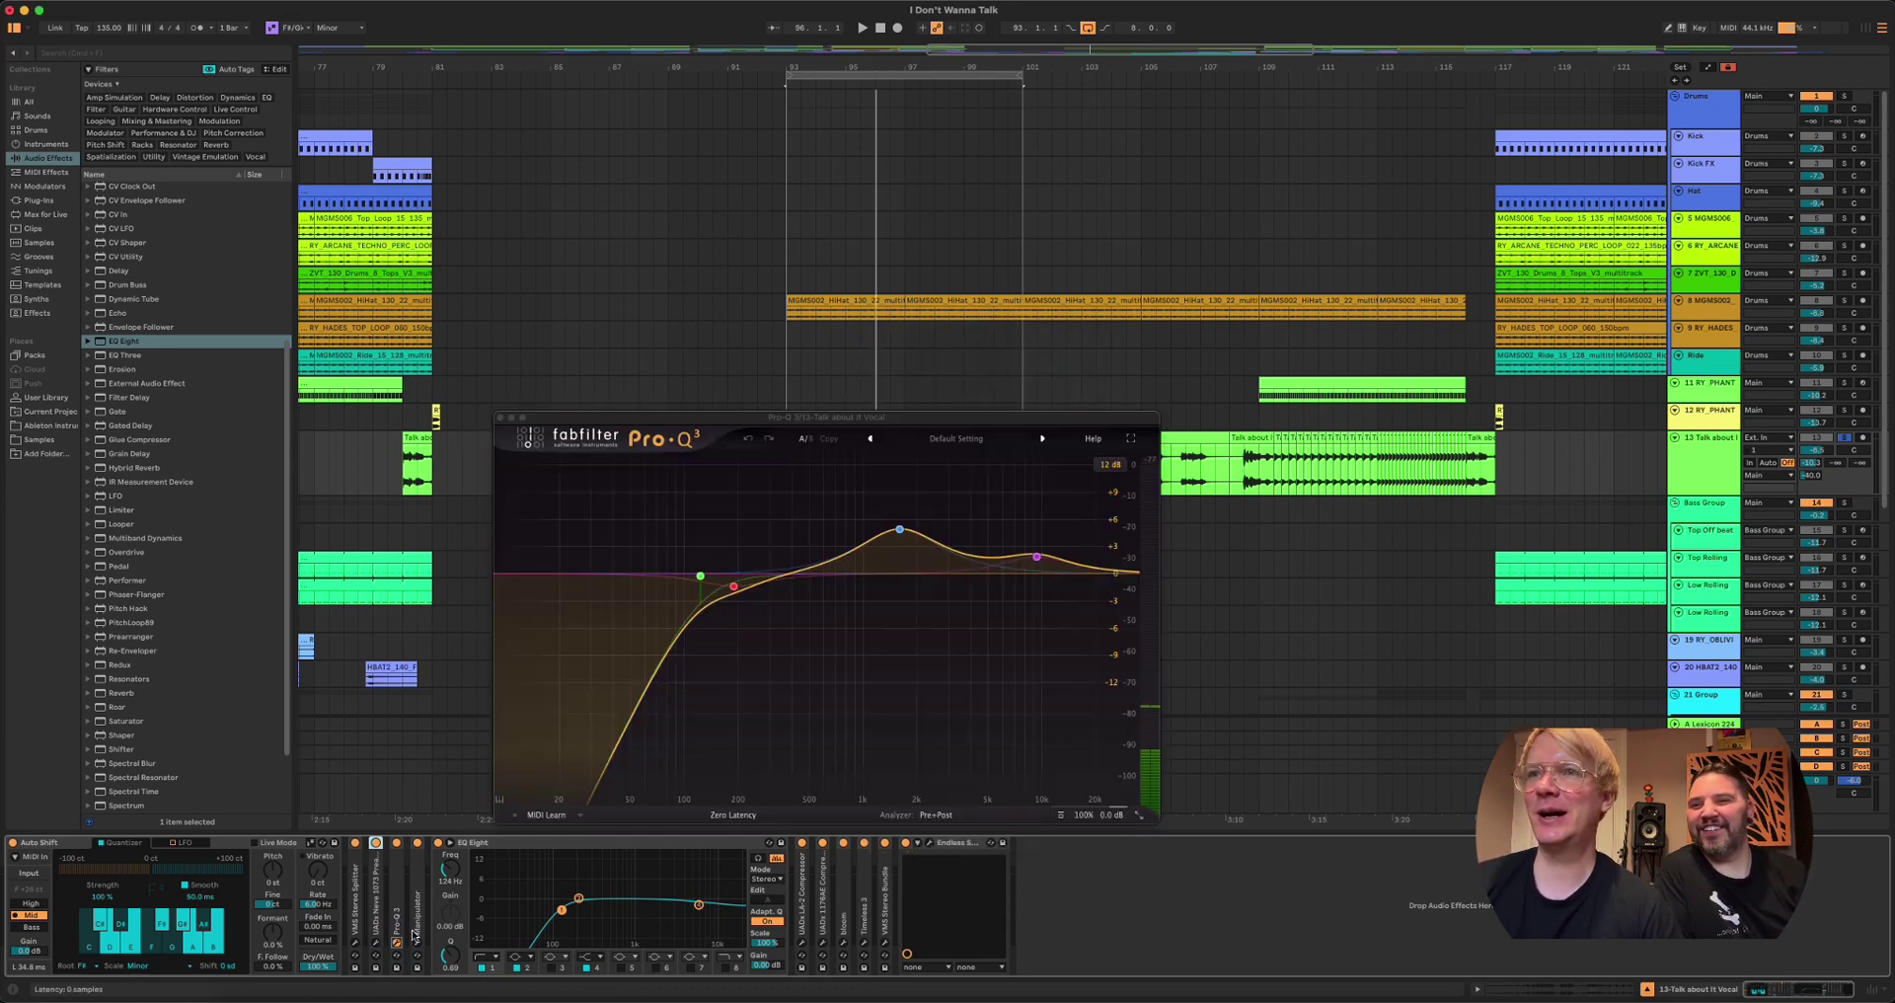
left_click_drag(948, 418, 1026, 368)
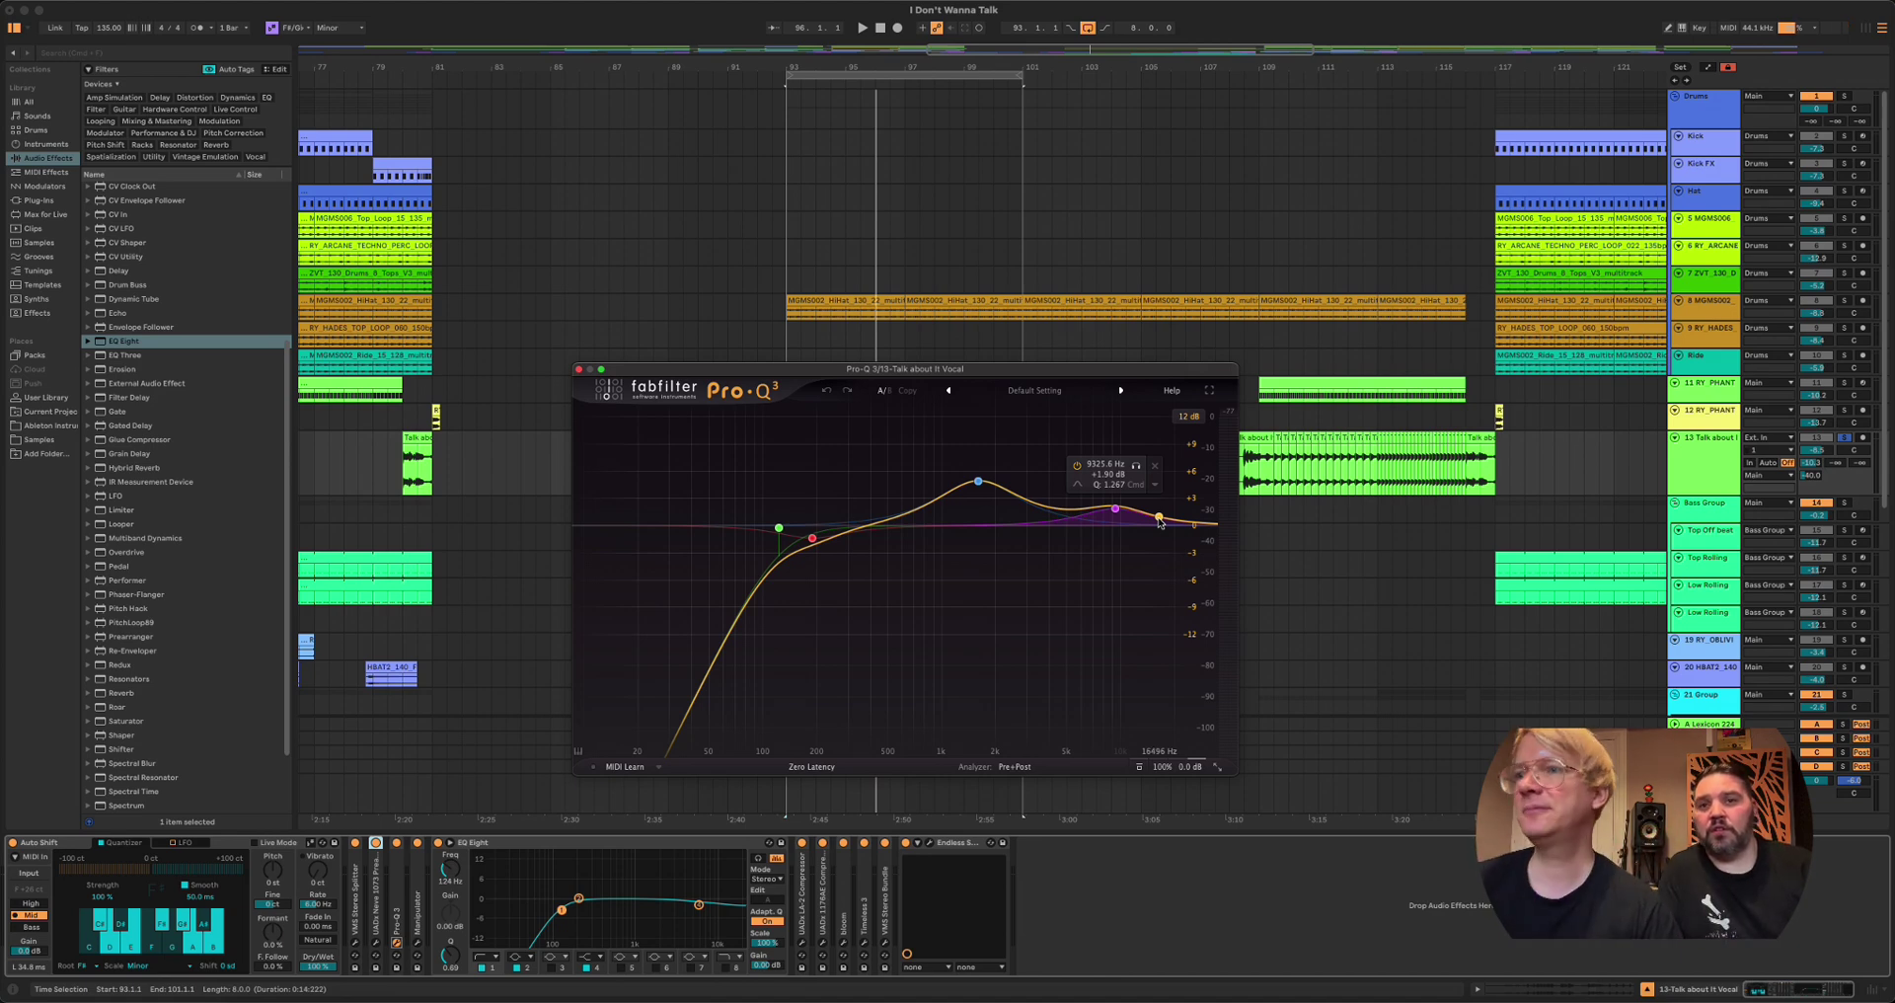
left_click(419, 952)
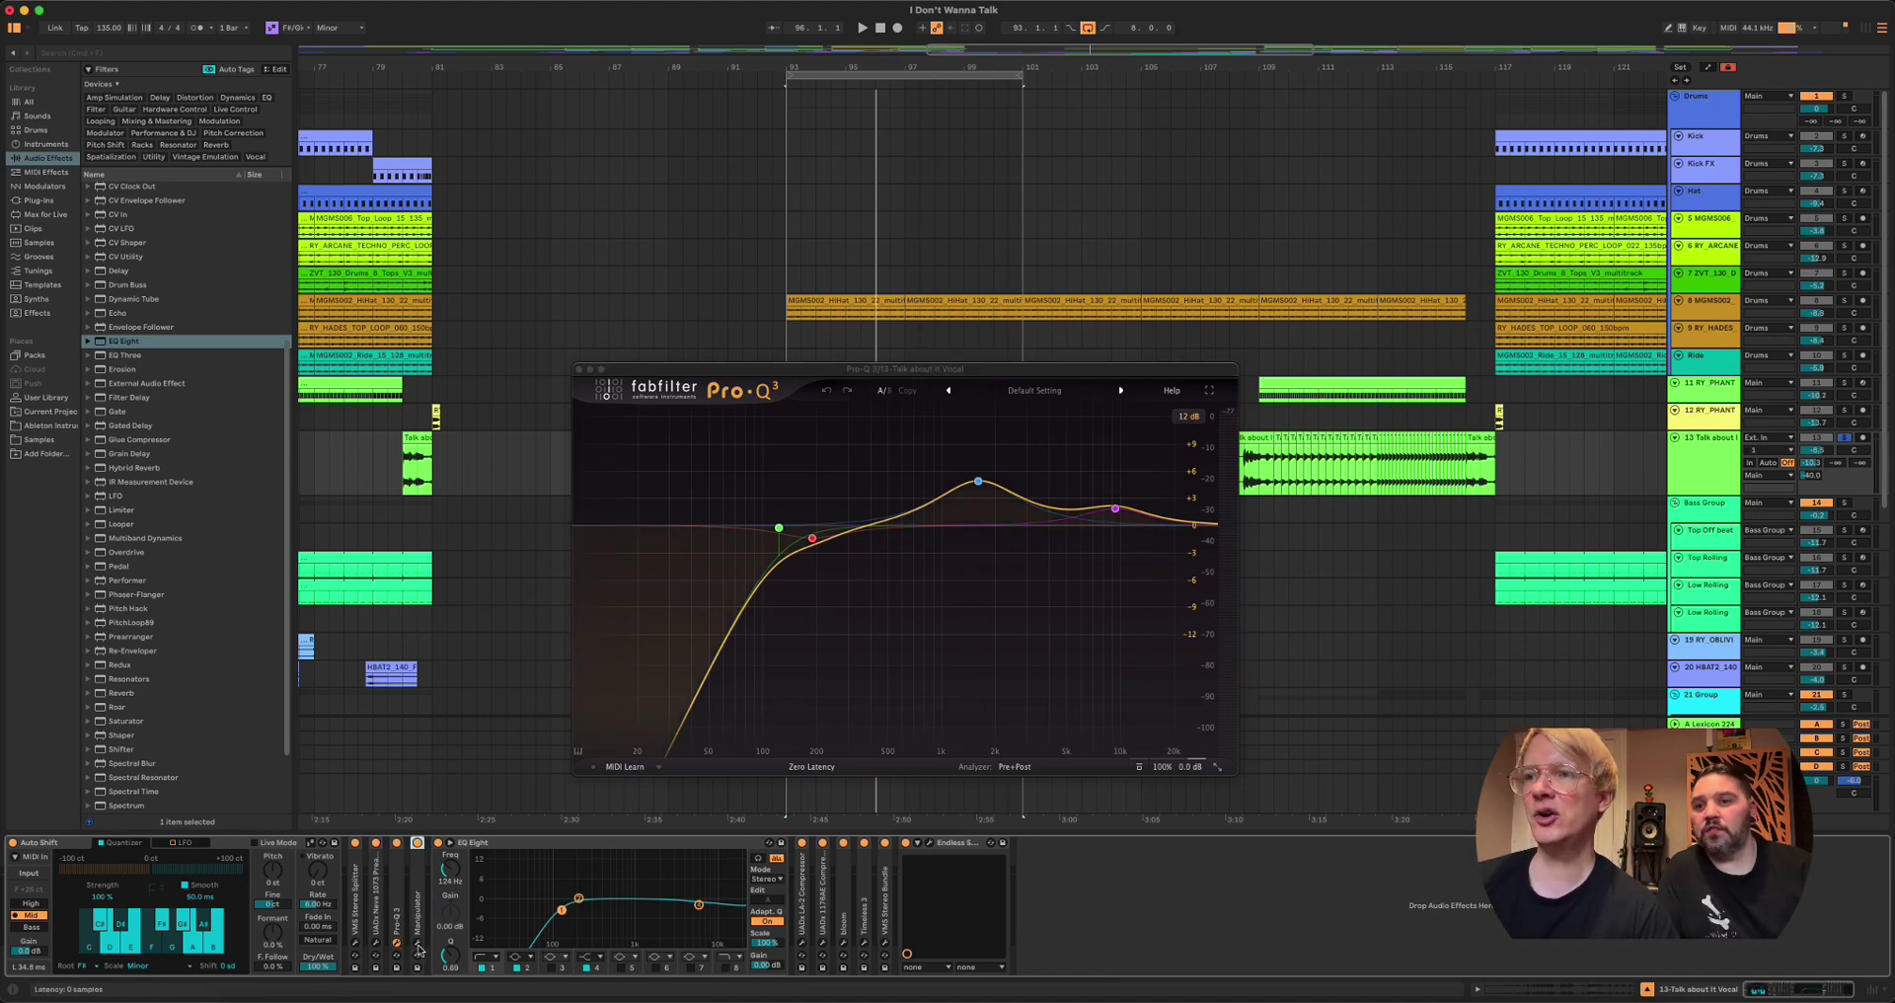
left_click(580, 369)
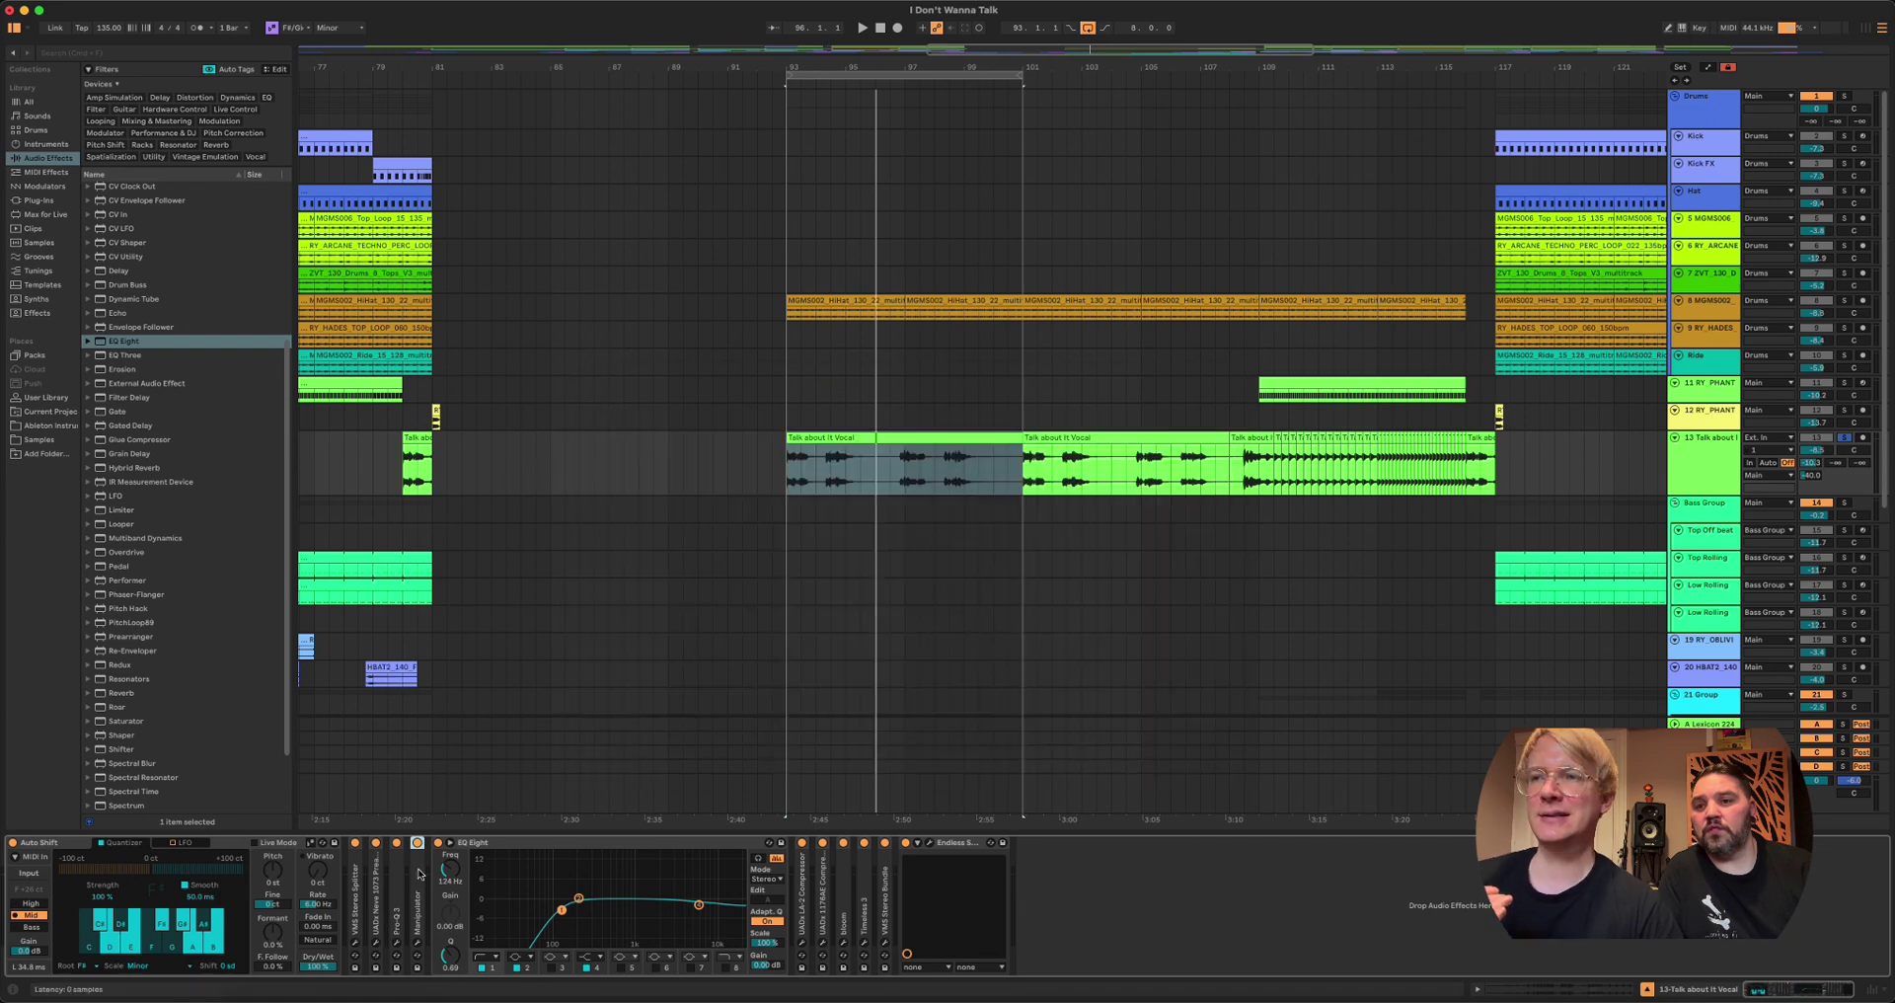
Step: Show the Manipulator plugin and bypass all the effects after it in the vocal chain, starting with EQ Eight
left_click(417, 942)
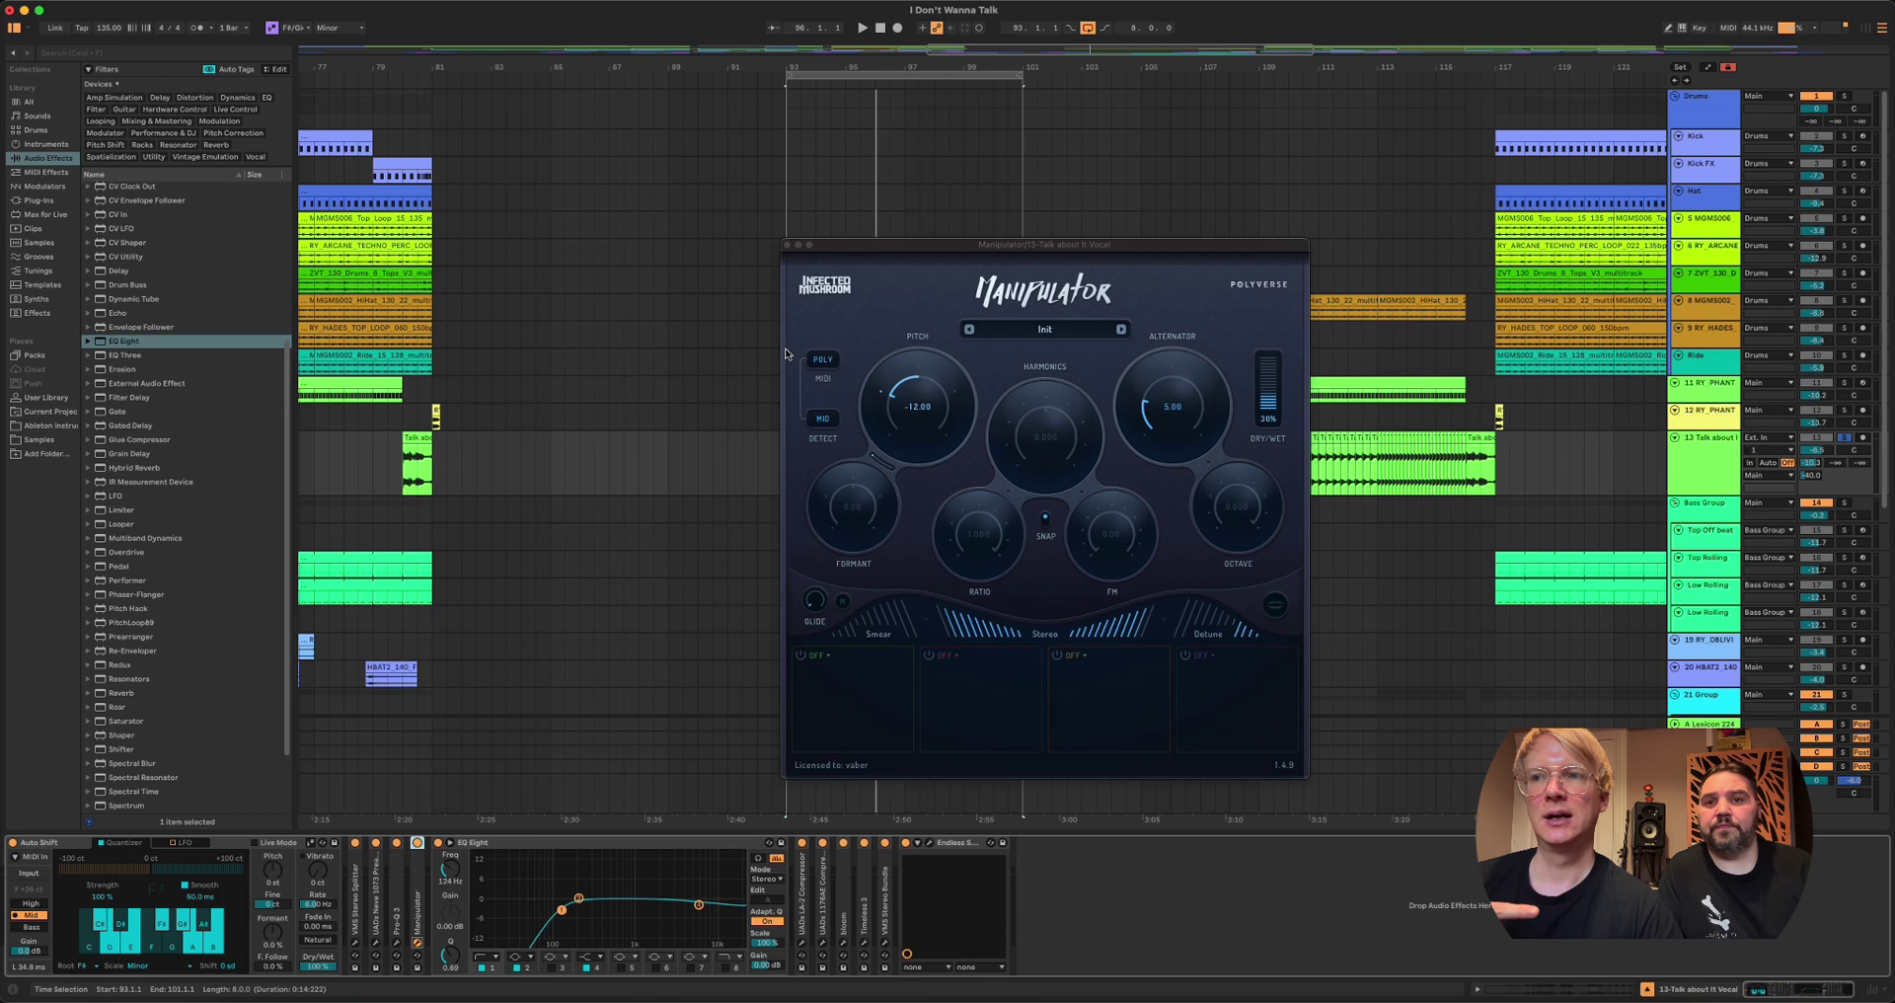
left_click(438, 843)
left_click(801, 842)
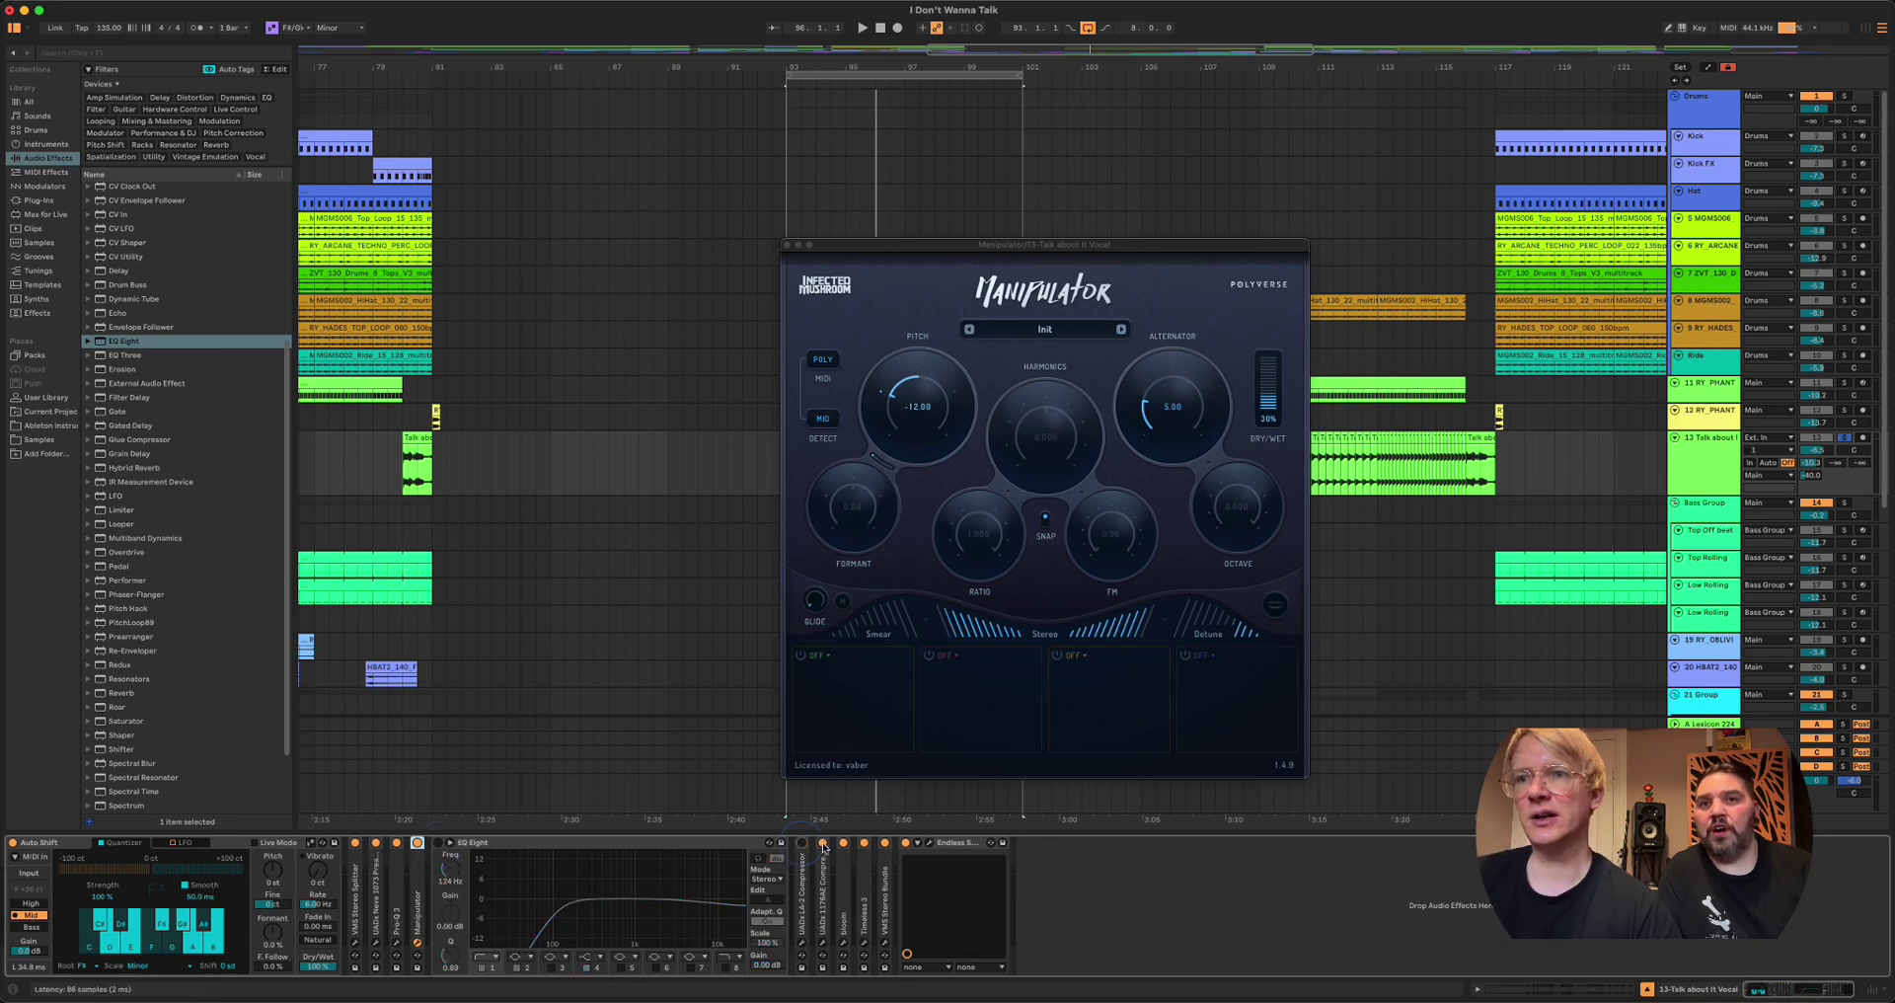
left_click(822, 842)
left_click(843, 842)
left_click(863, 842)
left_click(884, 843)
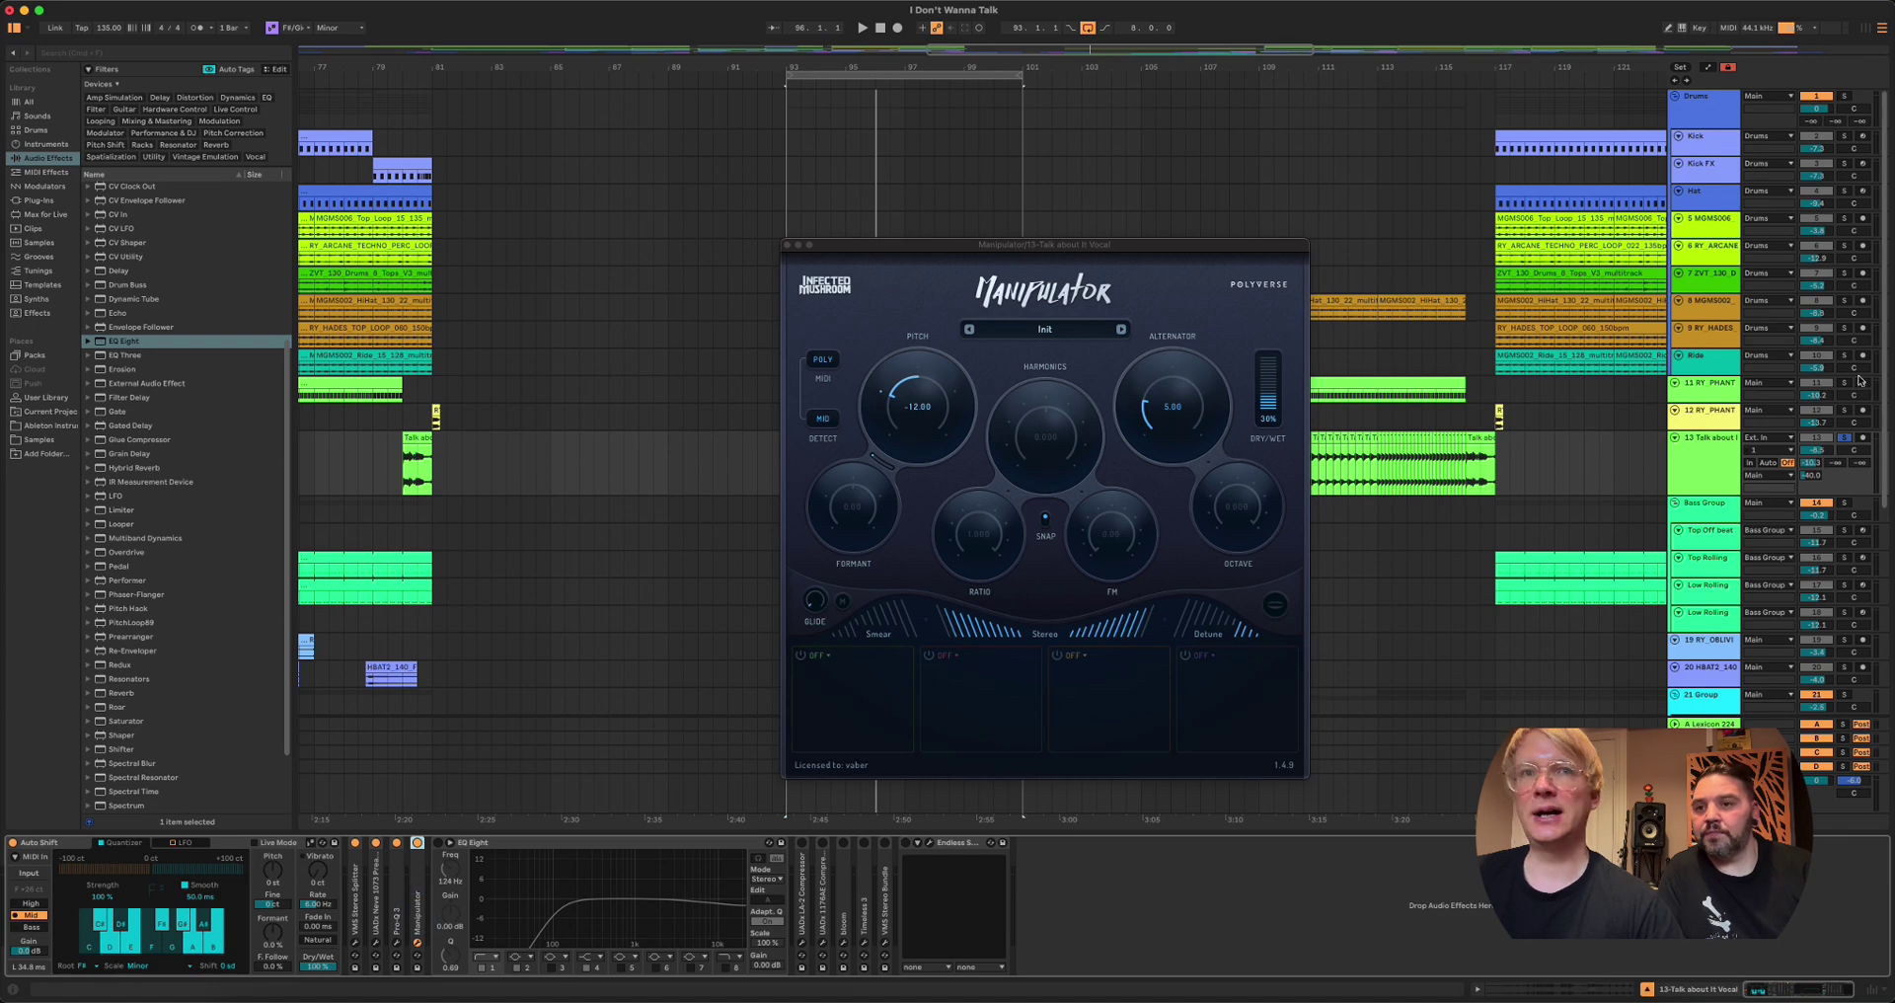
Step: Toggle Manipulator and play the soloed vocal to compare the sound with and without it
left_click(416, 841)
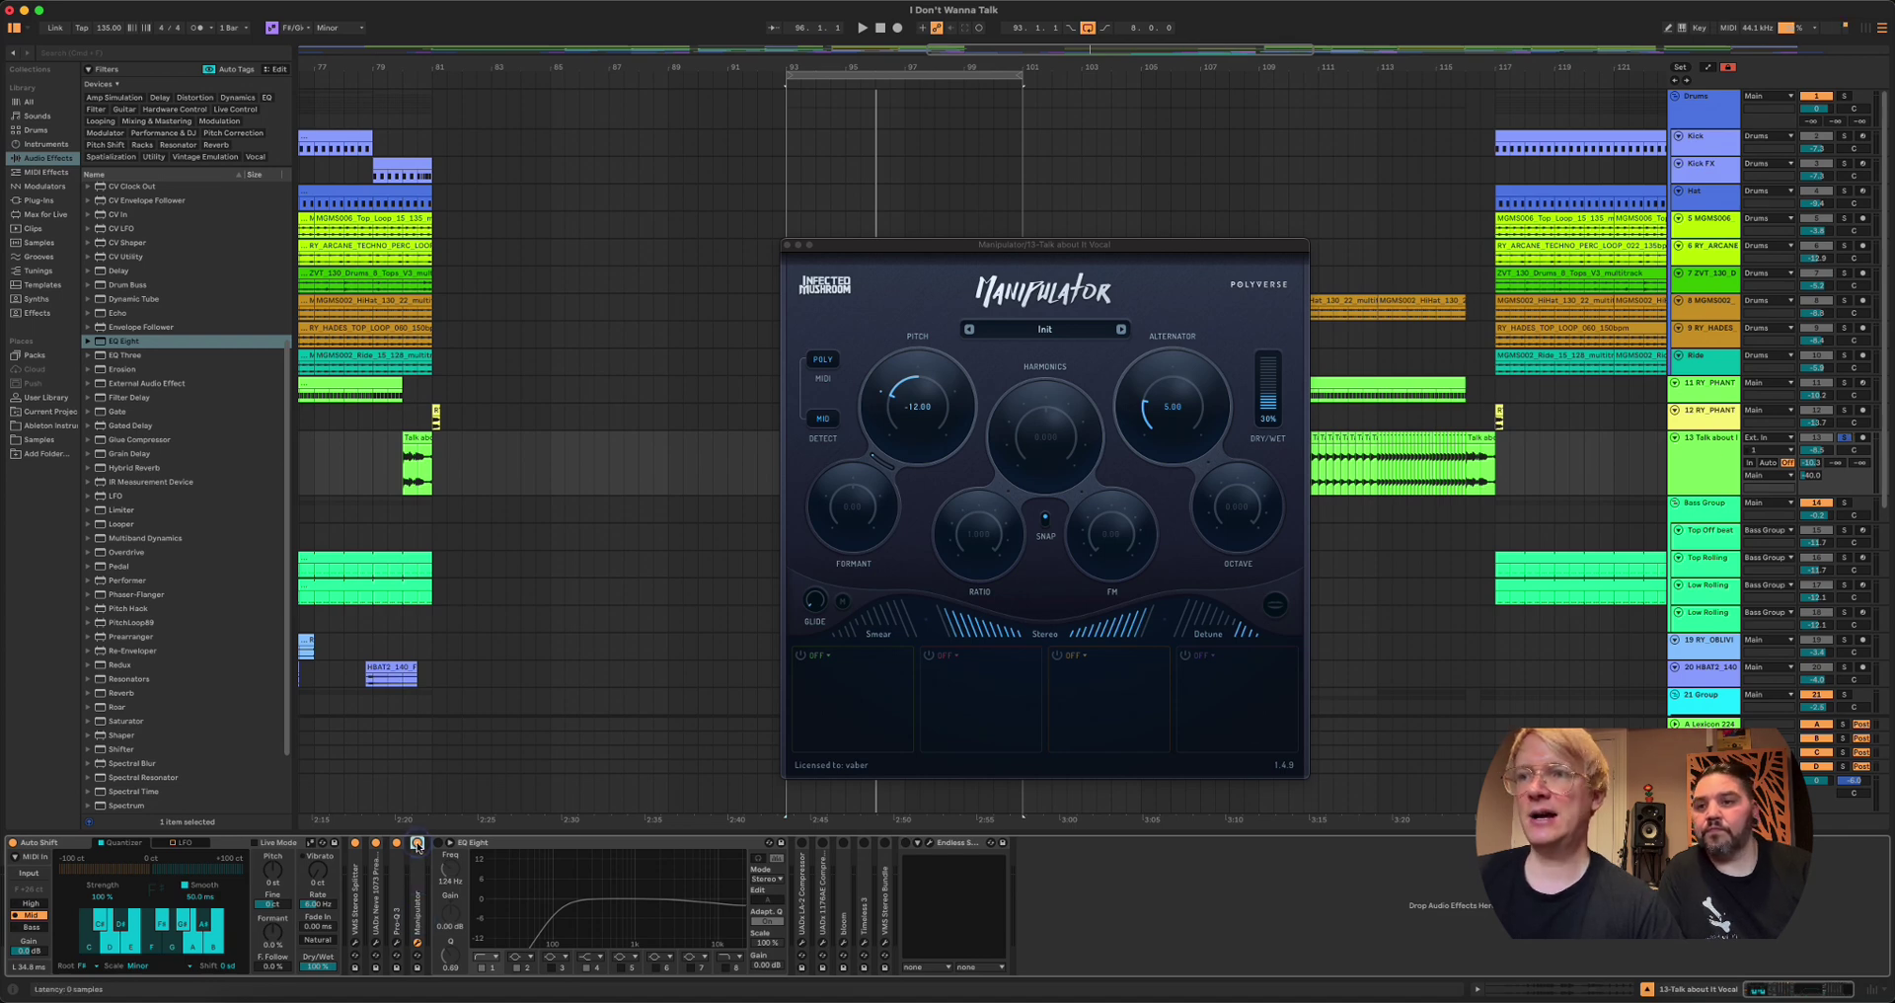
key("space")
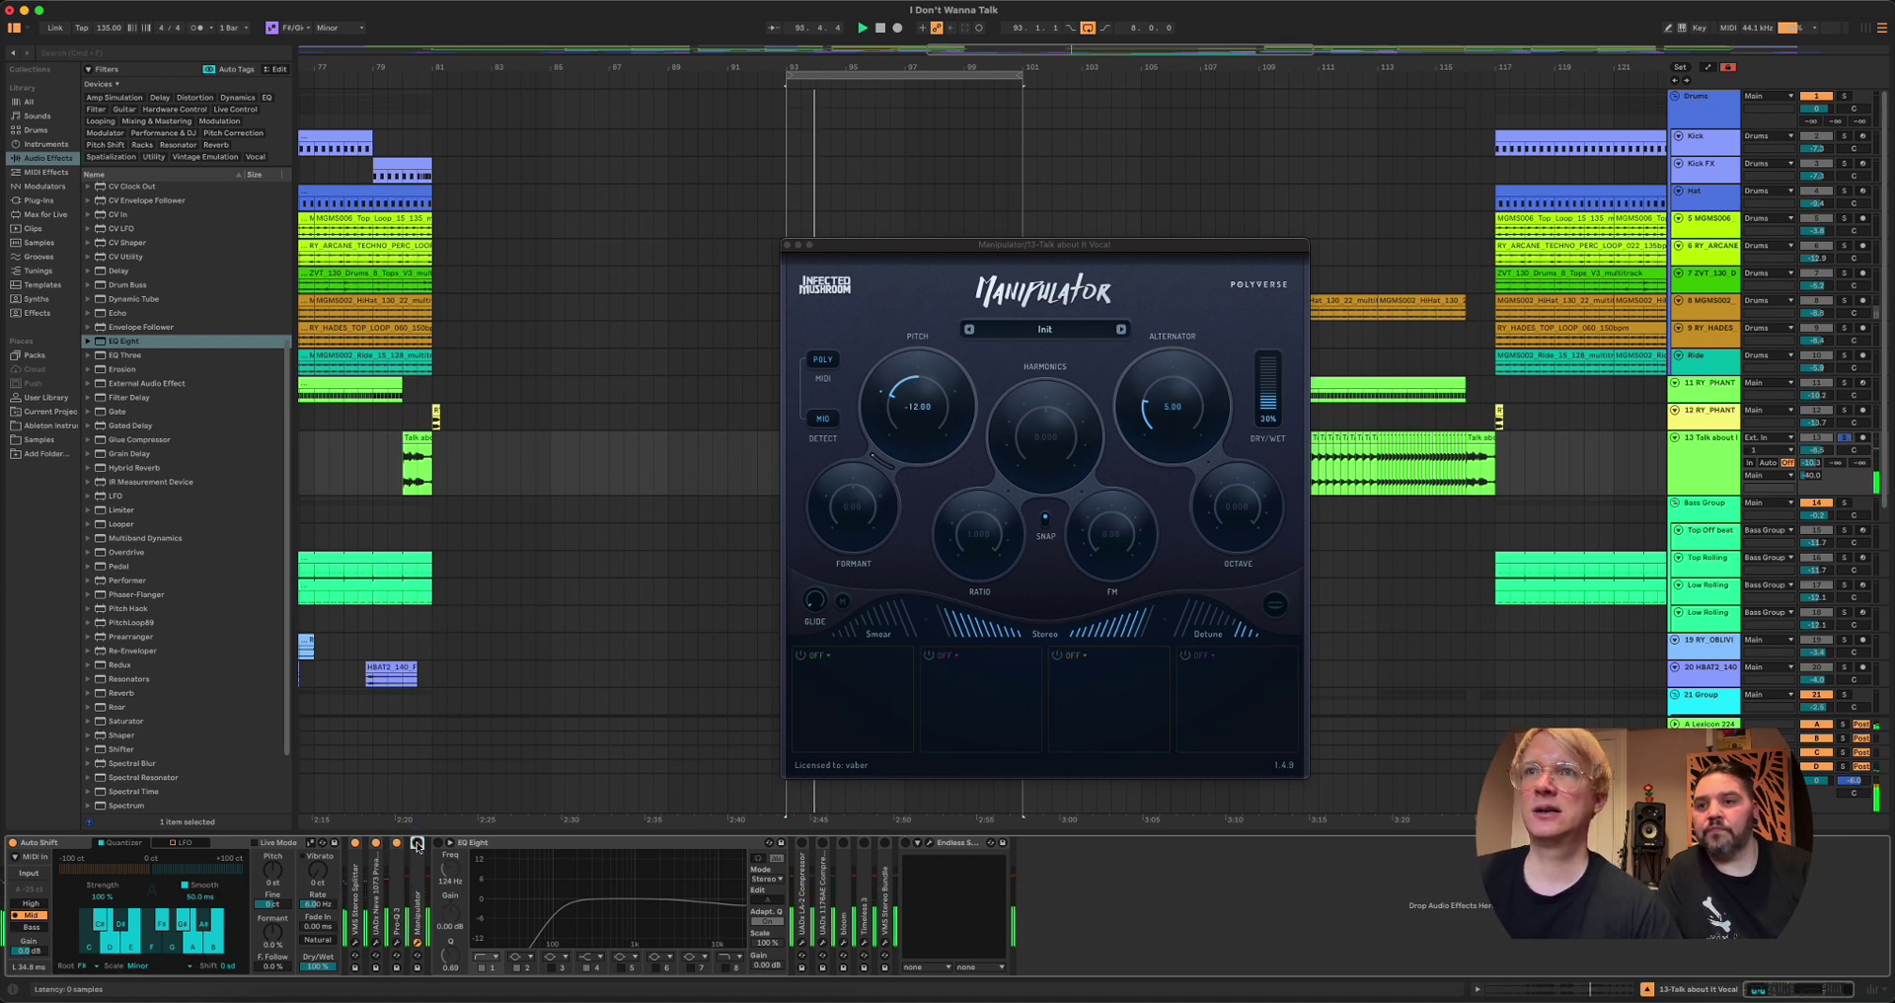
key("space")
key("space")
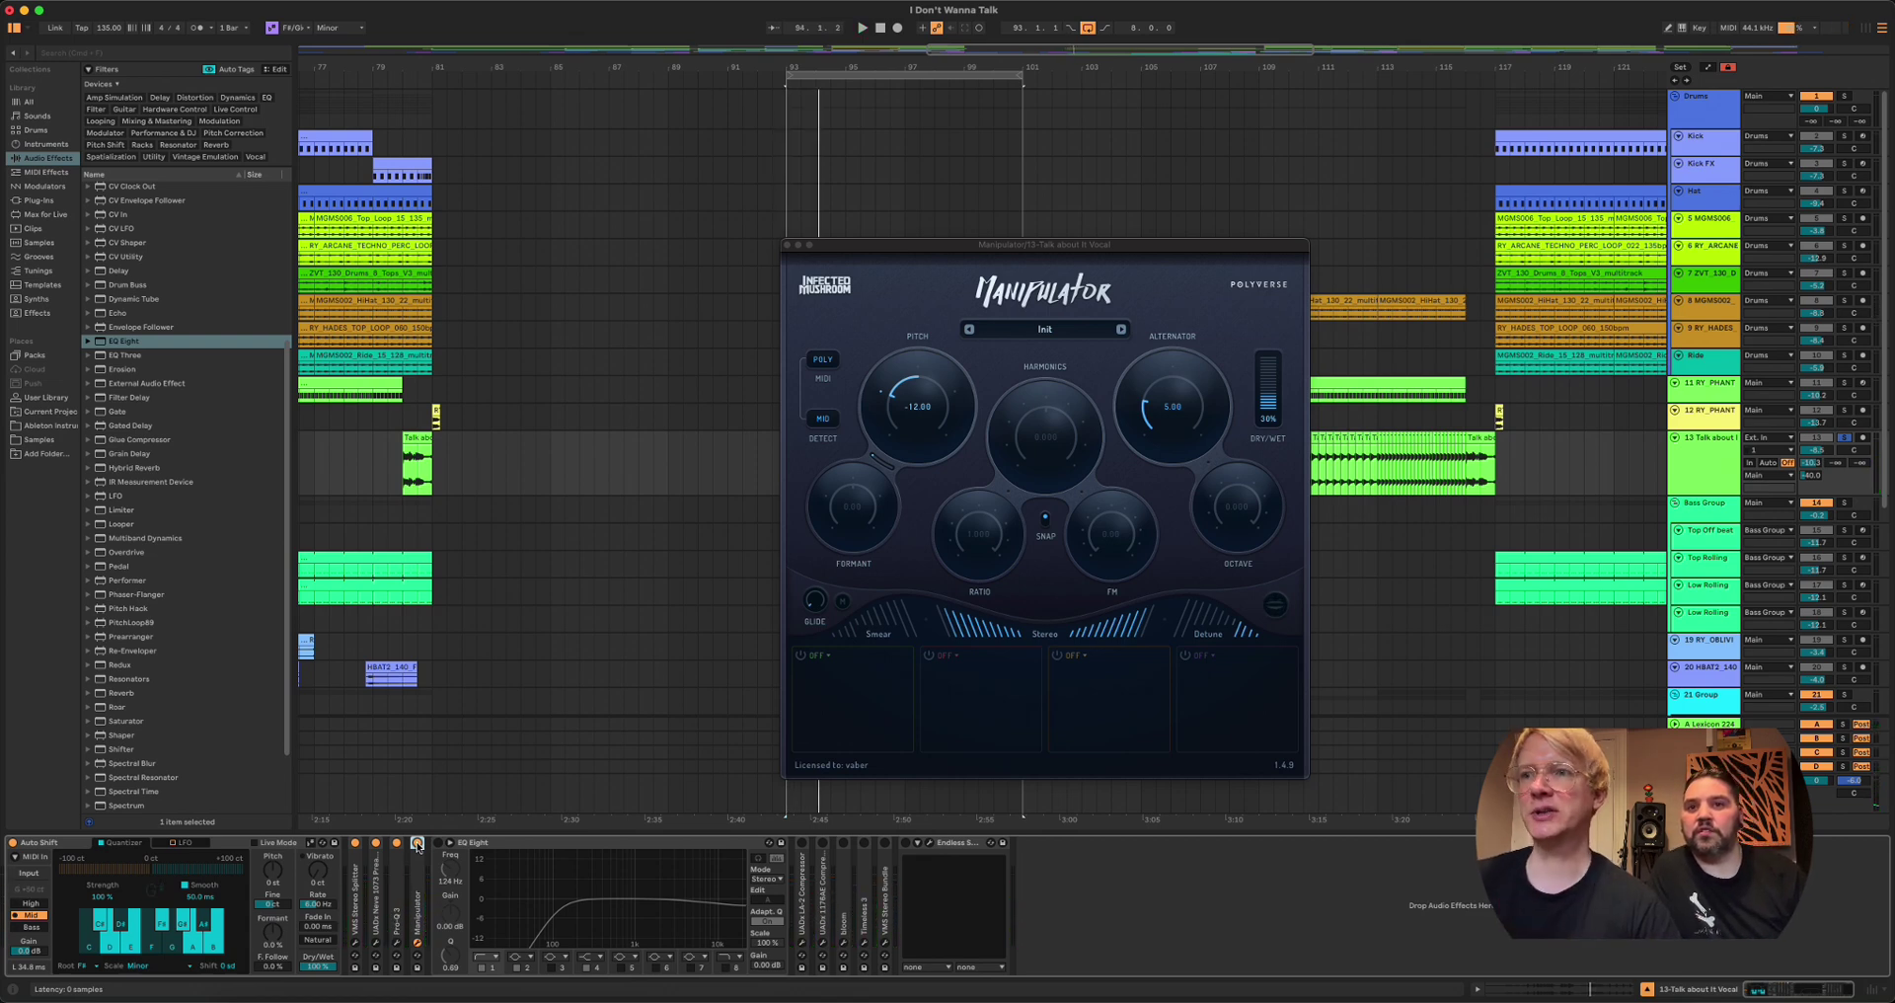
Step: Switch EQ Eight and the LA-2 compressor back on and show the LA-2 settings
left_click(545, 845)
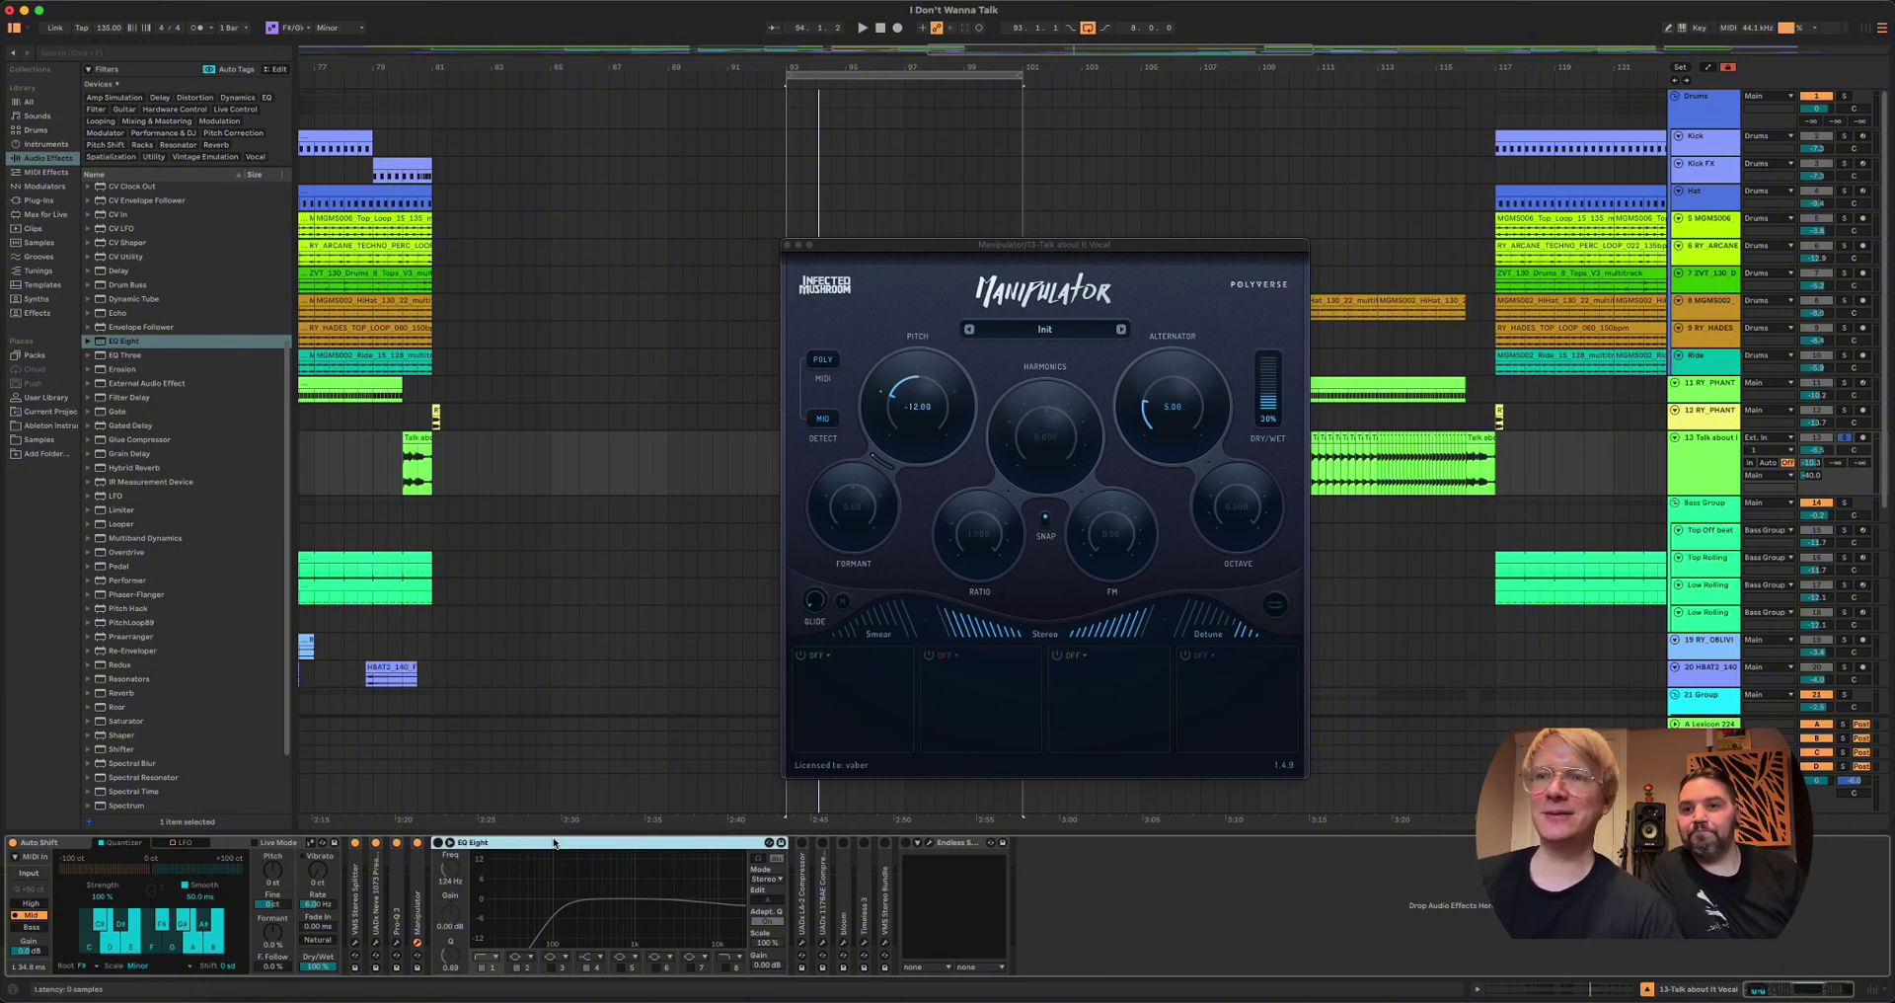
left_click(437, 842)
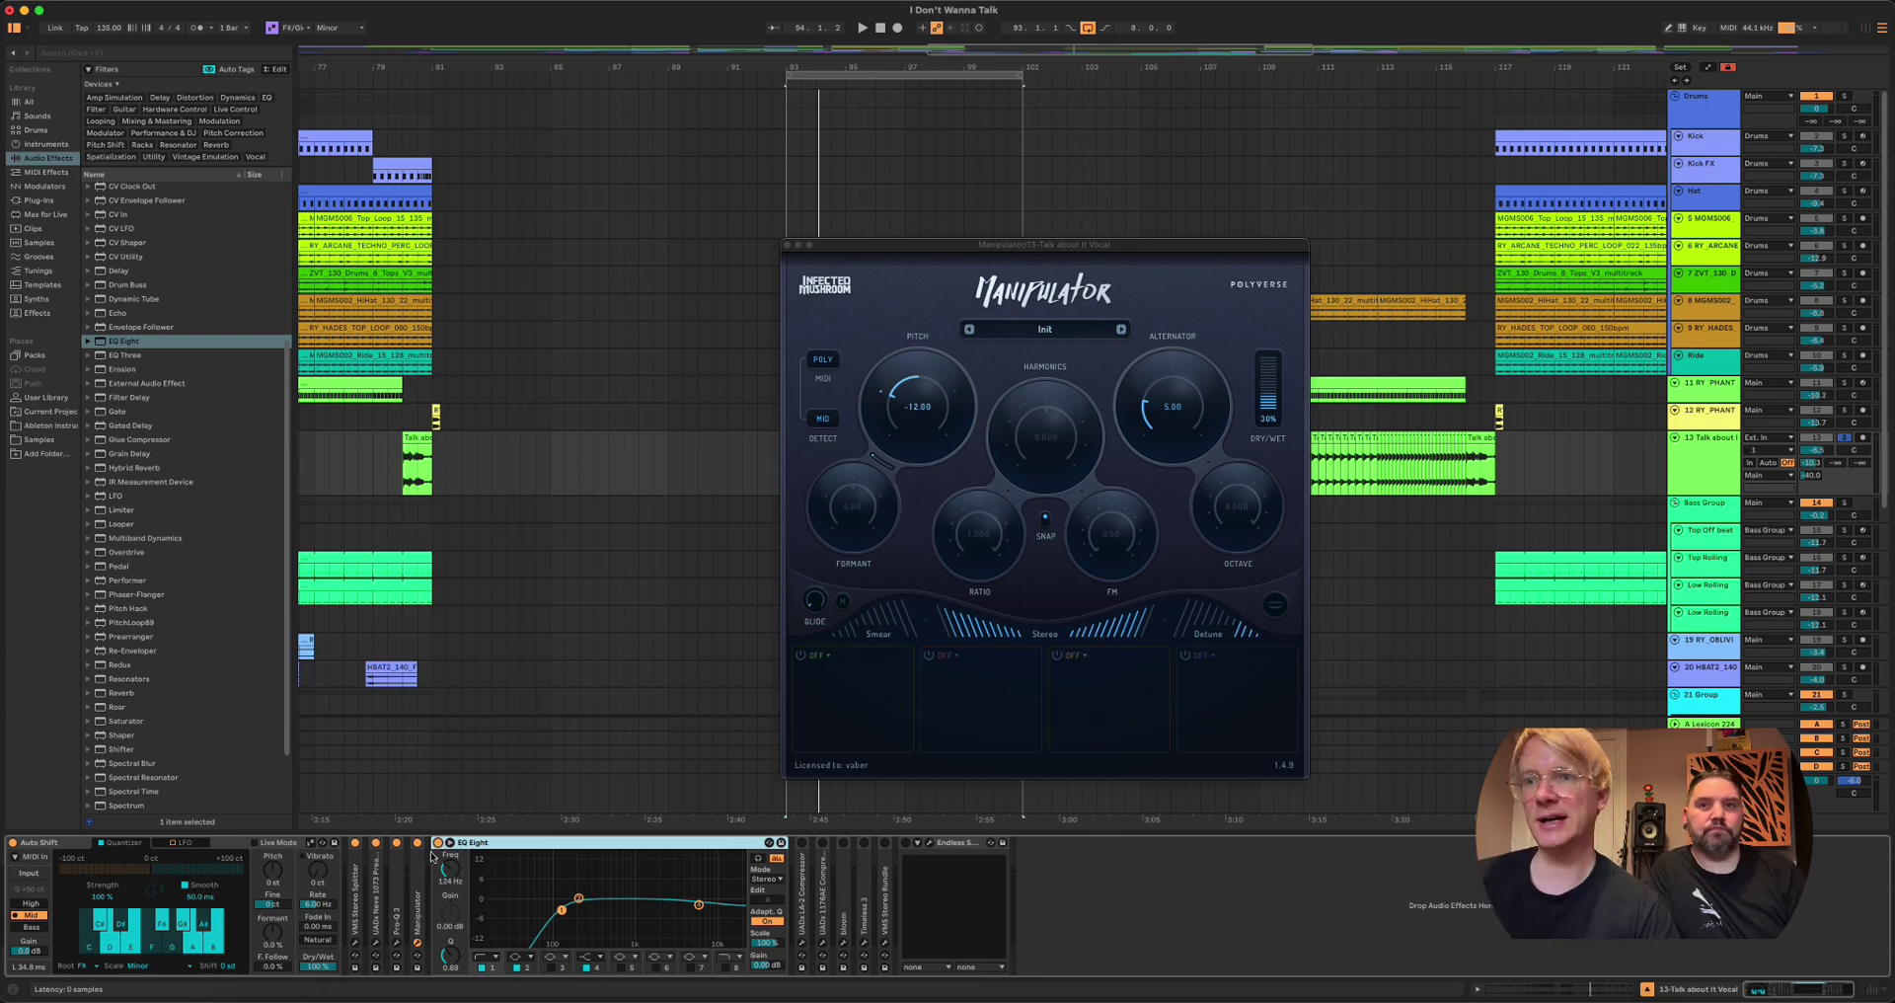
left_click(801, 842)
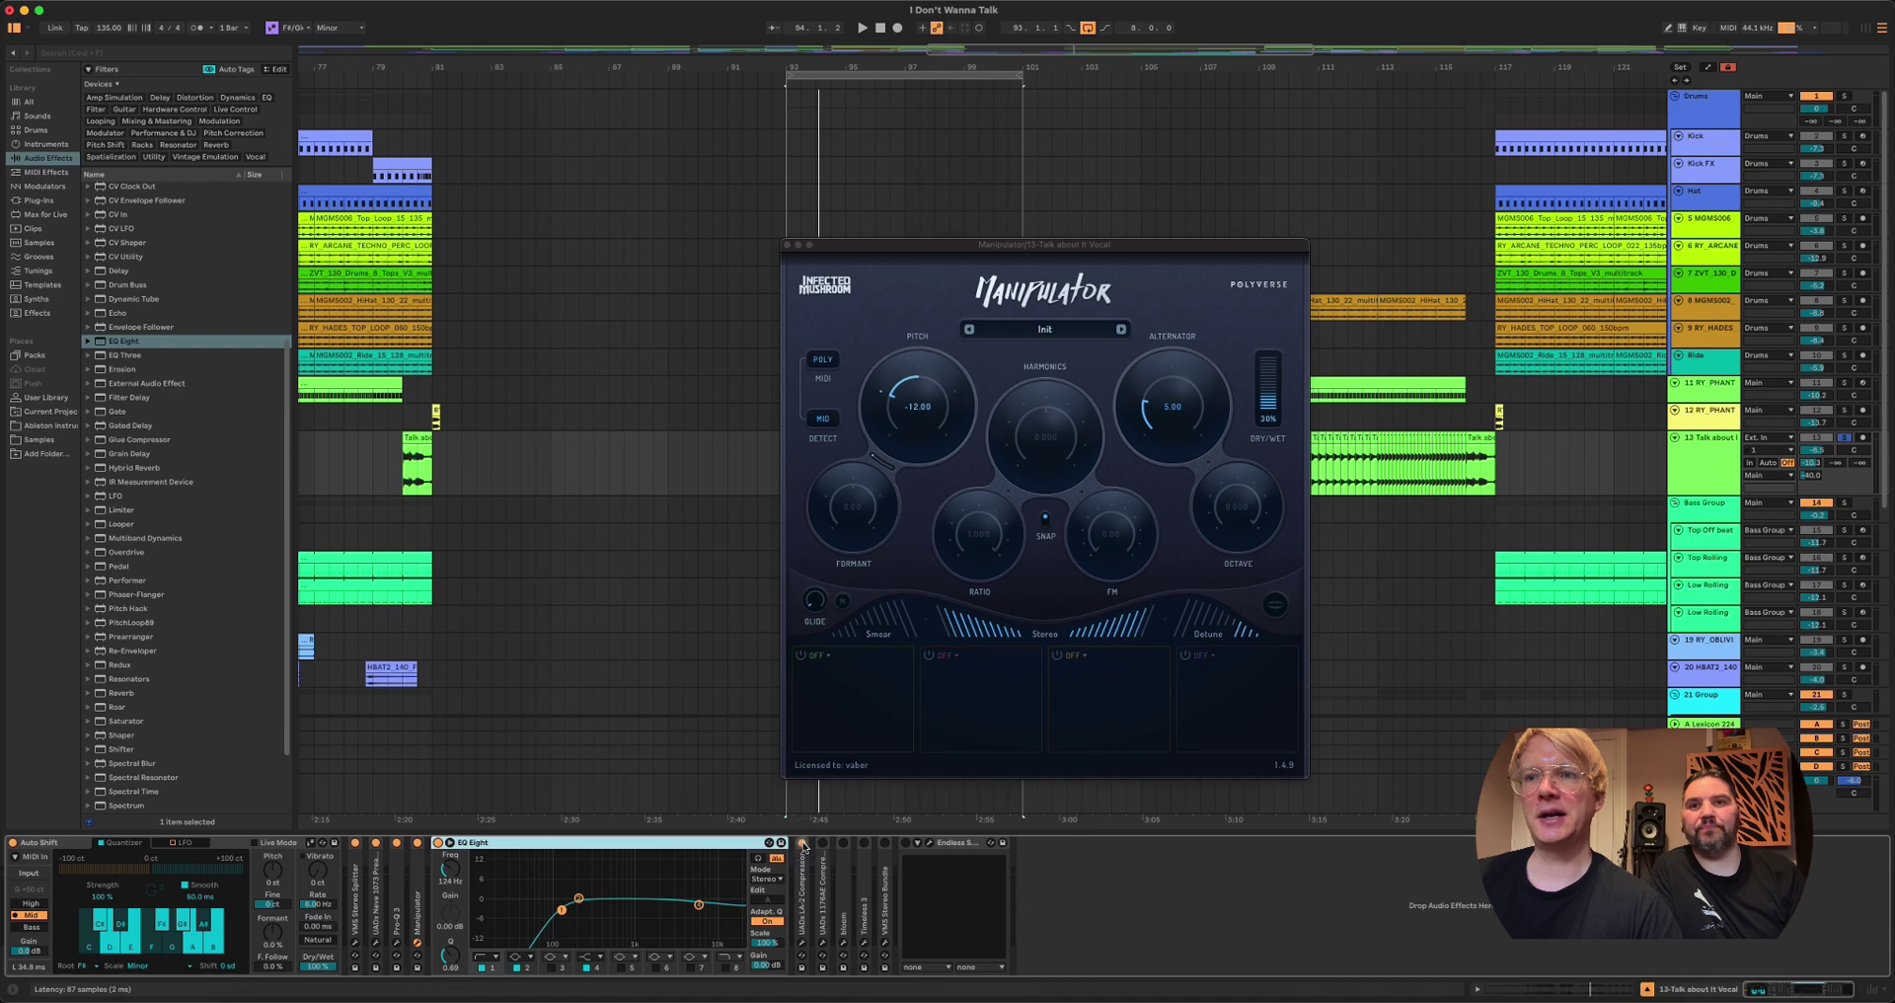
left_click(801, 946)
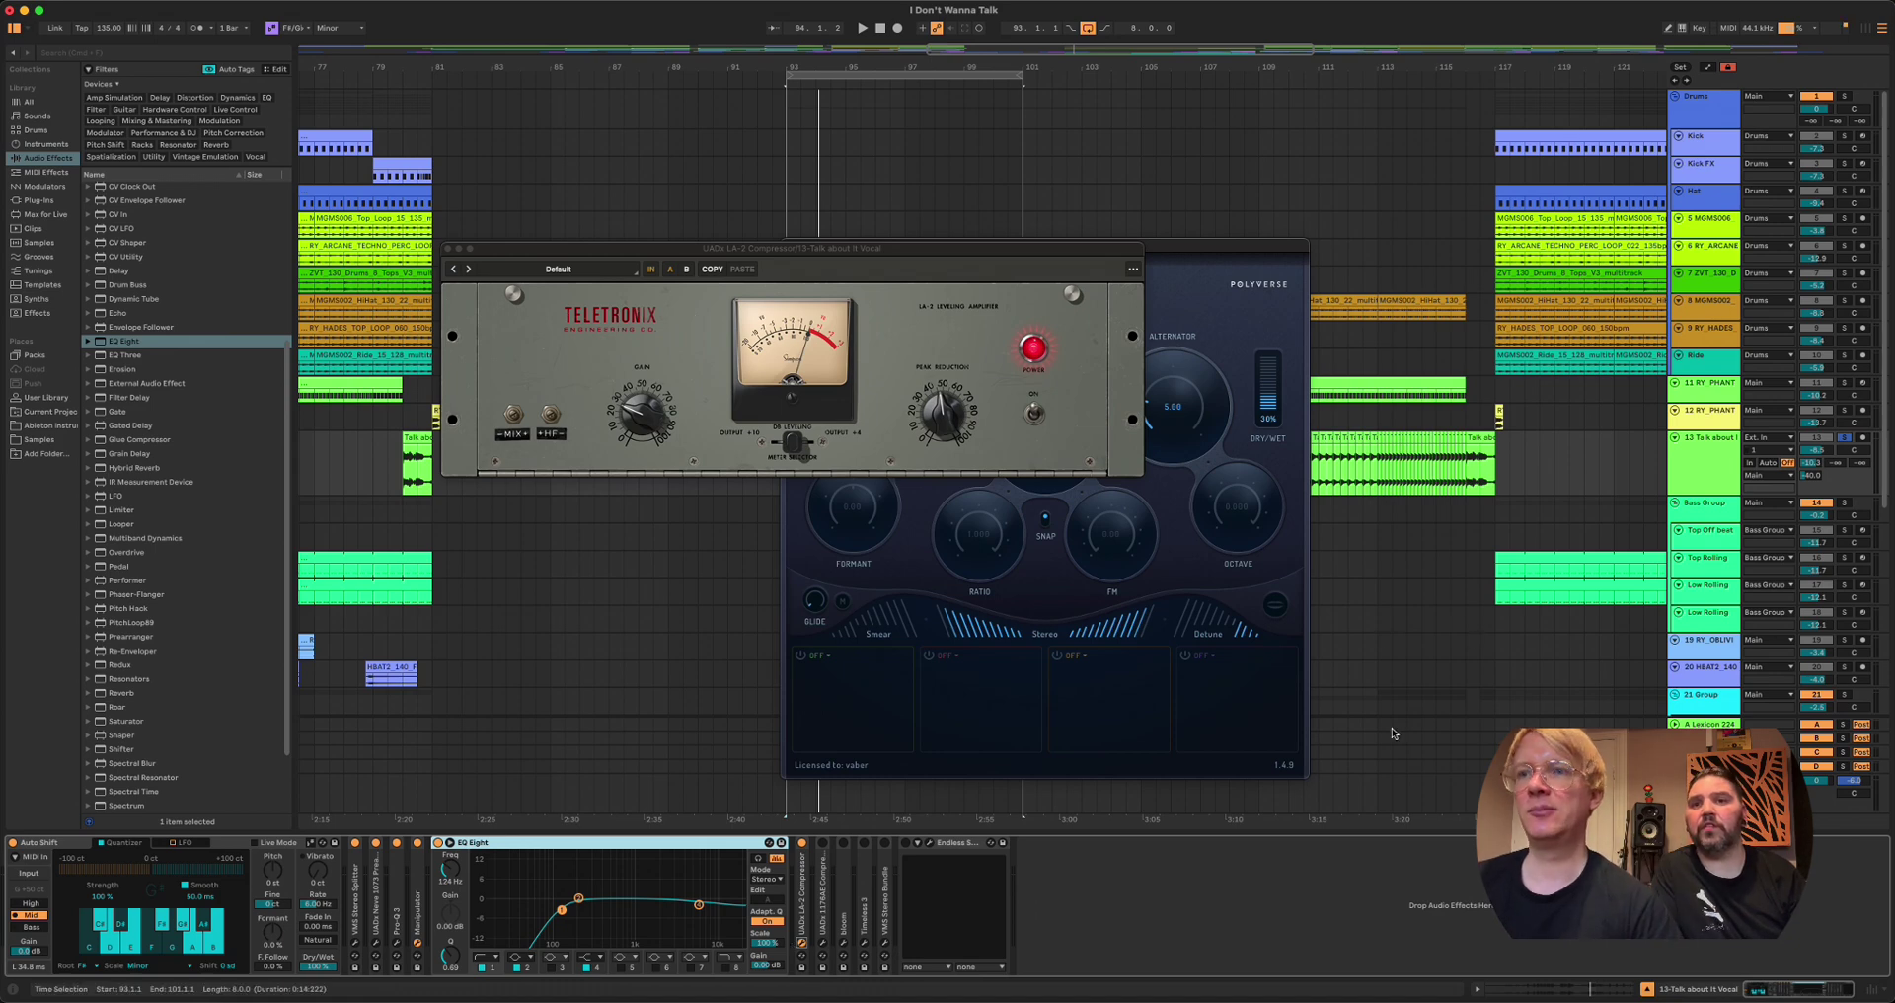
left_click_drag(716, 249, 714, 289)
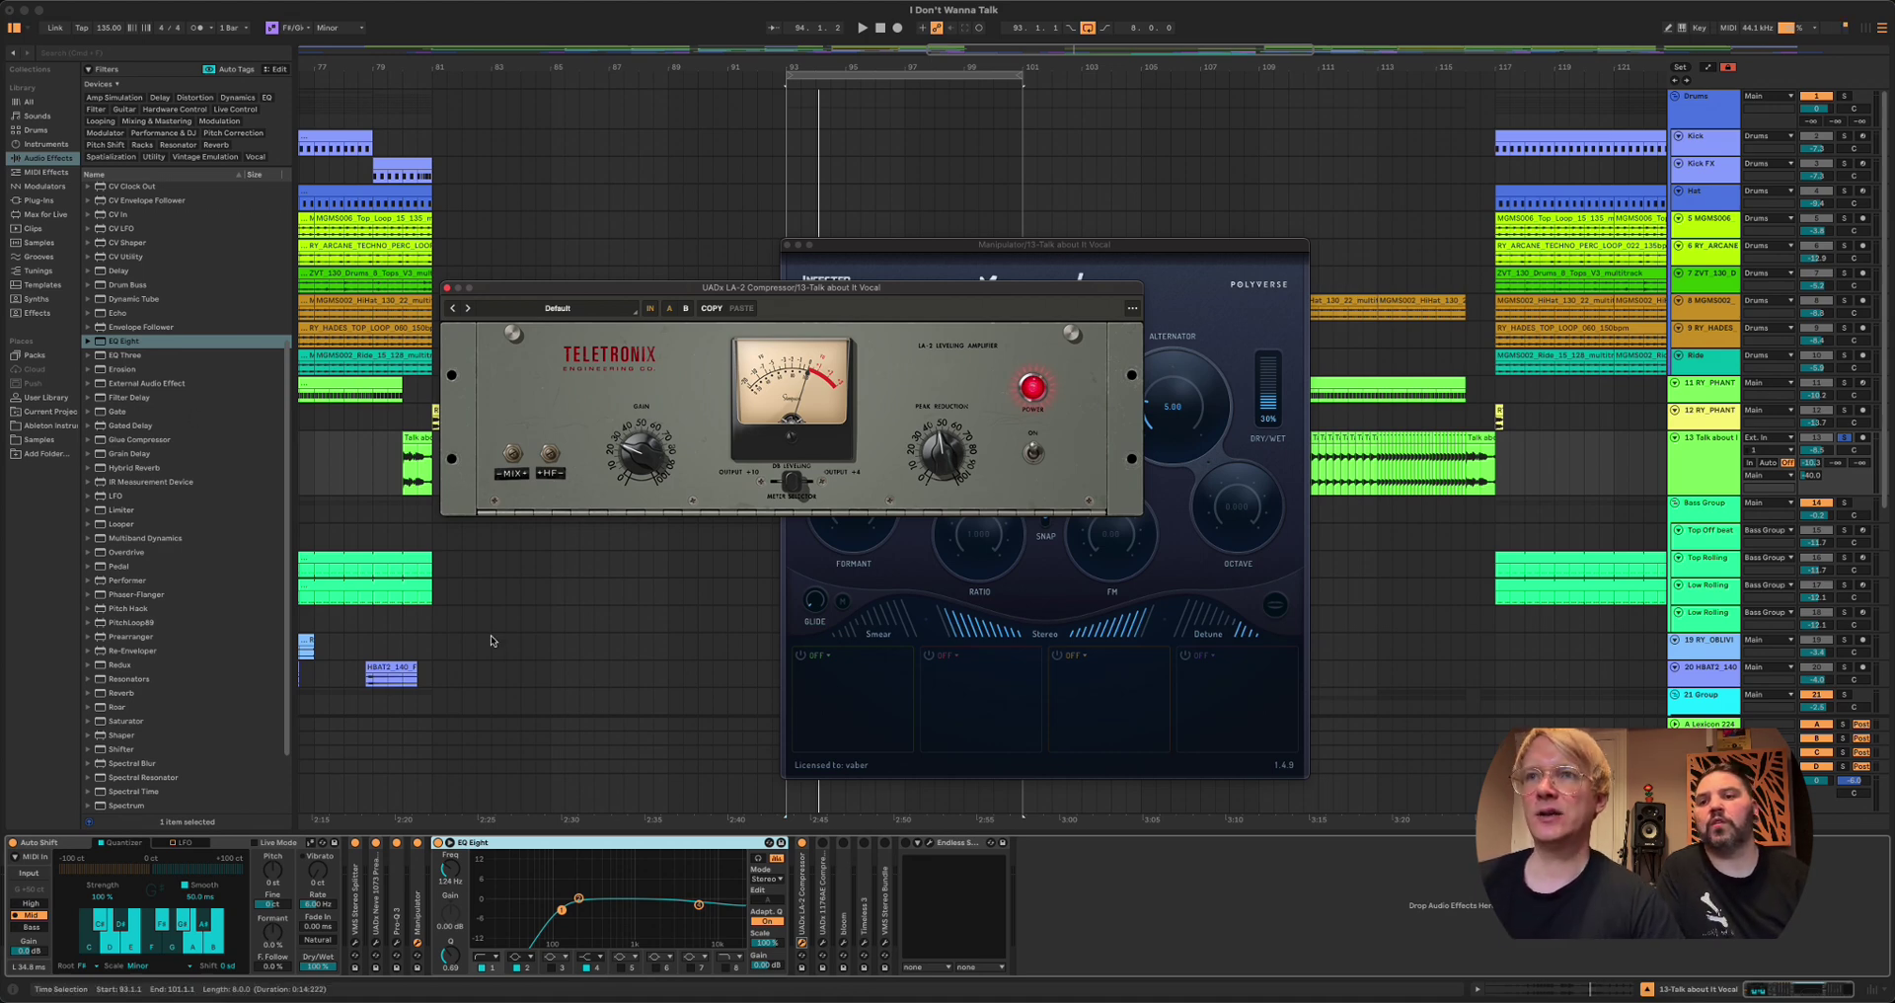
Step: Switch on the UADx 1176AE compressor, show its settings and close the LA-2 window
left_click(822, 842)
left_click(822, 943)
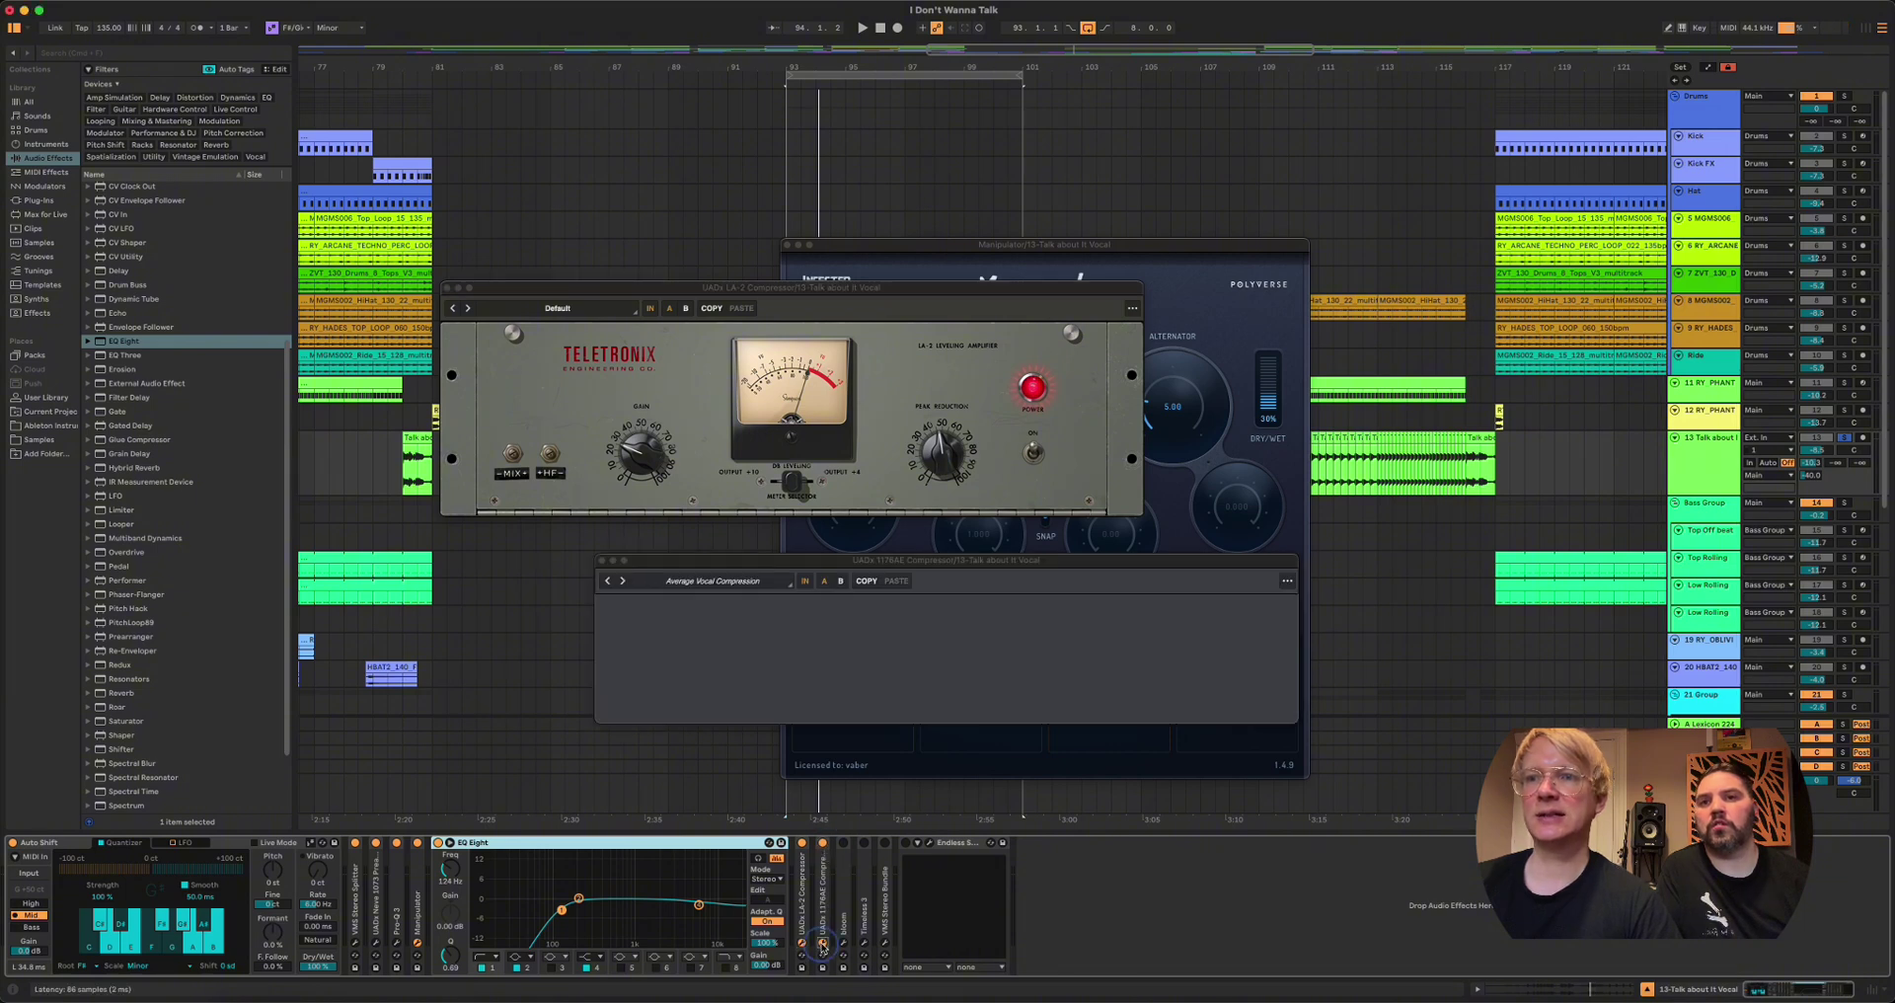
left_click_drag(852, 559, 672, 512)
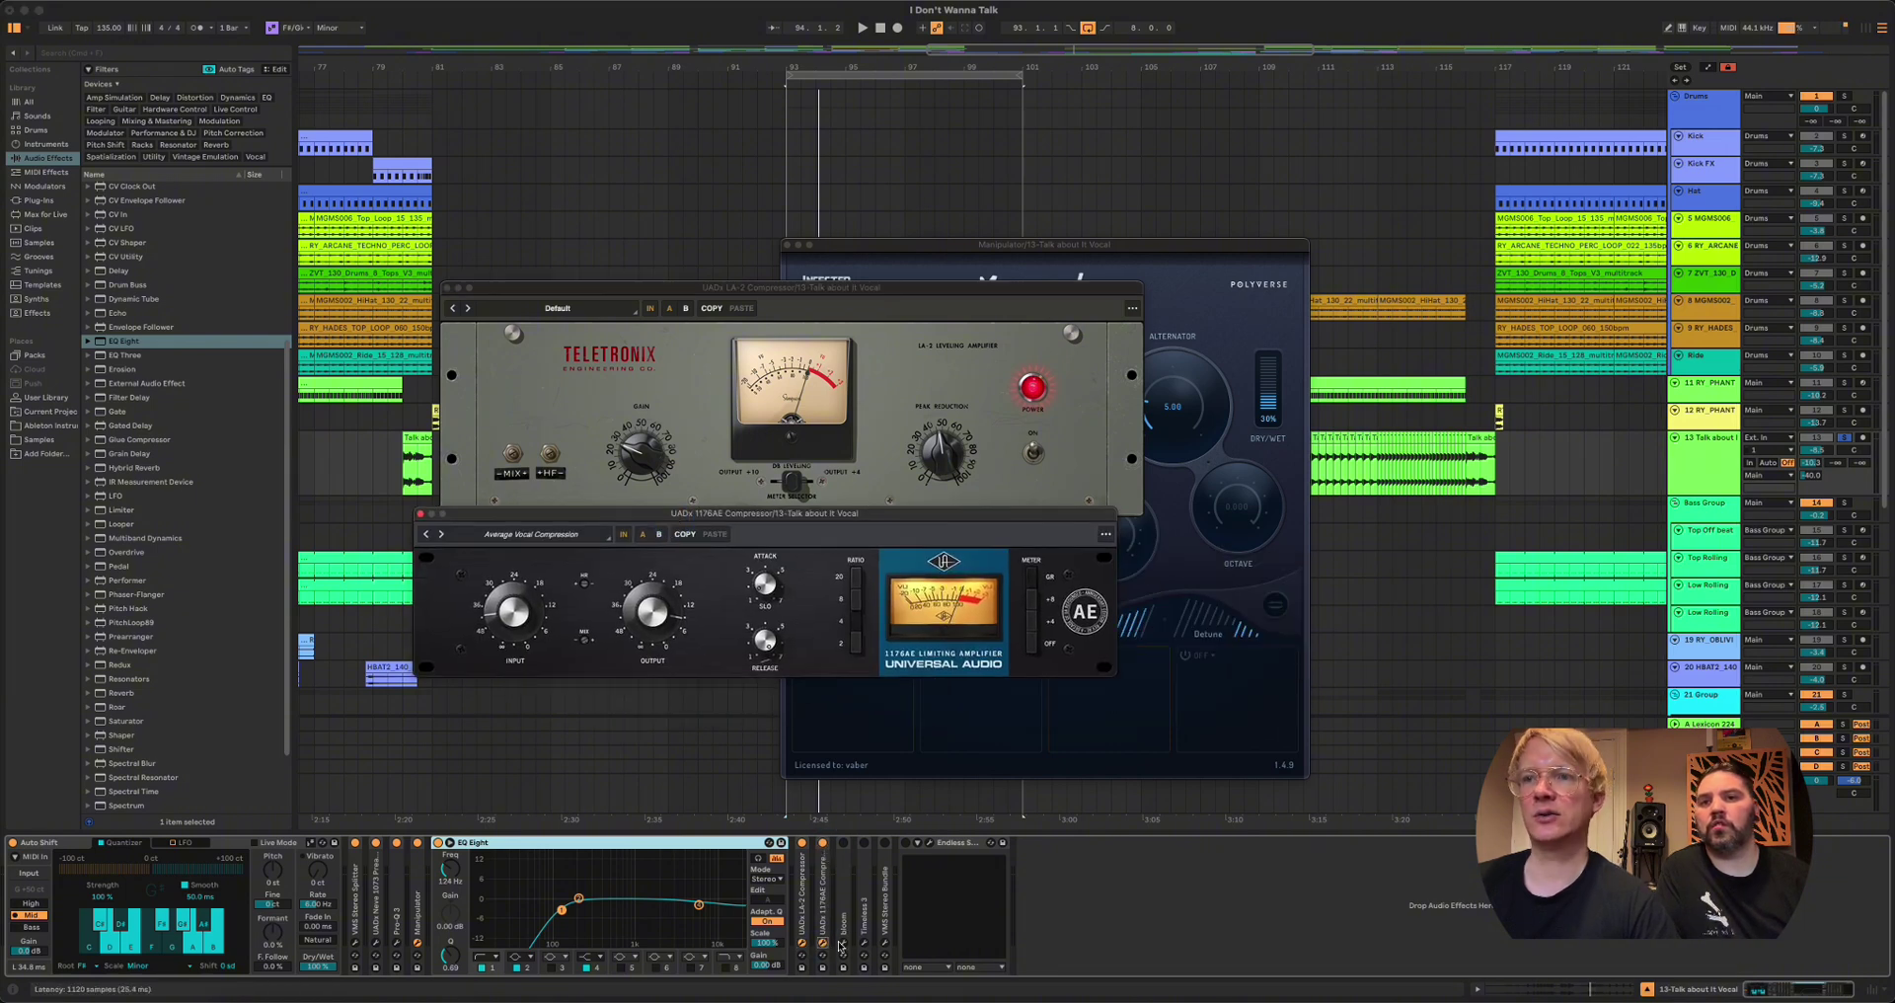
left_click(802, 943)
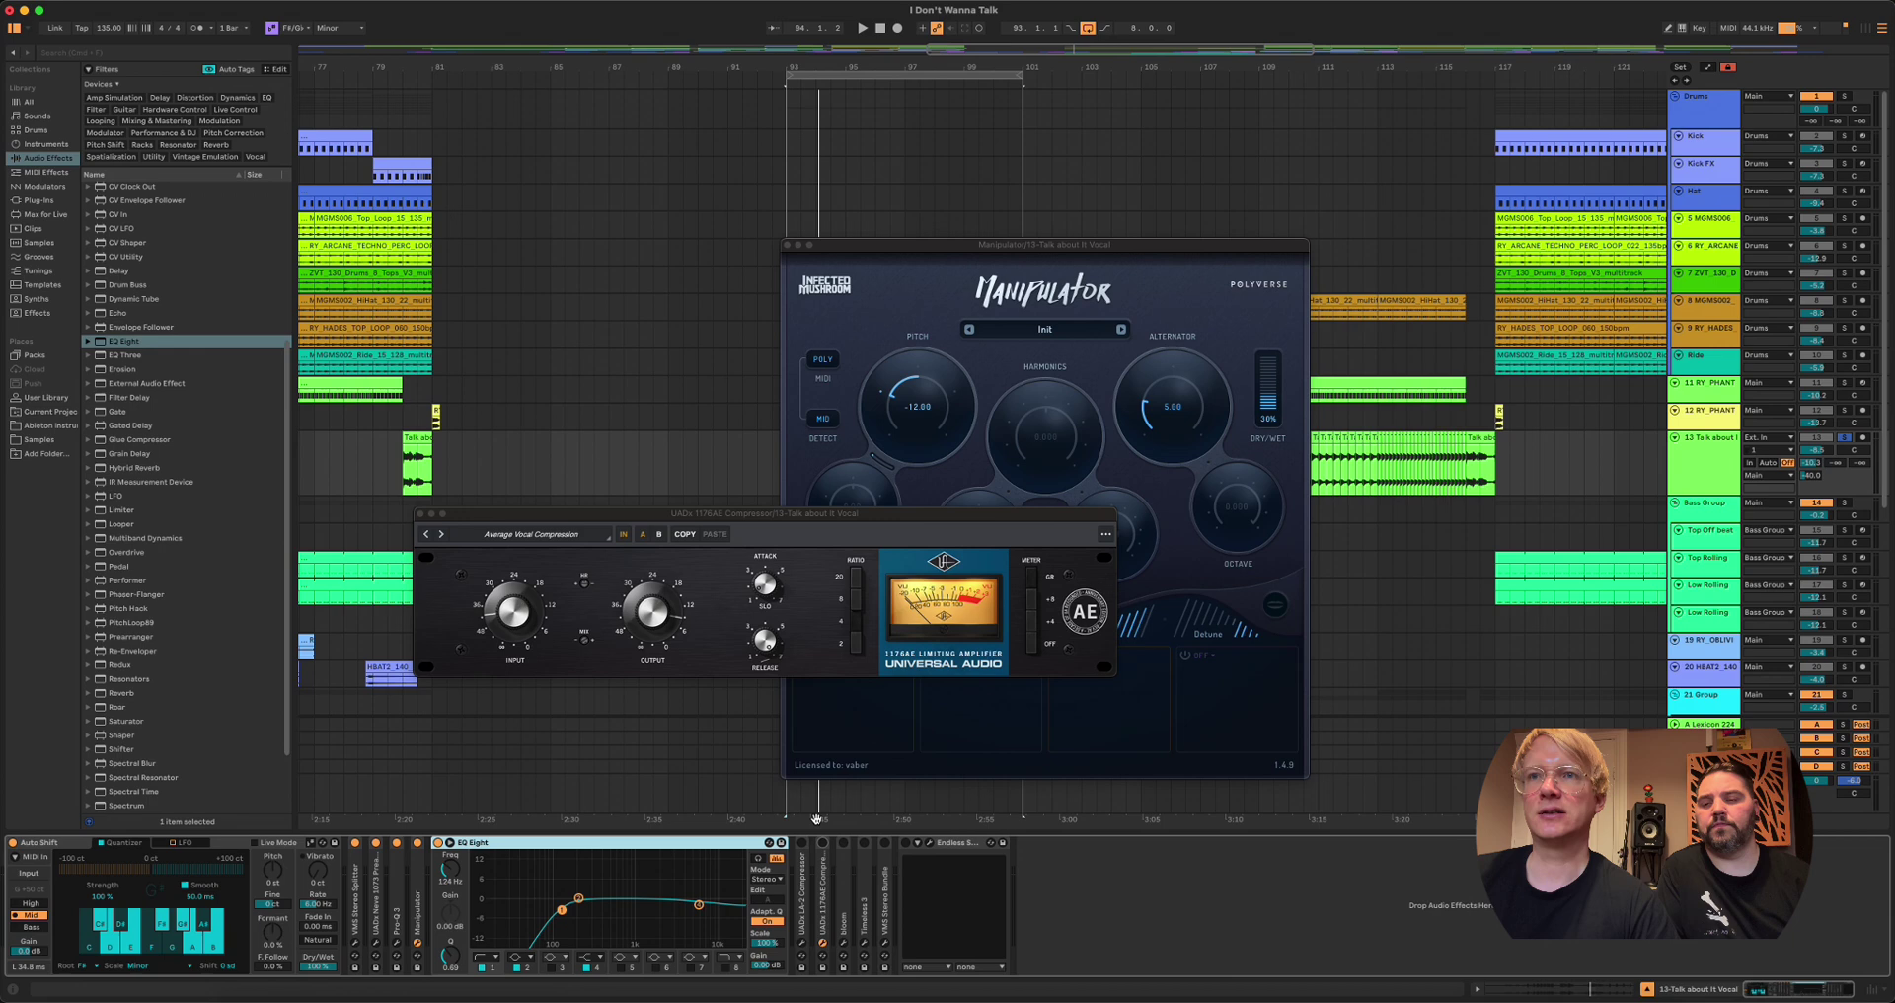
Step: Play the soloed vocal without the LA-2 and 1176AE compressors and switch both back on
key("space")
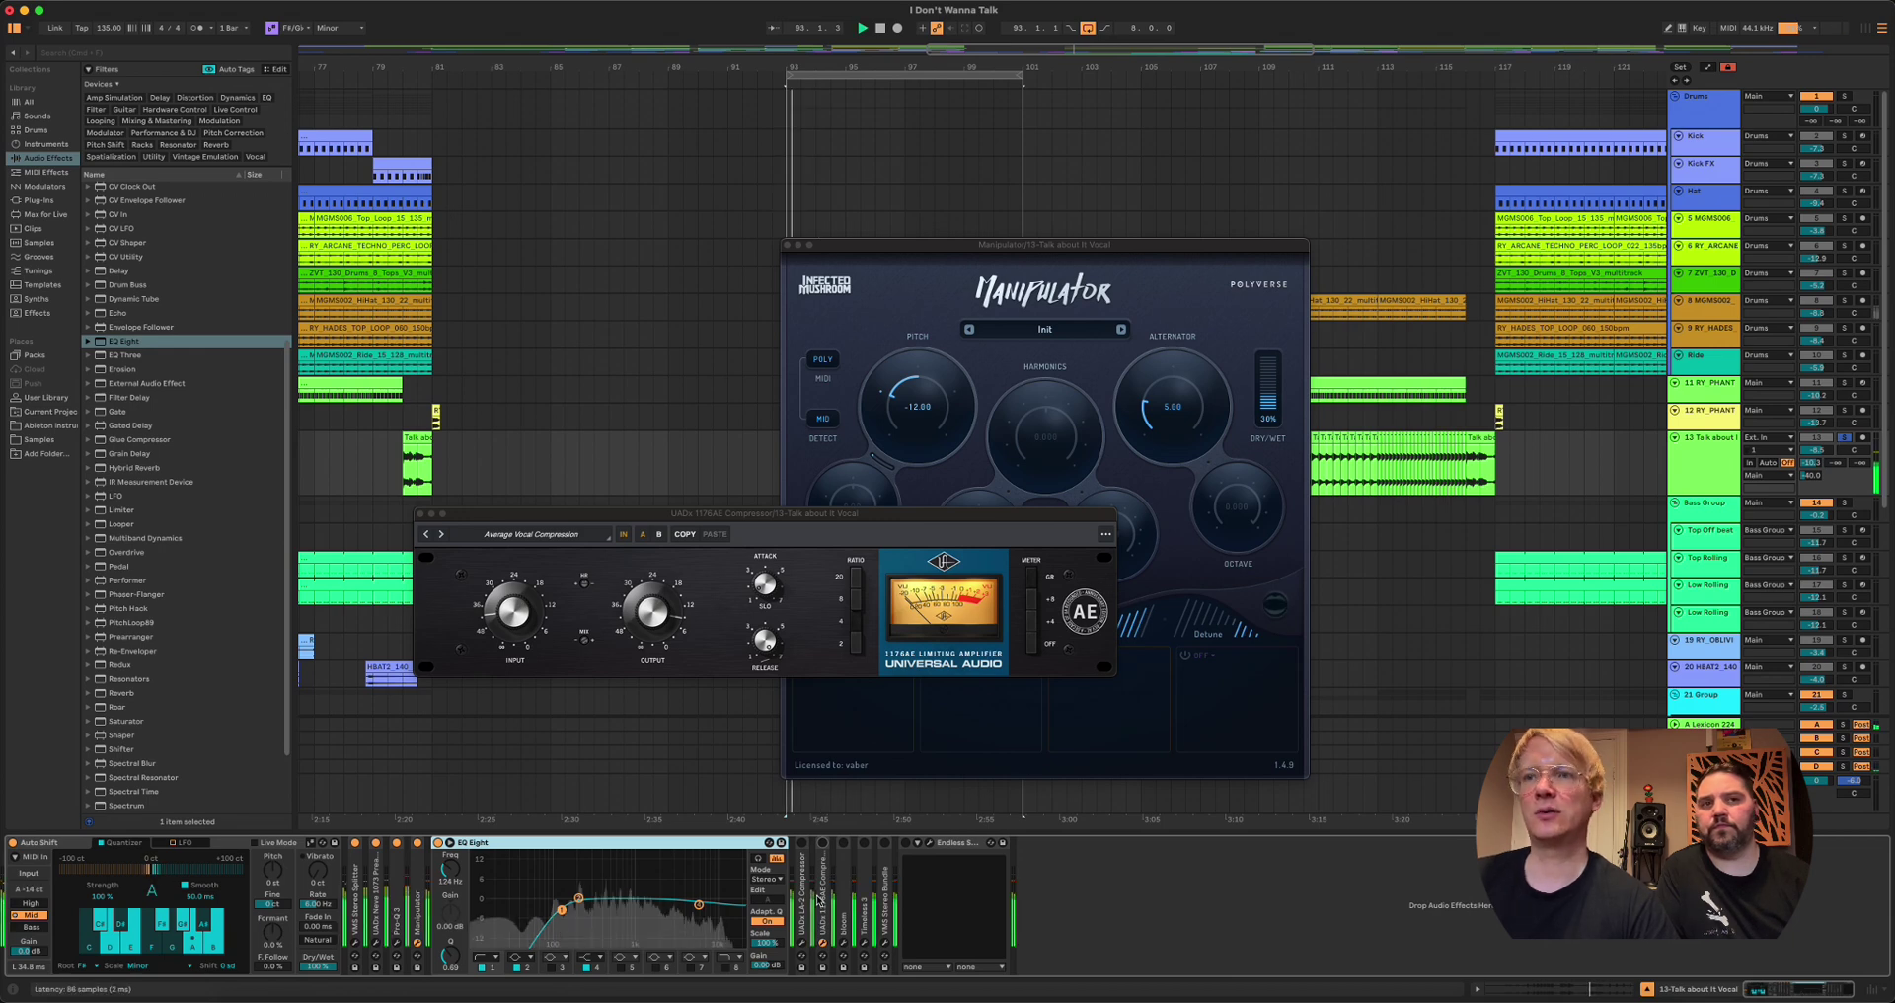
left_click(802, 842)
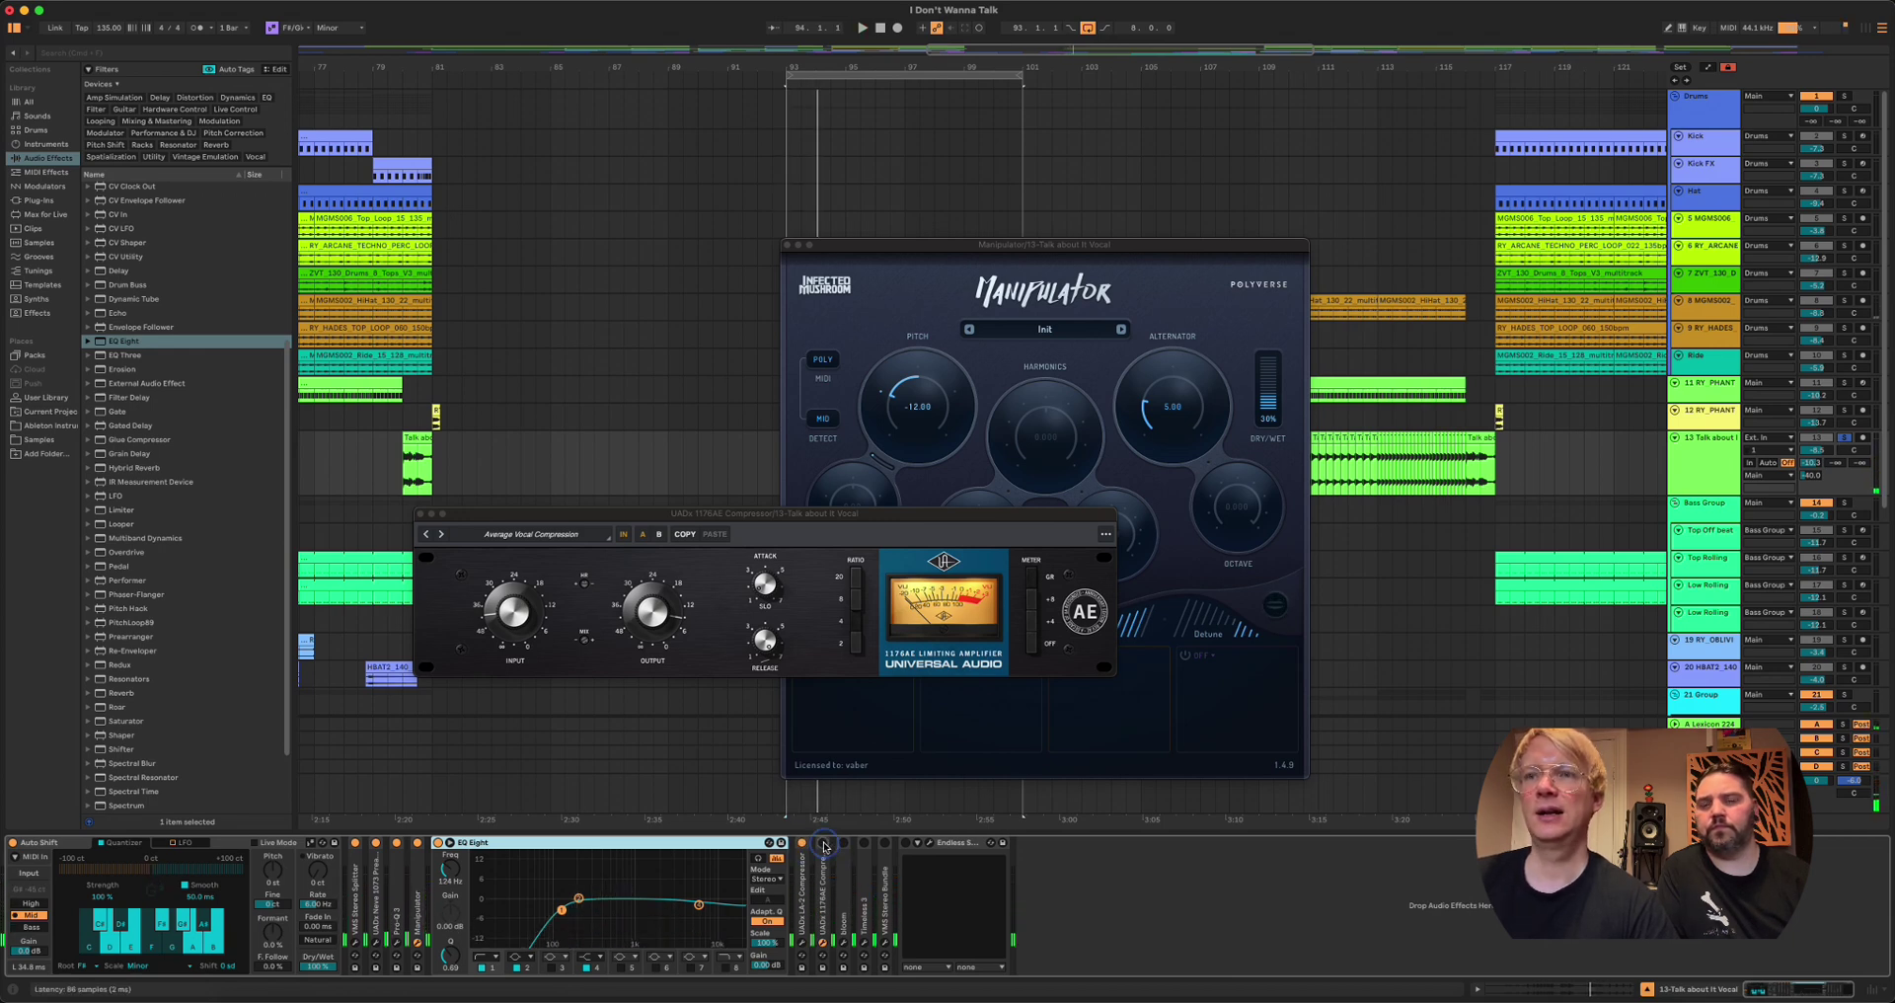
left_click(822, 842)
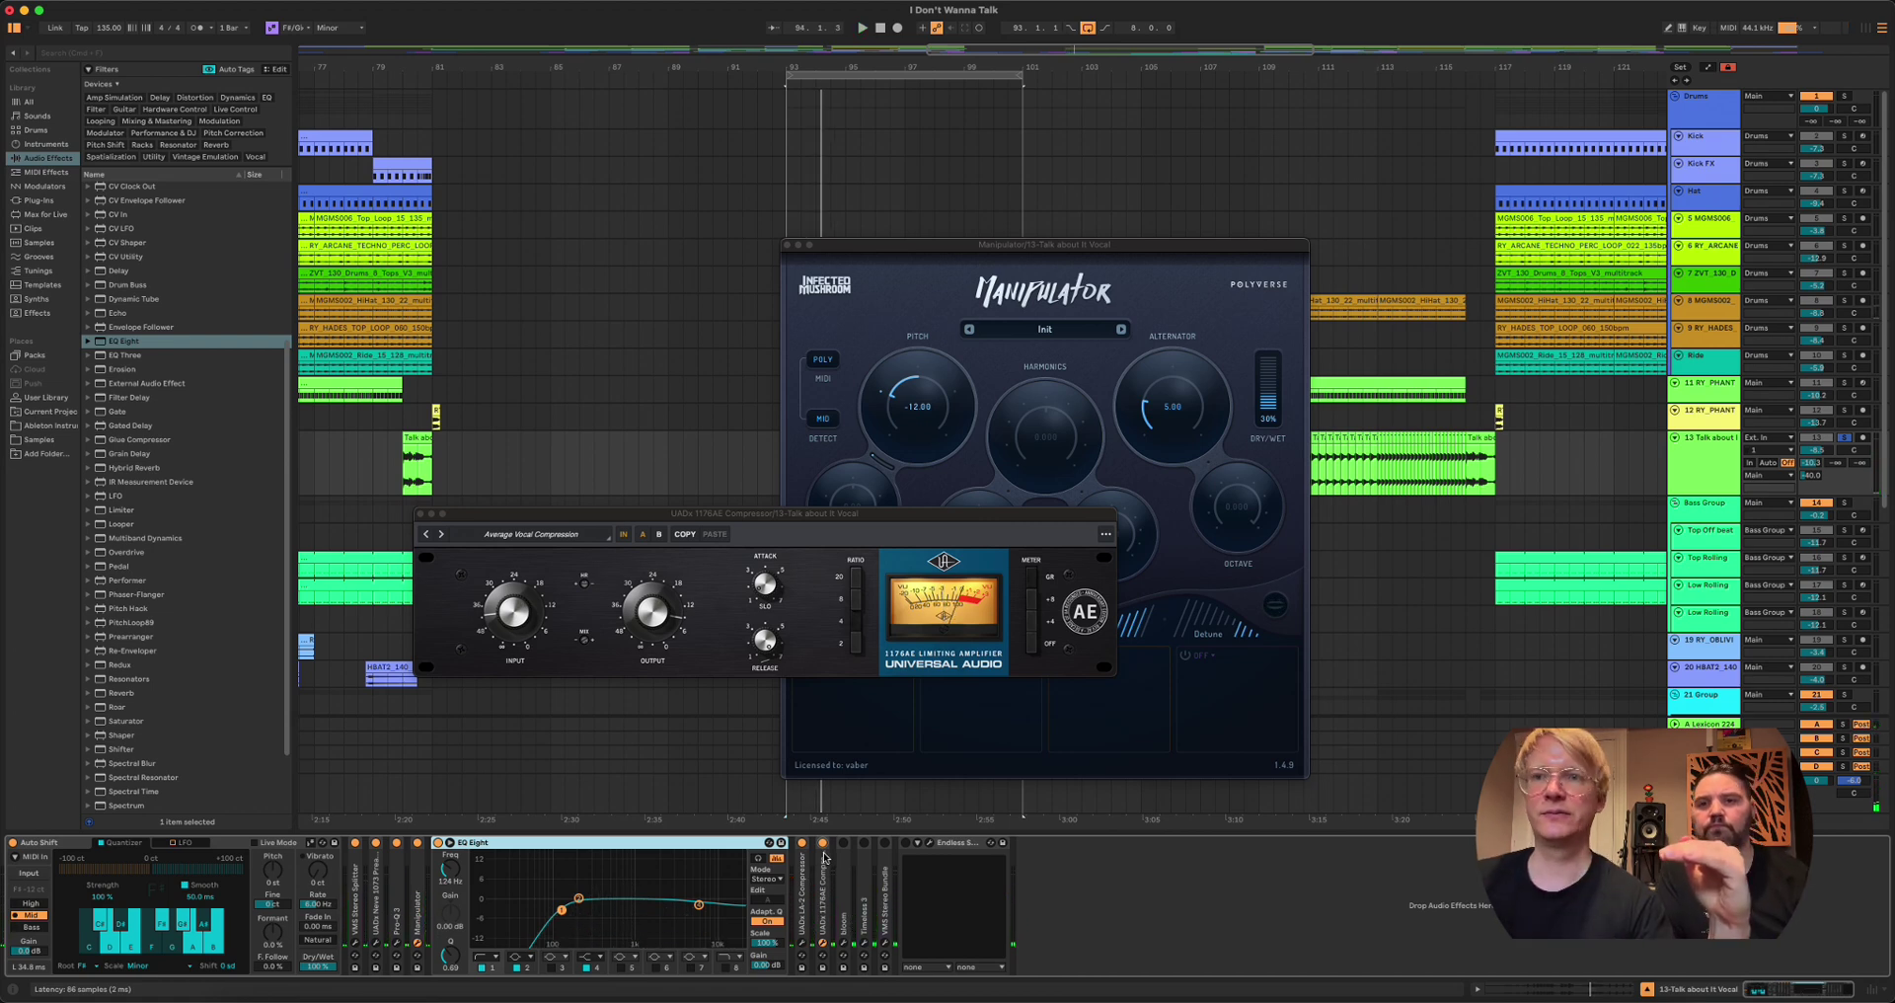
Step: Switch on Bloom in the vocal chain and show its settings, moving its window clear of the 1176AE
left_click(843, 842)
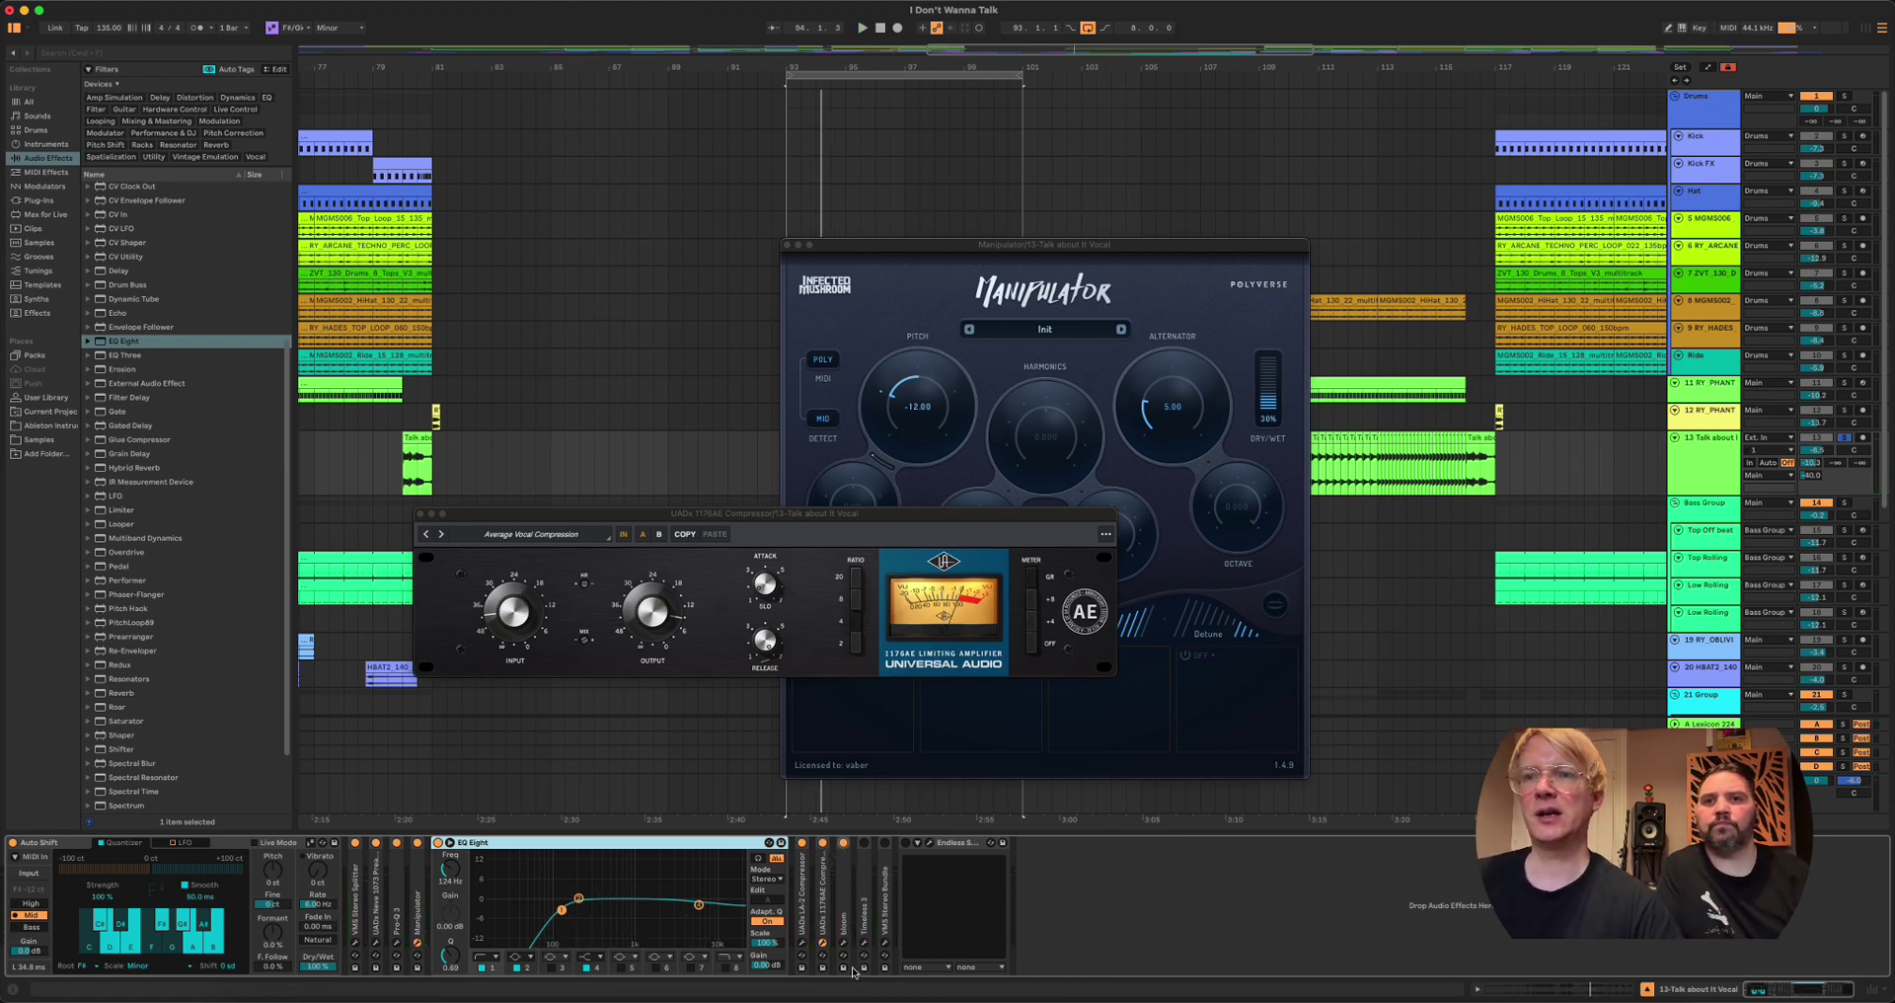
left_click(843, 942)
left_click_drag(518, 489, 1203, 335)
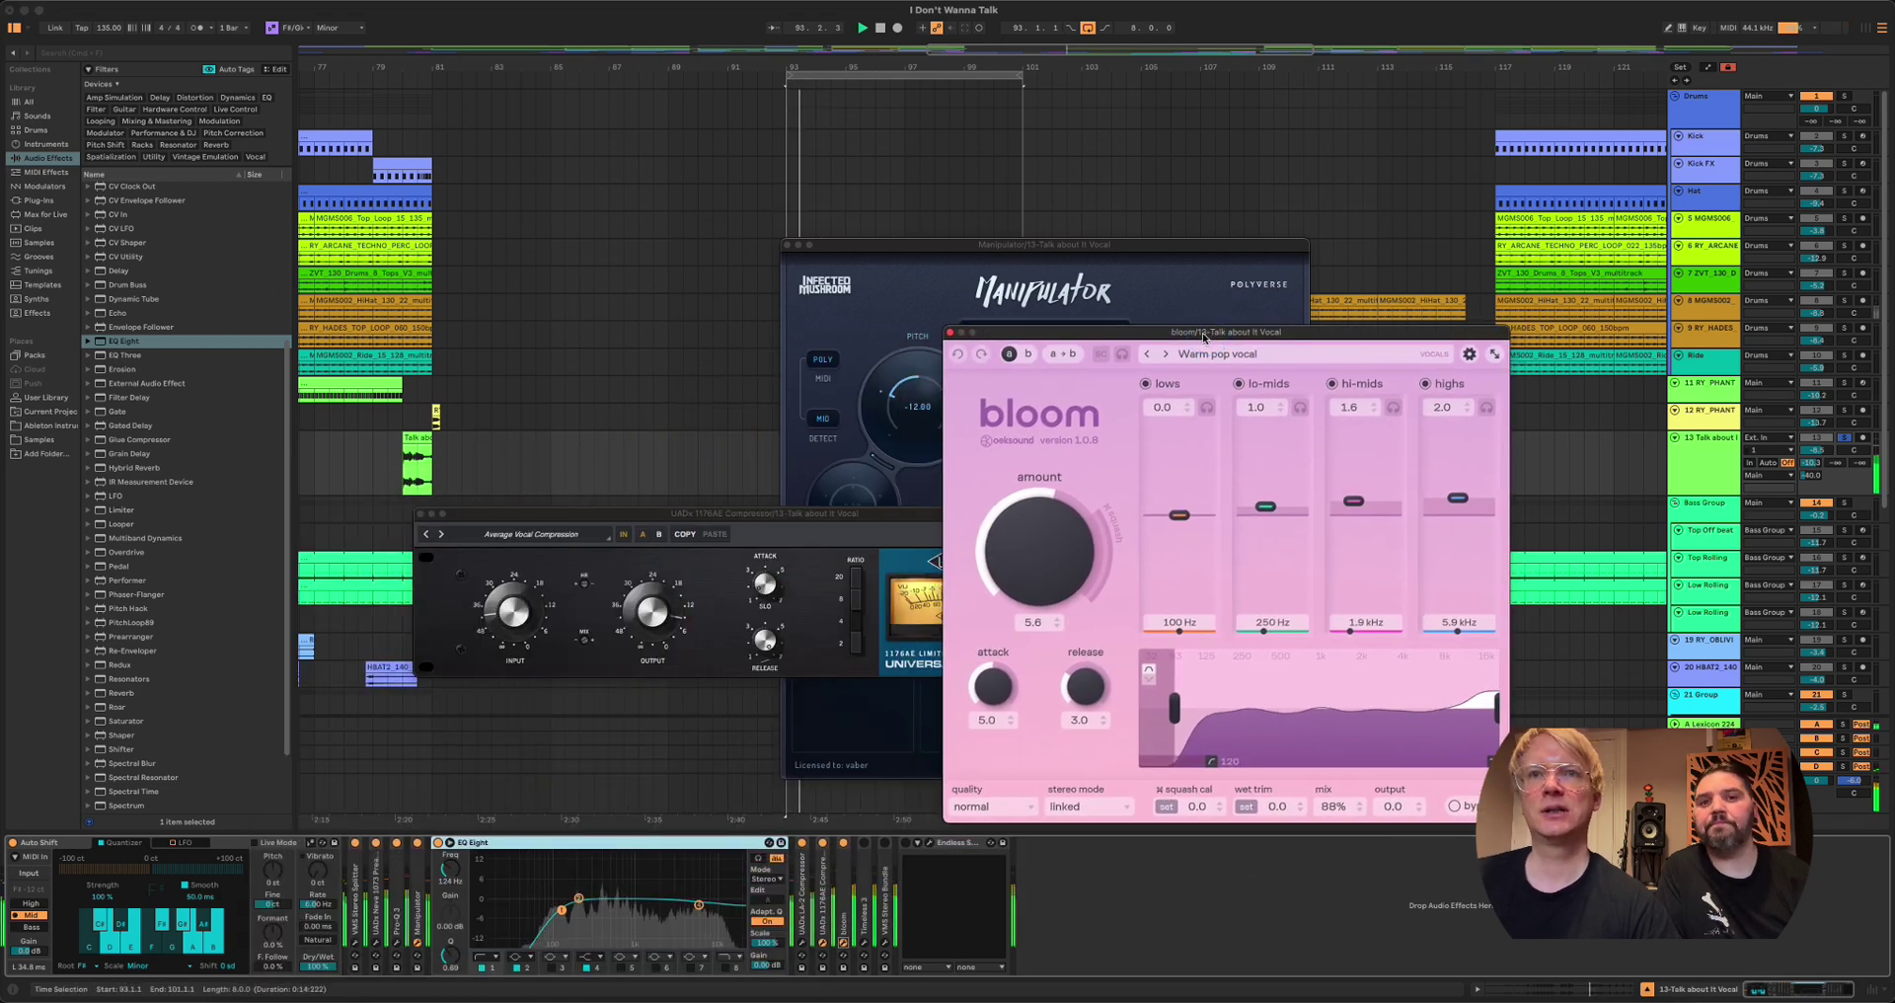
Step: Toggle Bloom while the soloed vocal plays to compare the sound with and without it
left_click(843, 842)
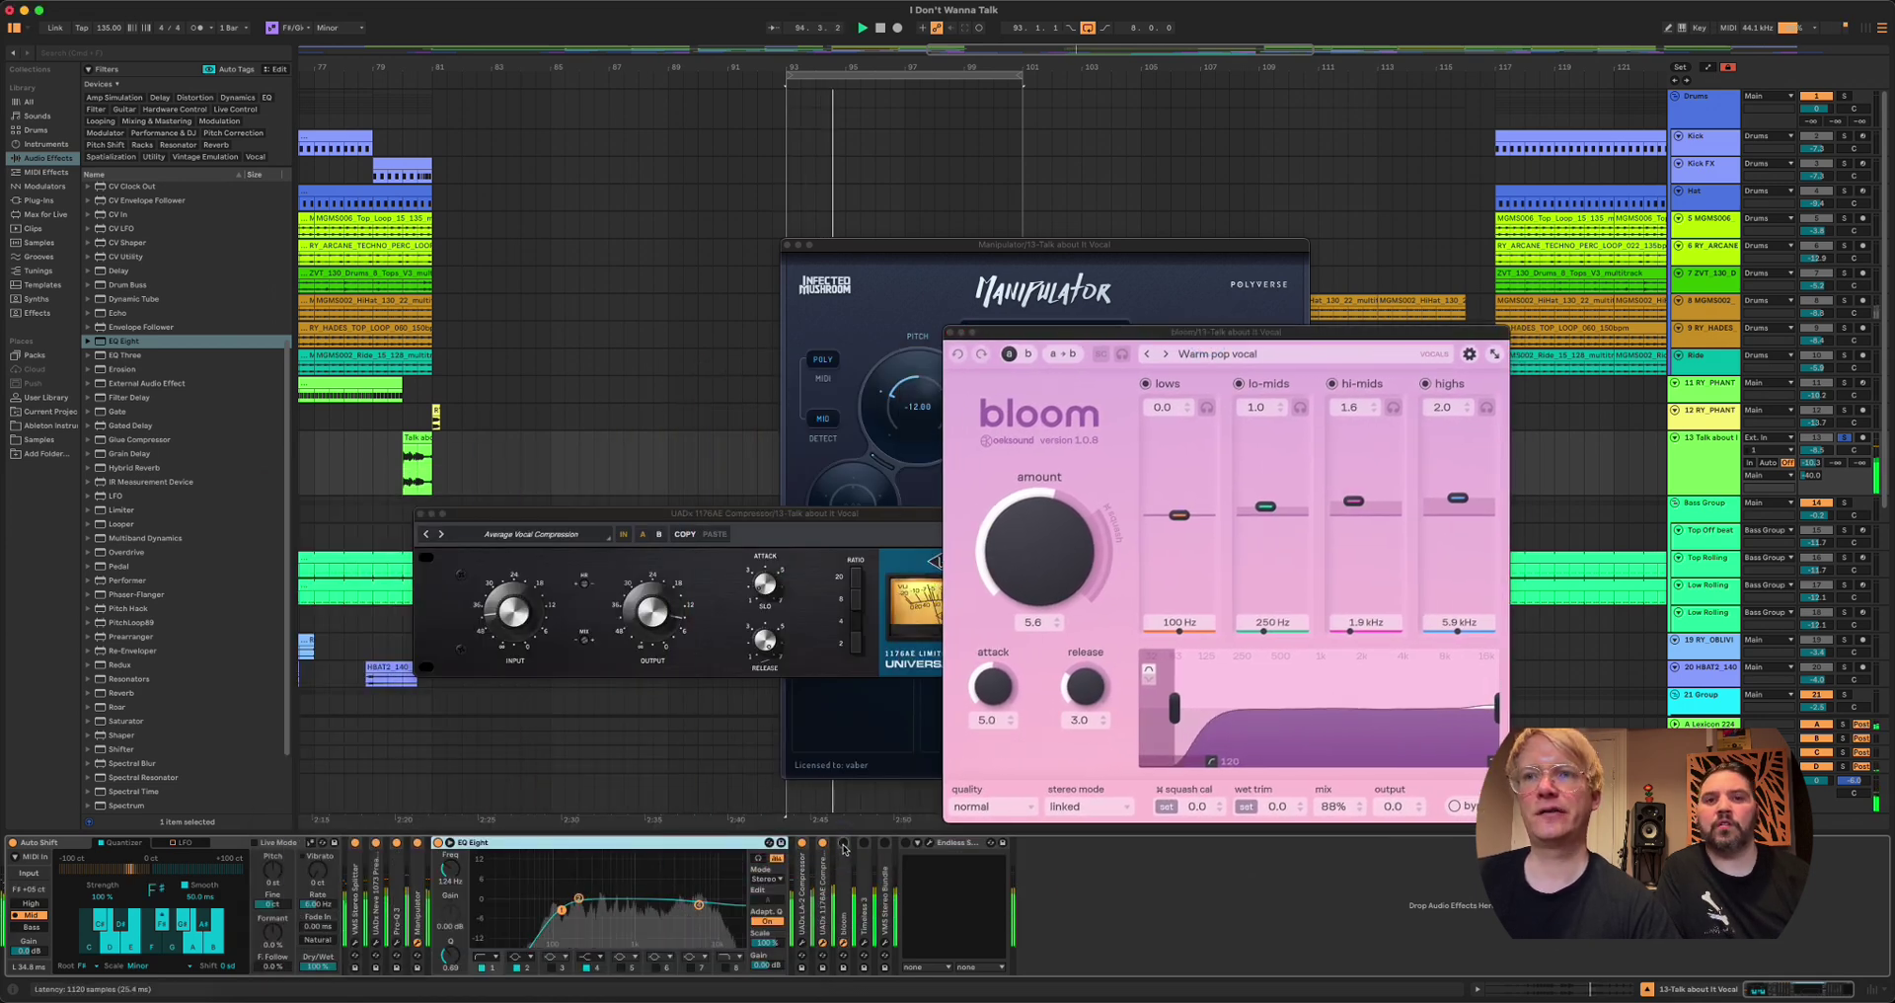
left_click(844, 844)
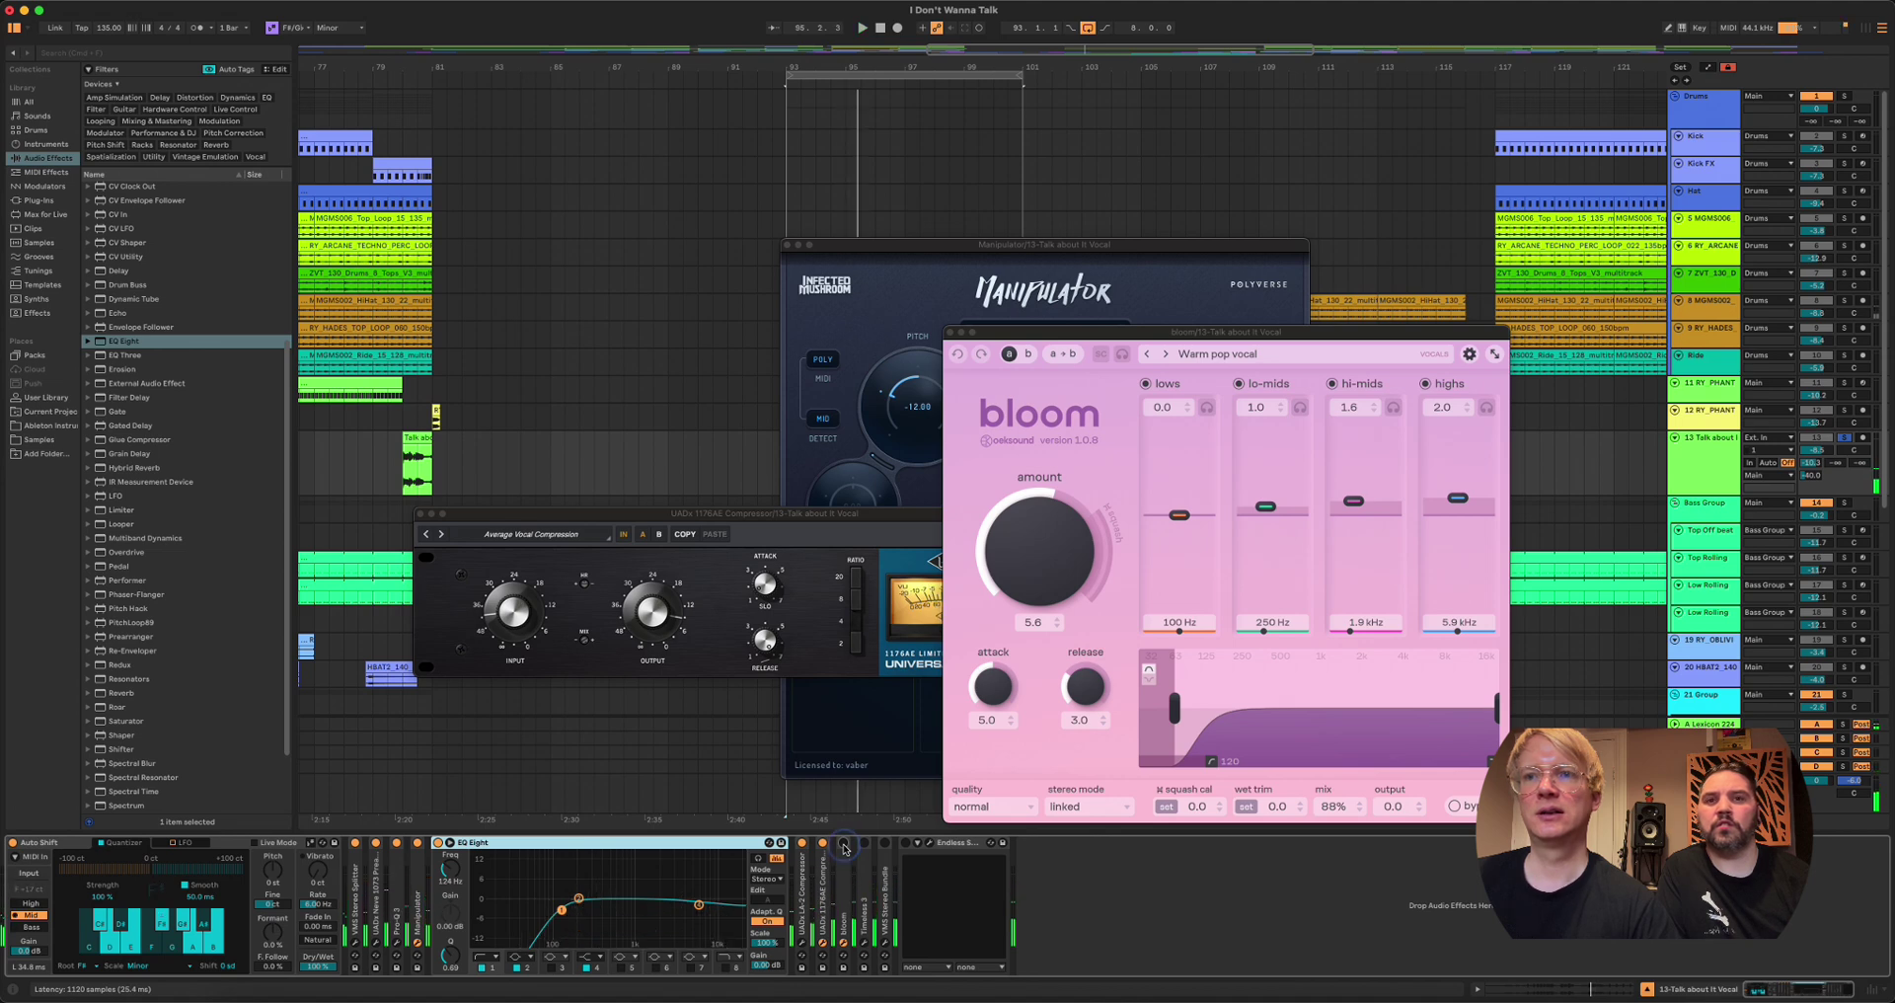
key("space")
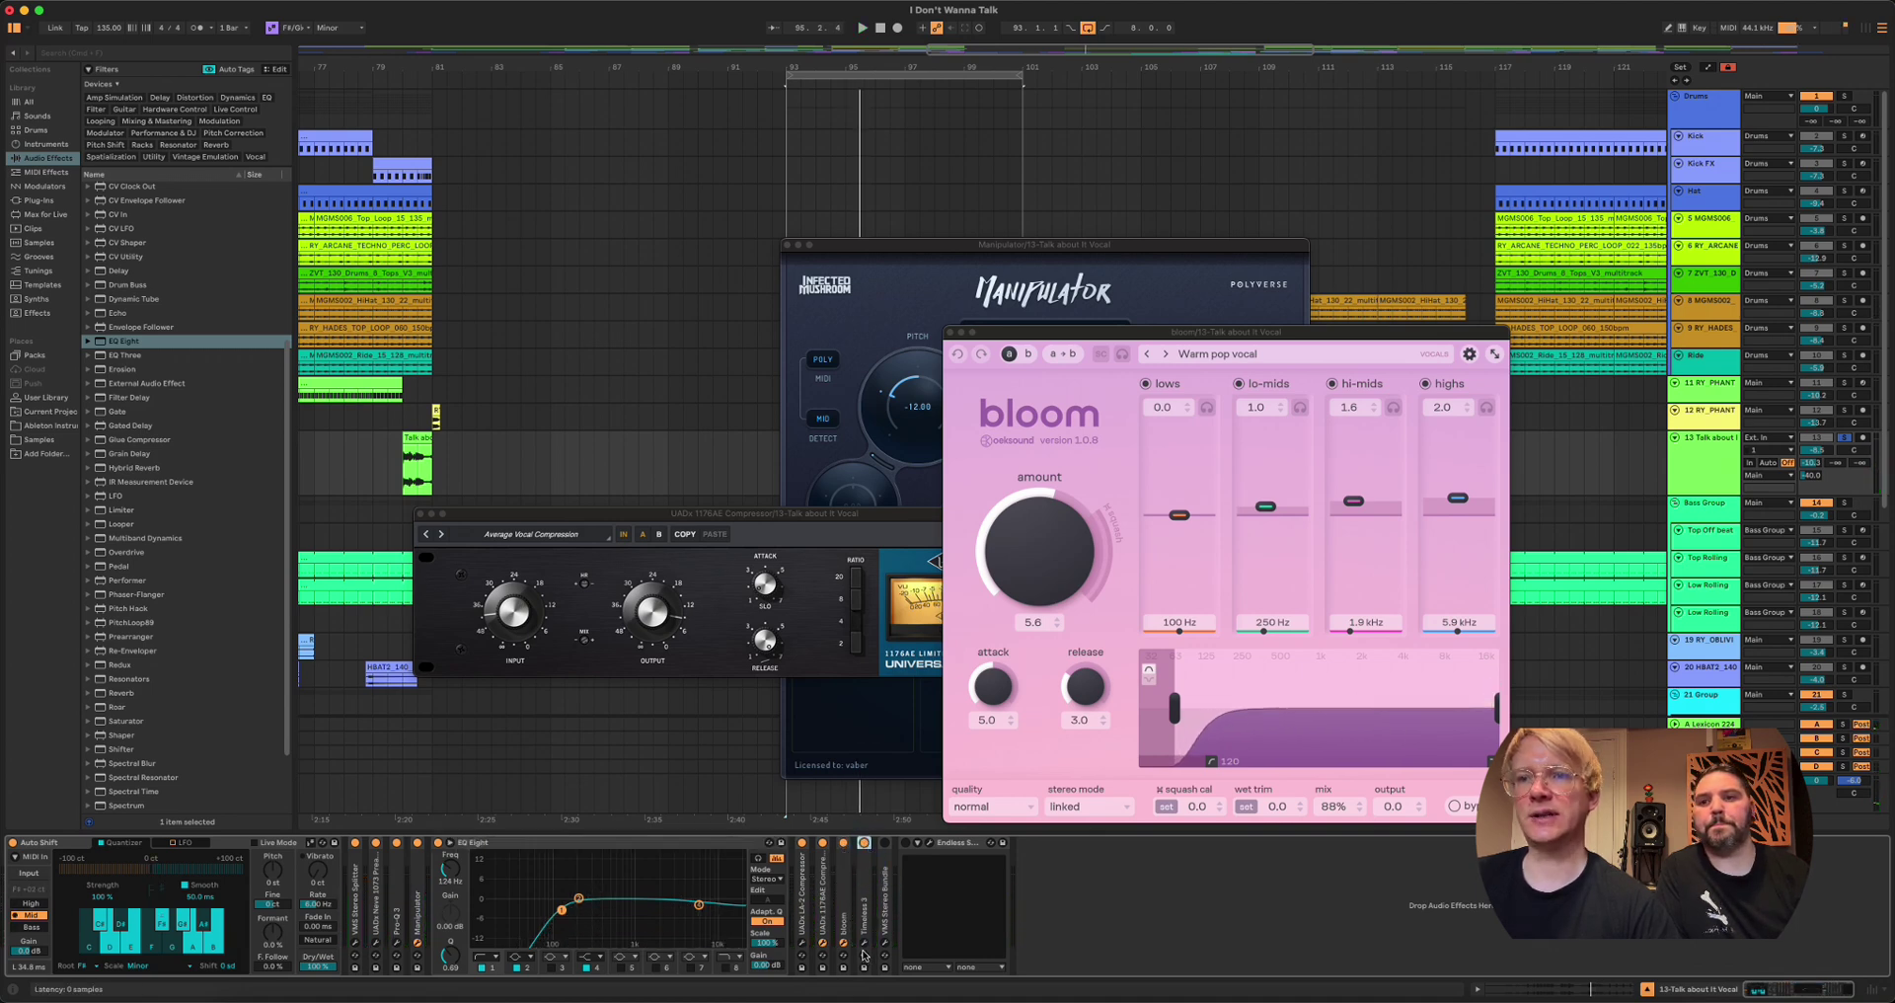
Step: Show the Timeless 3 delay settings and toggle the plugin while the soloed vocal plays
left_click(861, 950)
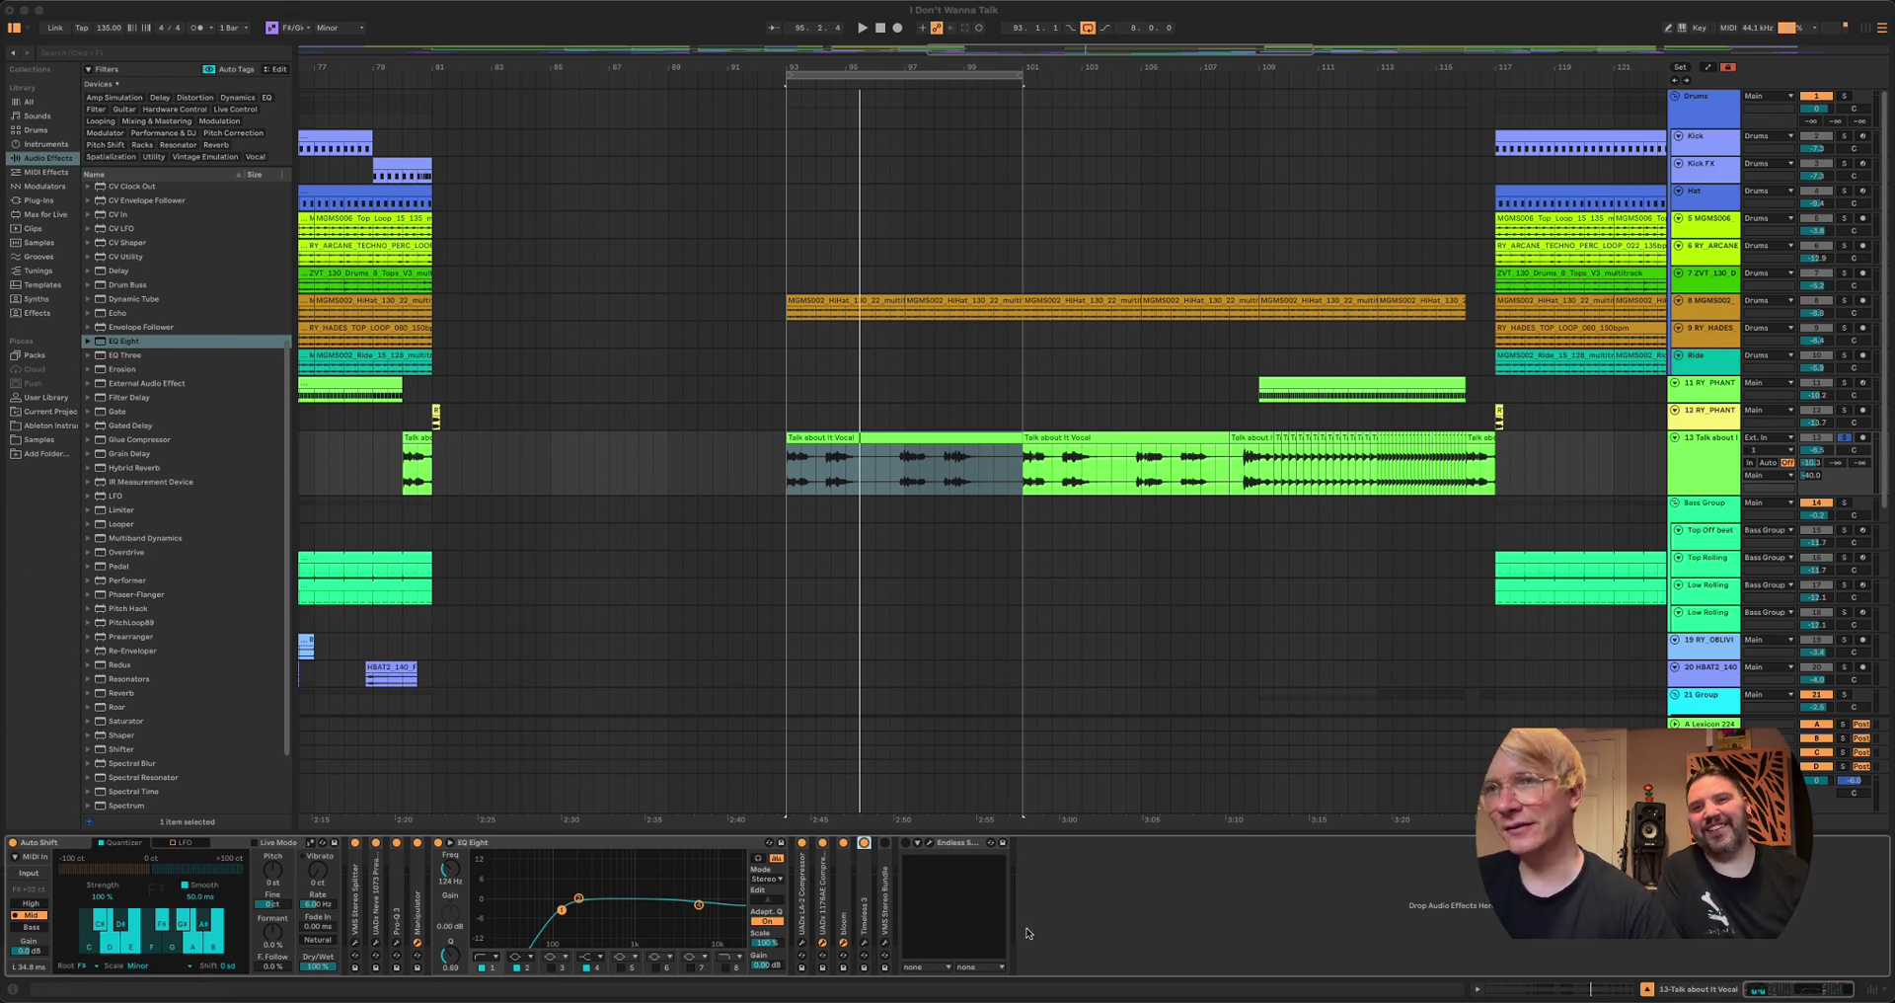
left_click(865, 948)
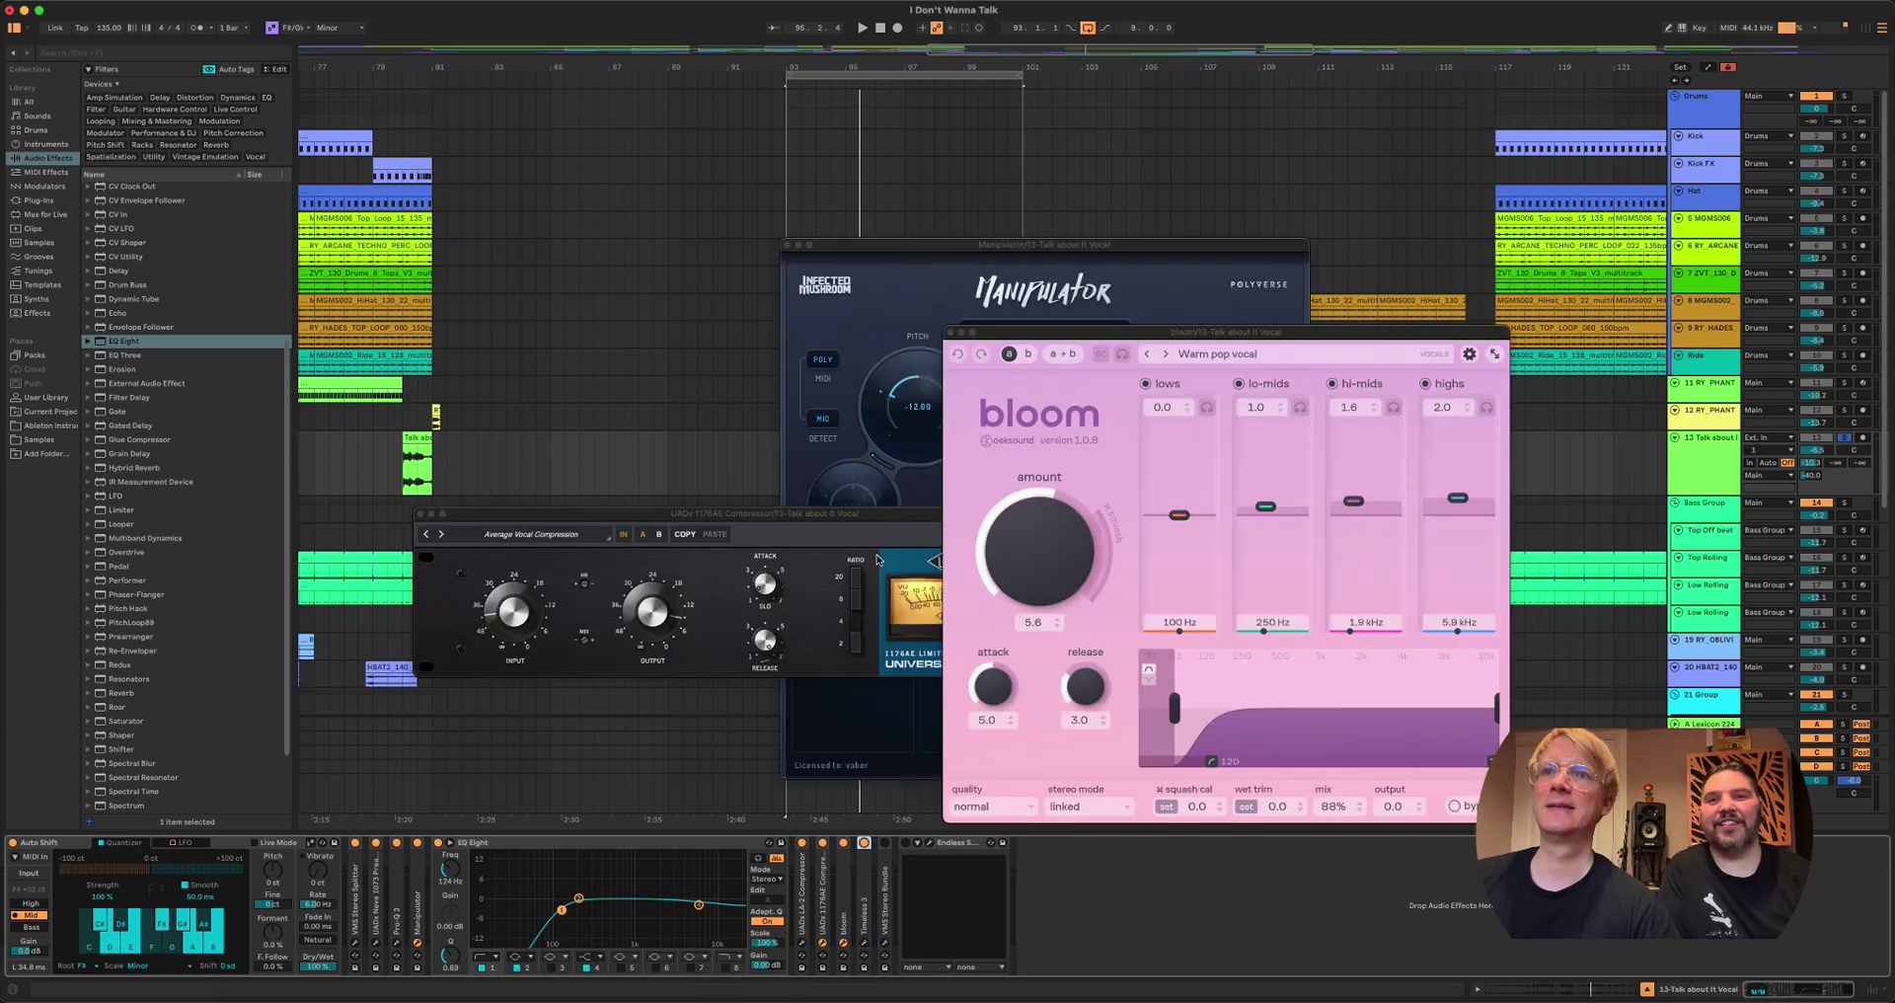
left_click(865, 944)
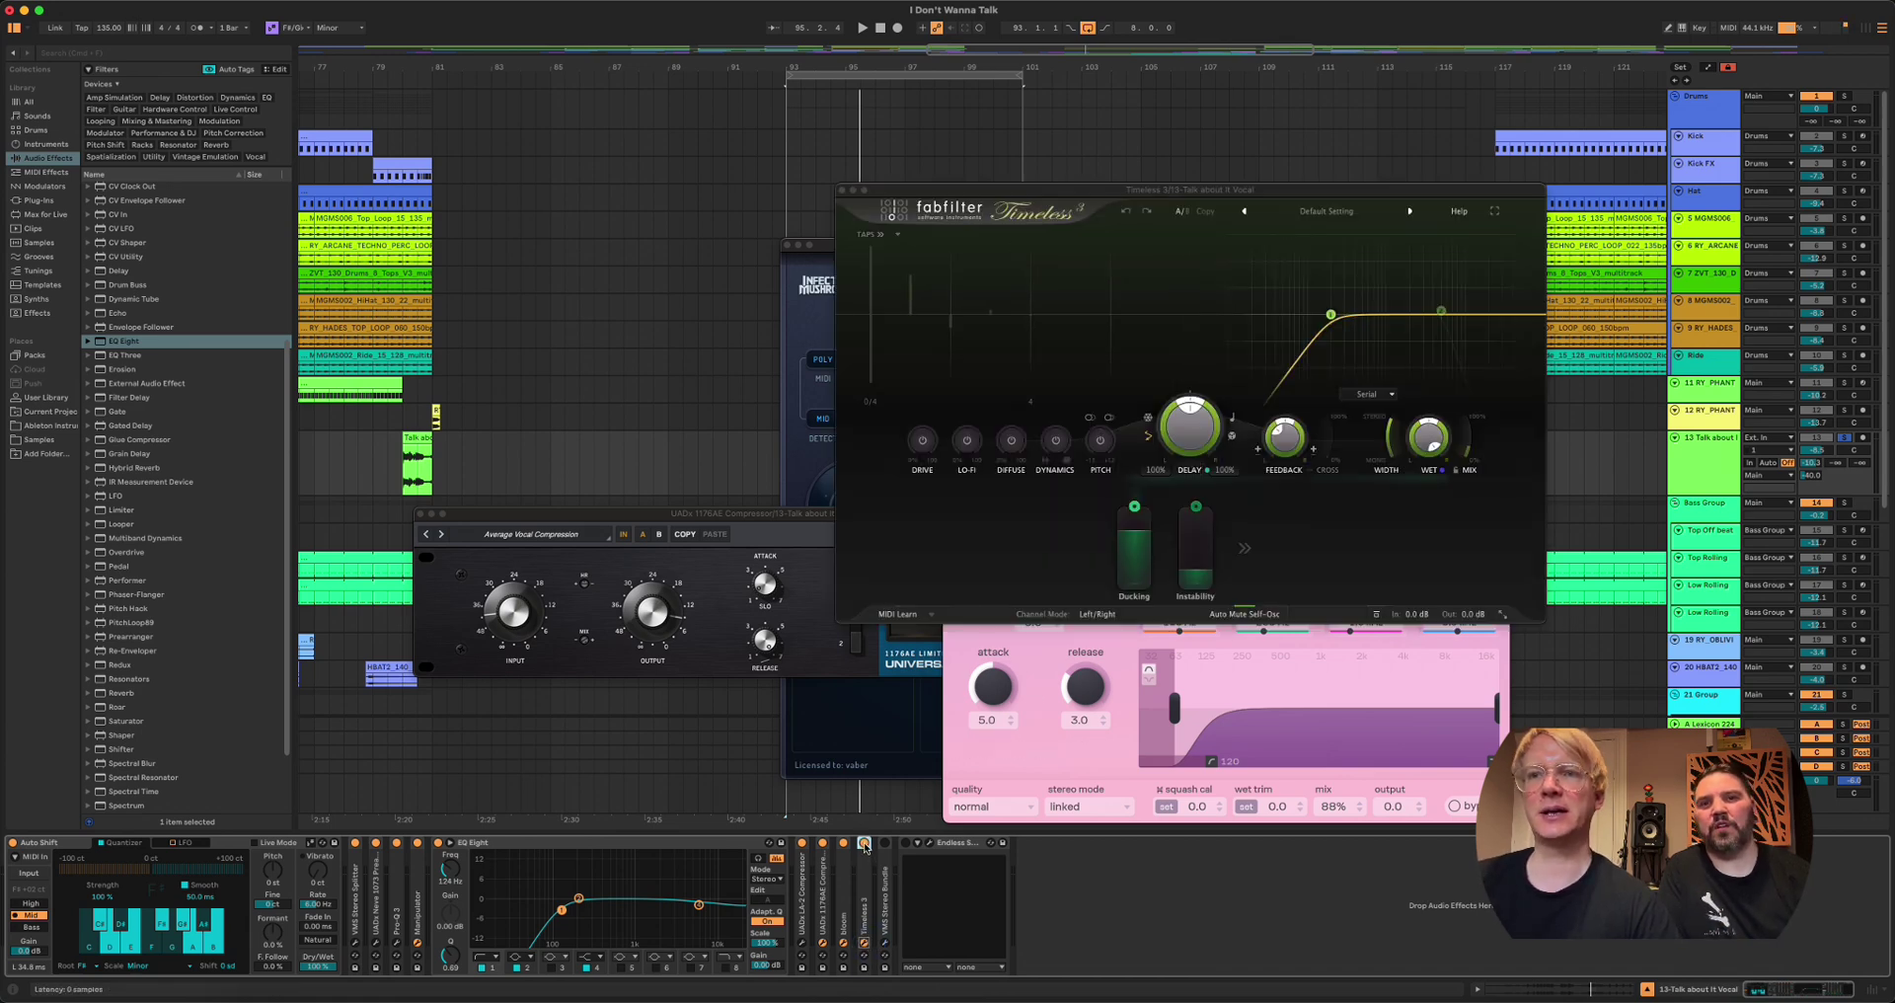
key("space")
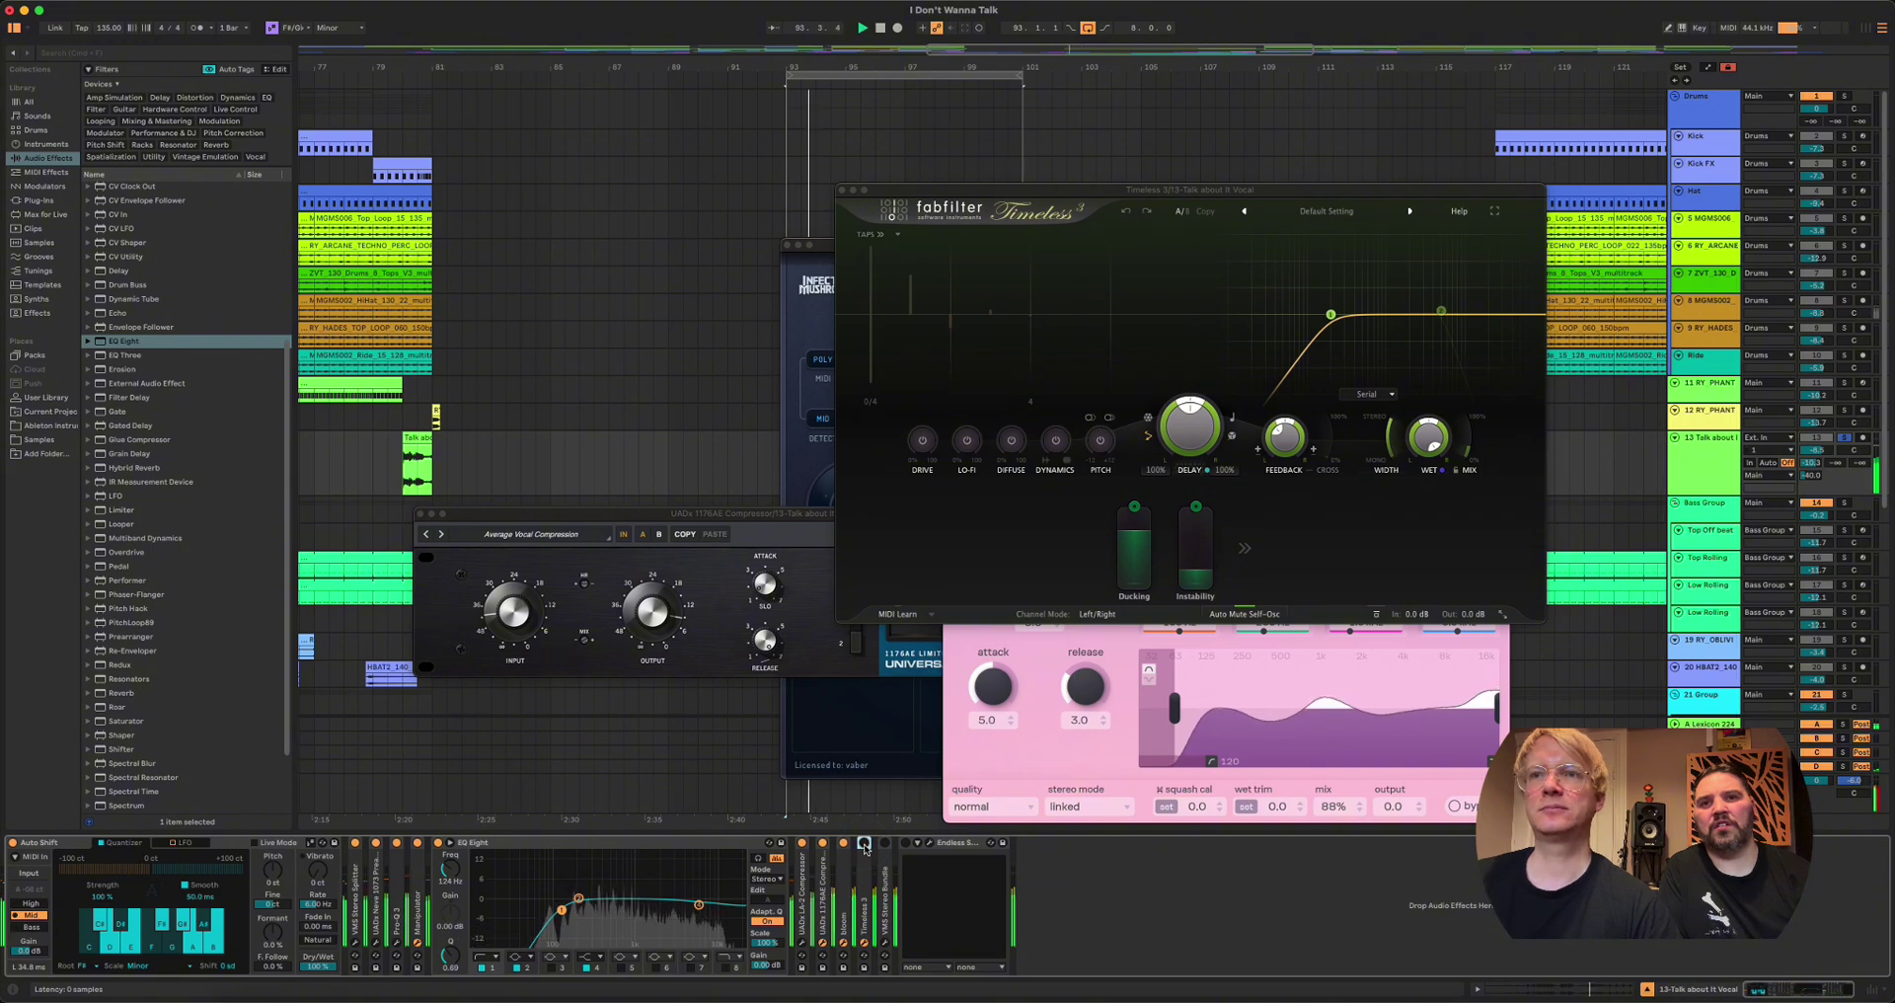
left_click(863, 844)
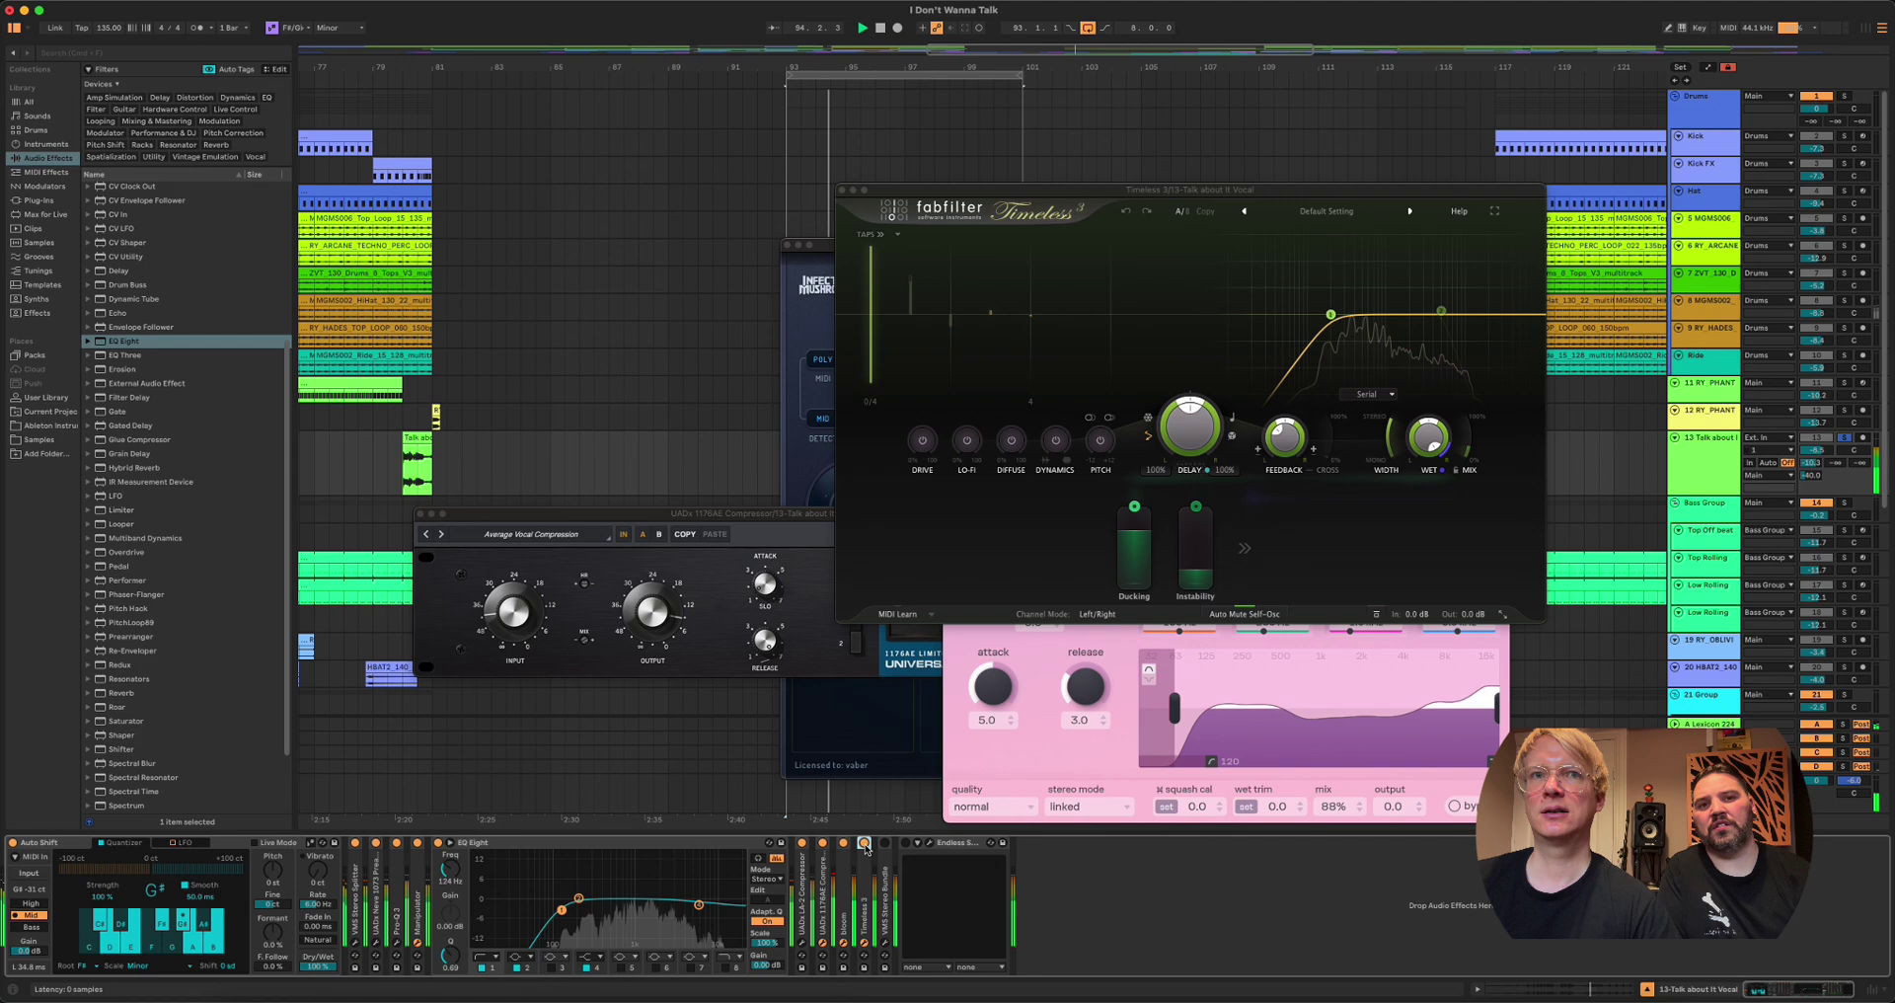
Step: Switch on VMS Stereo Bundle, show its settings and move its window up so the device chain is uncovered
left_click(884, 842)
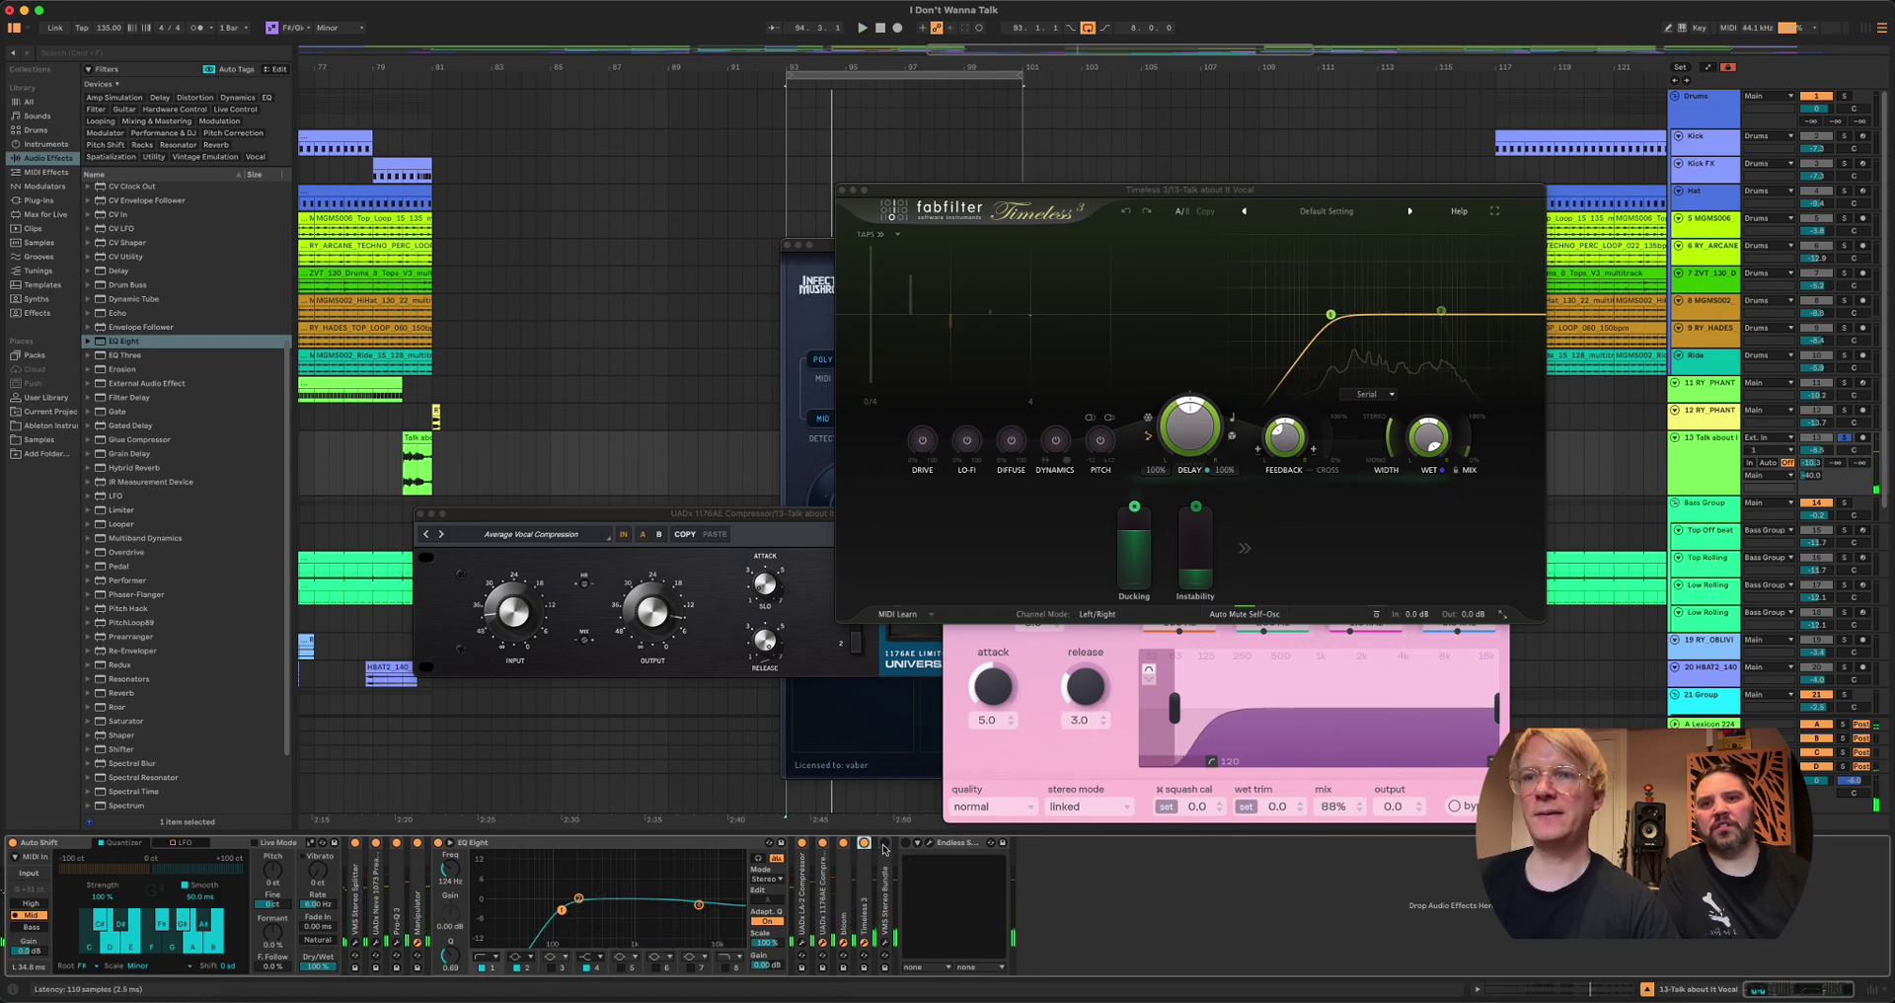
left_click(885, 945)
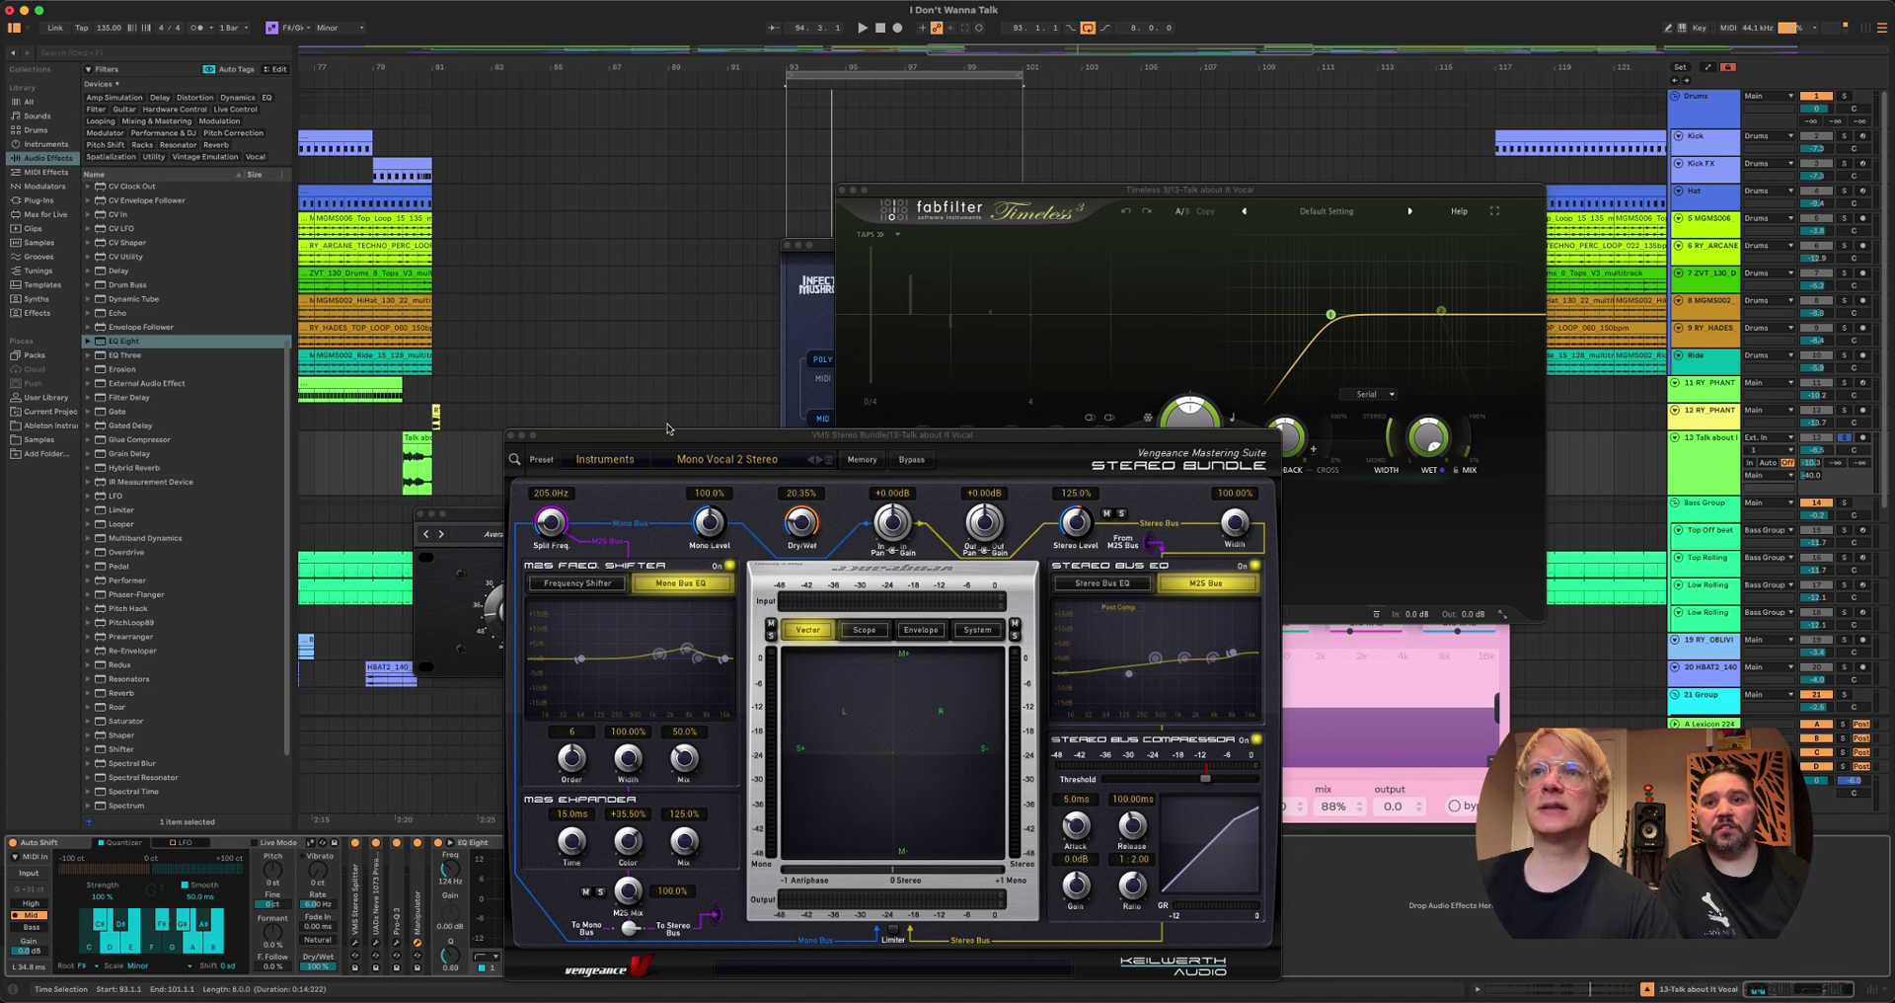
left_click_drag(671, 442, 682, 418)
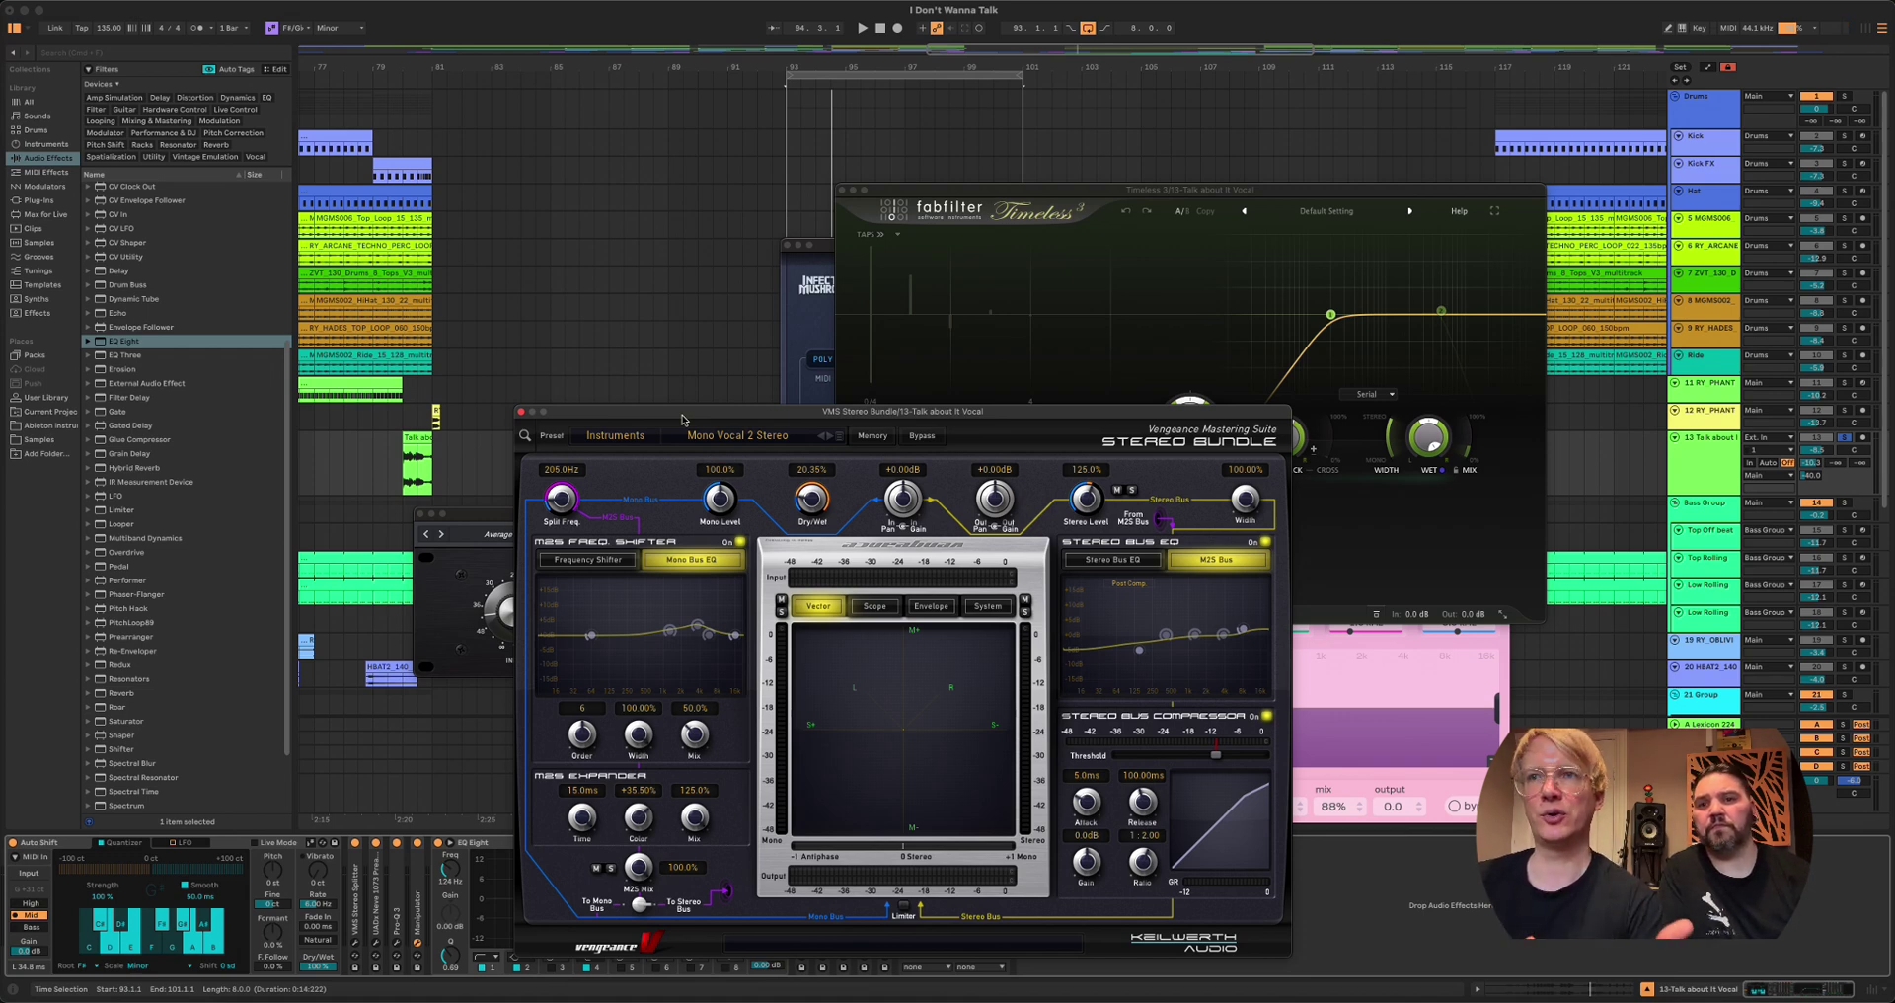
left_click_drag(682, 419, 800, 274)
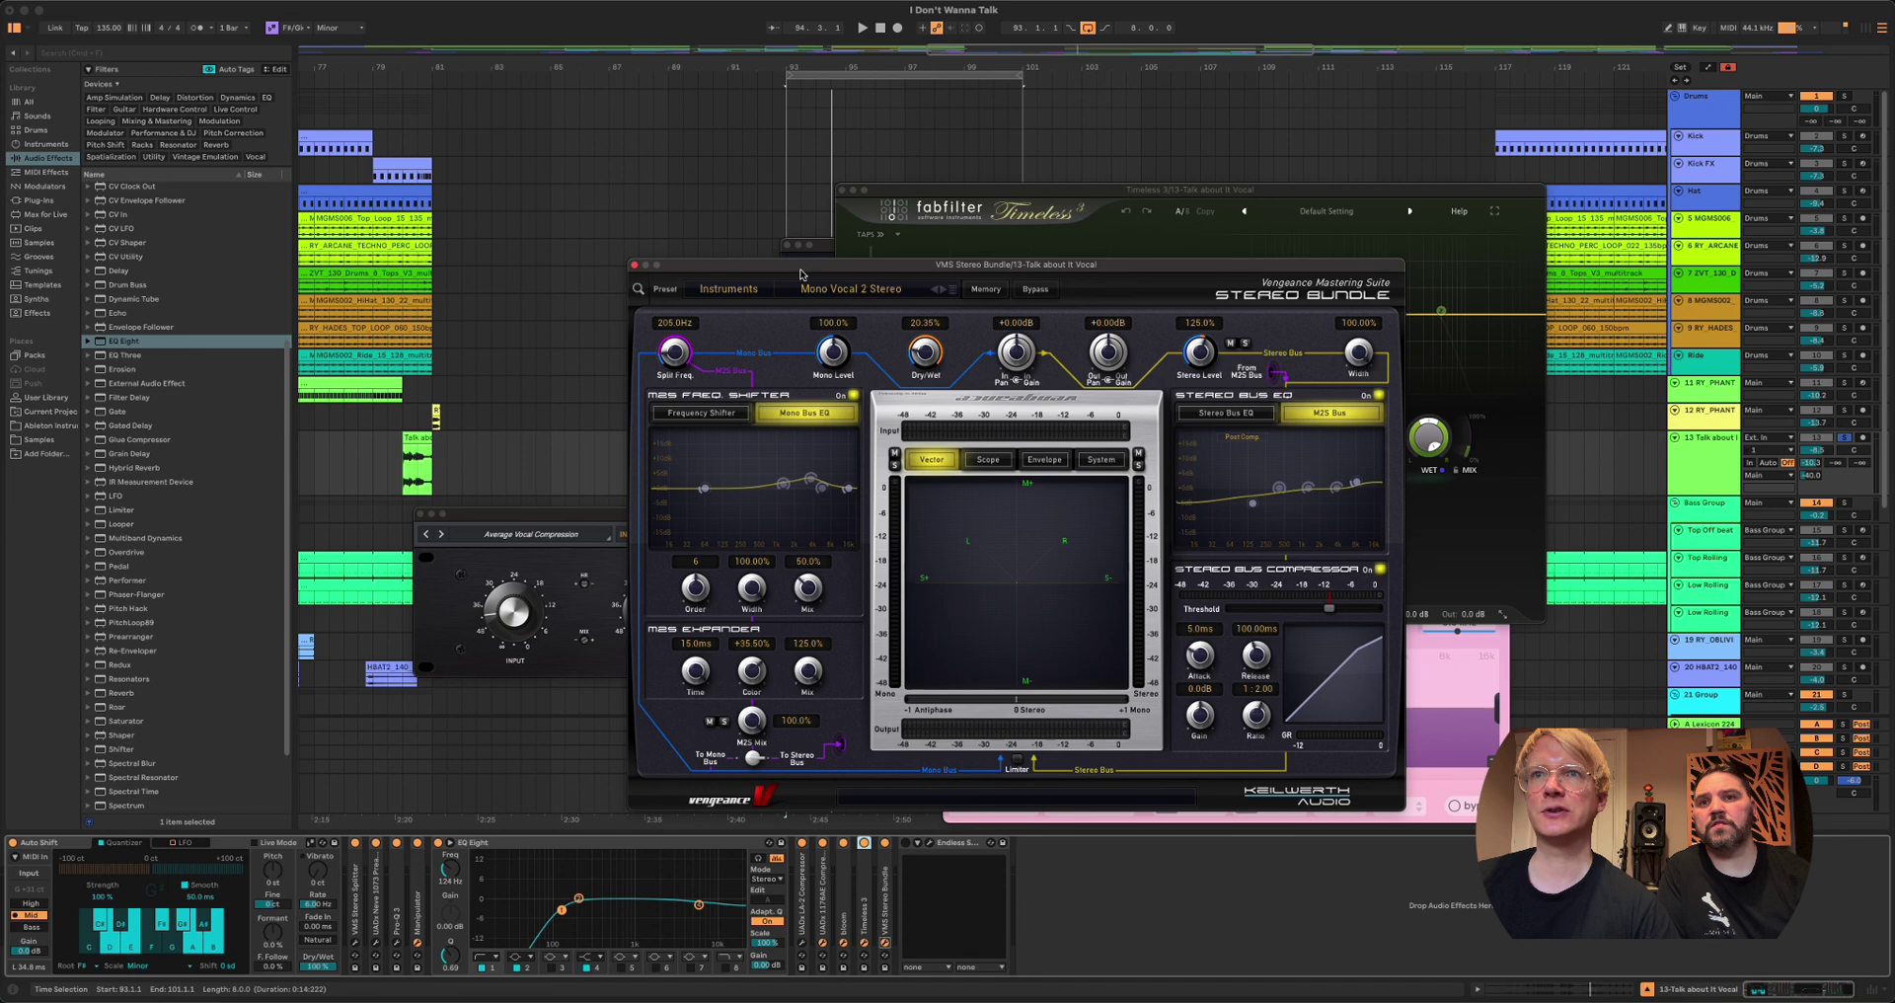
Step: Compare the soloed vocal with and without VMS Stereo Bundle and switch on the final Endless rack in the chain
key("space")
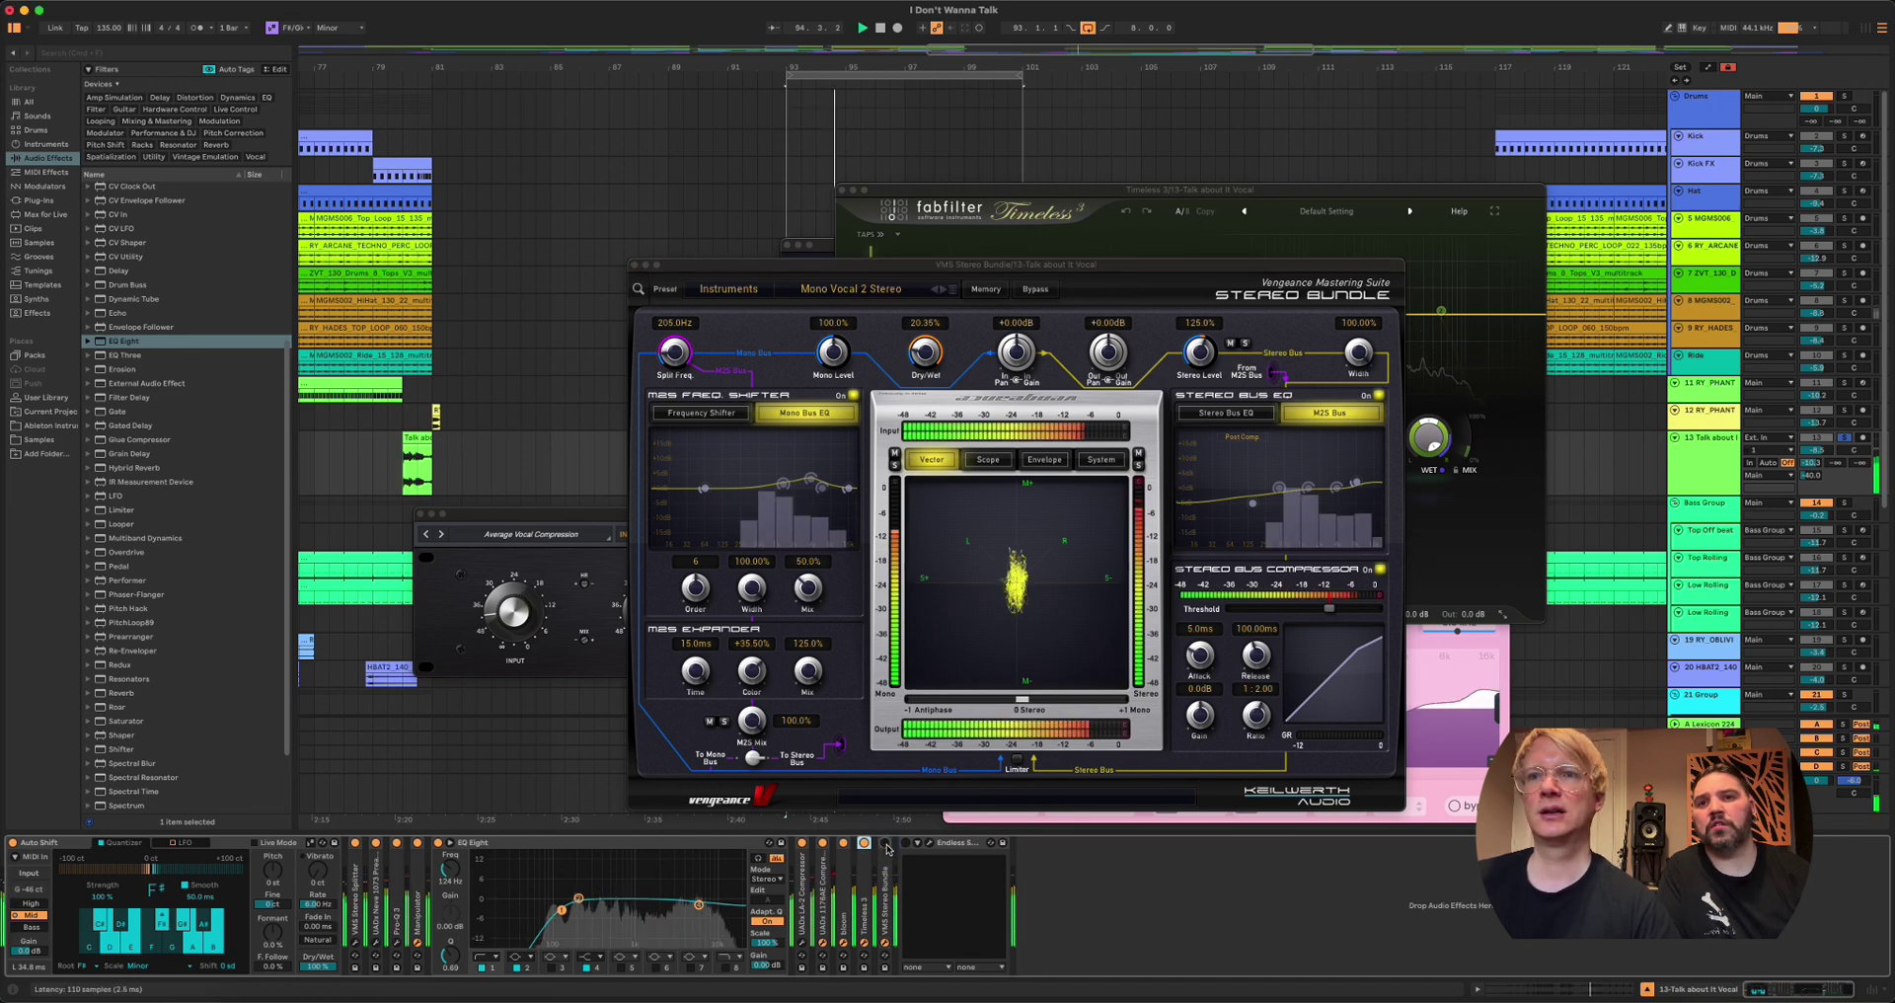
key("space")
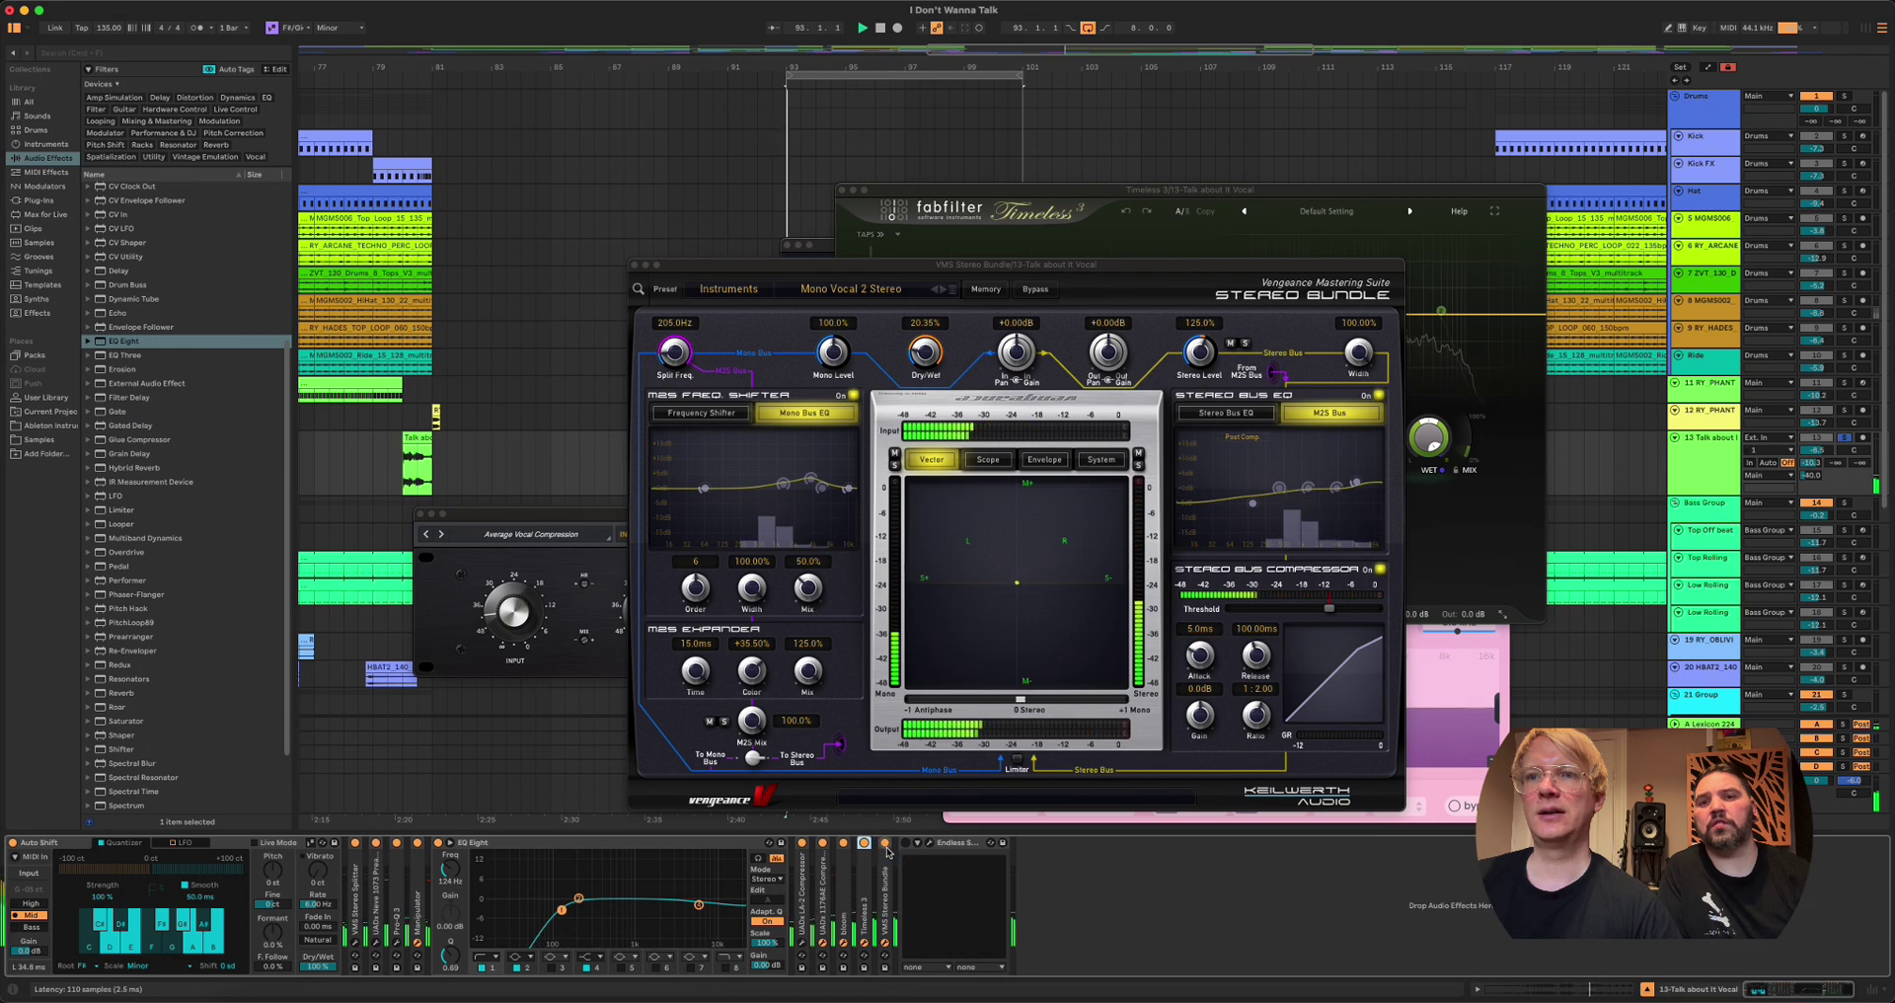
key("space")
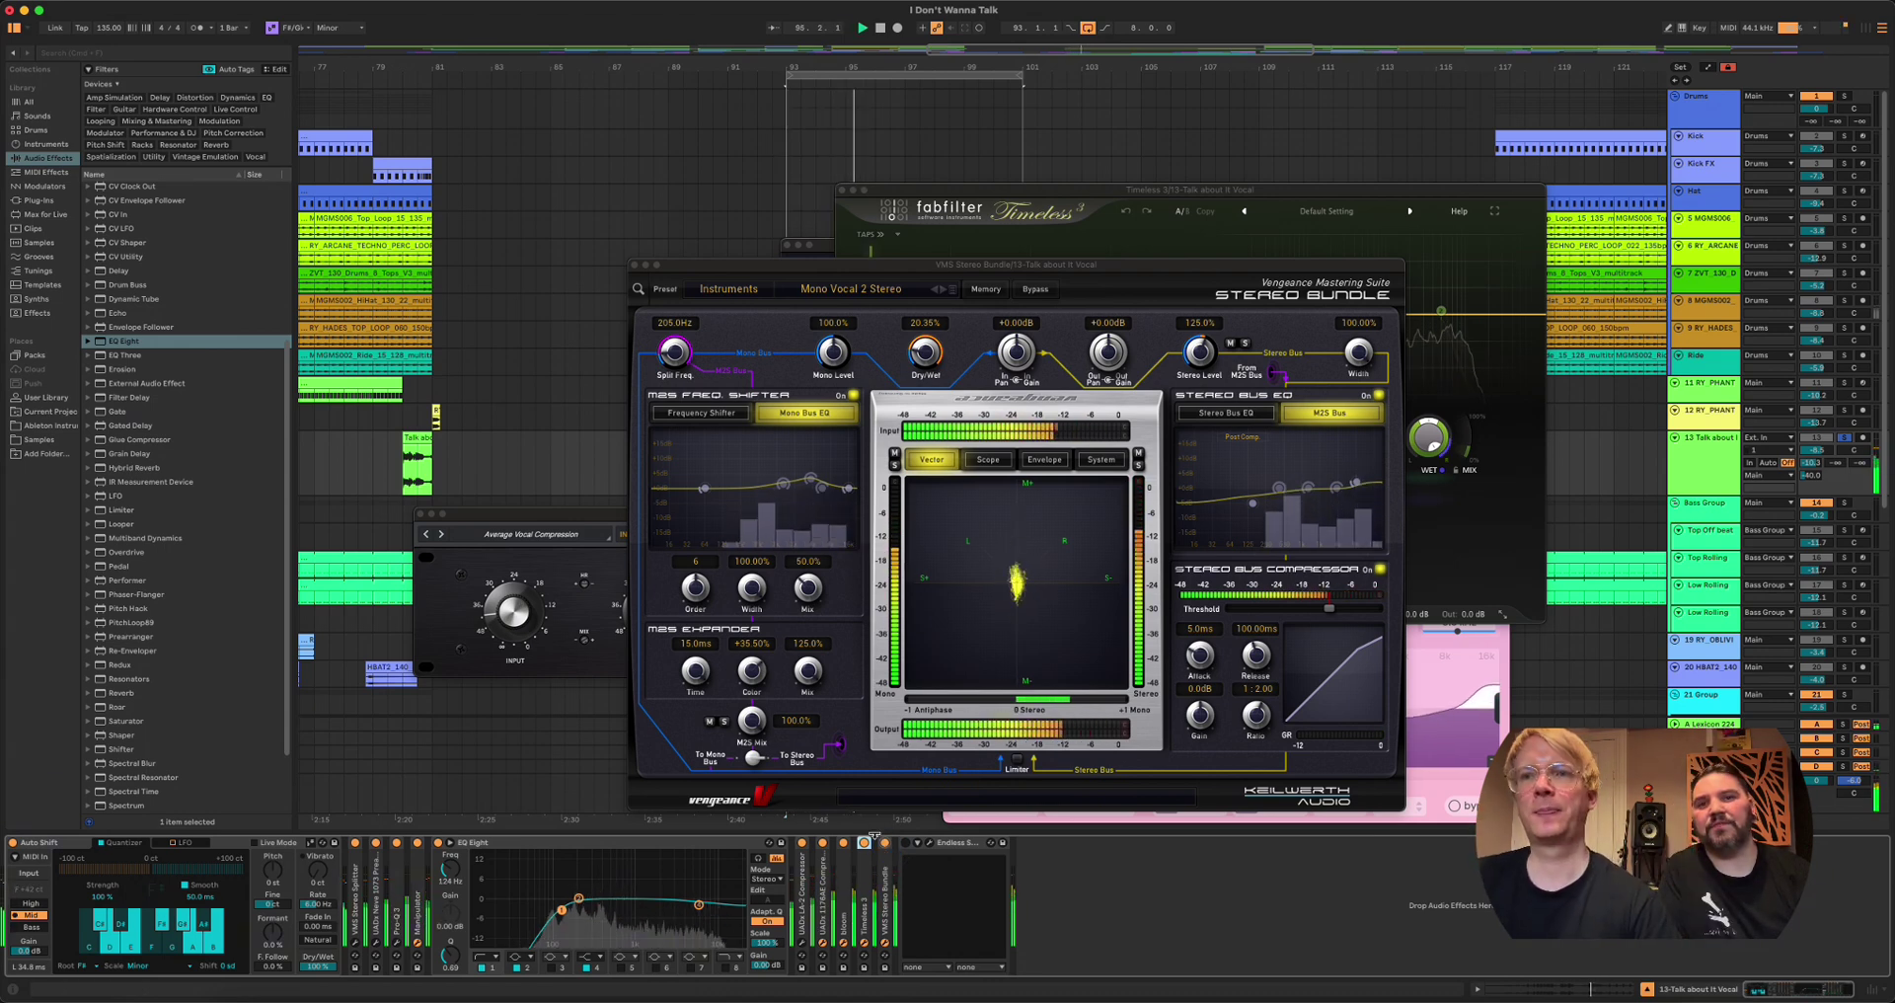
key("space")
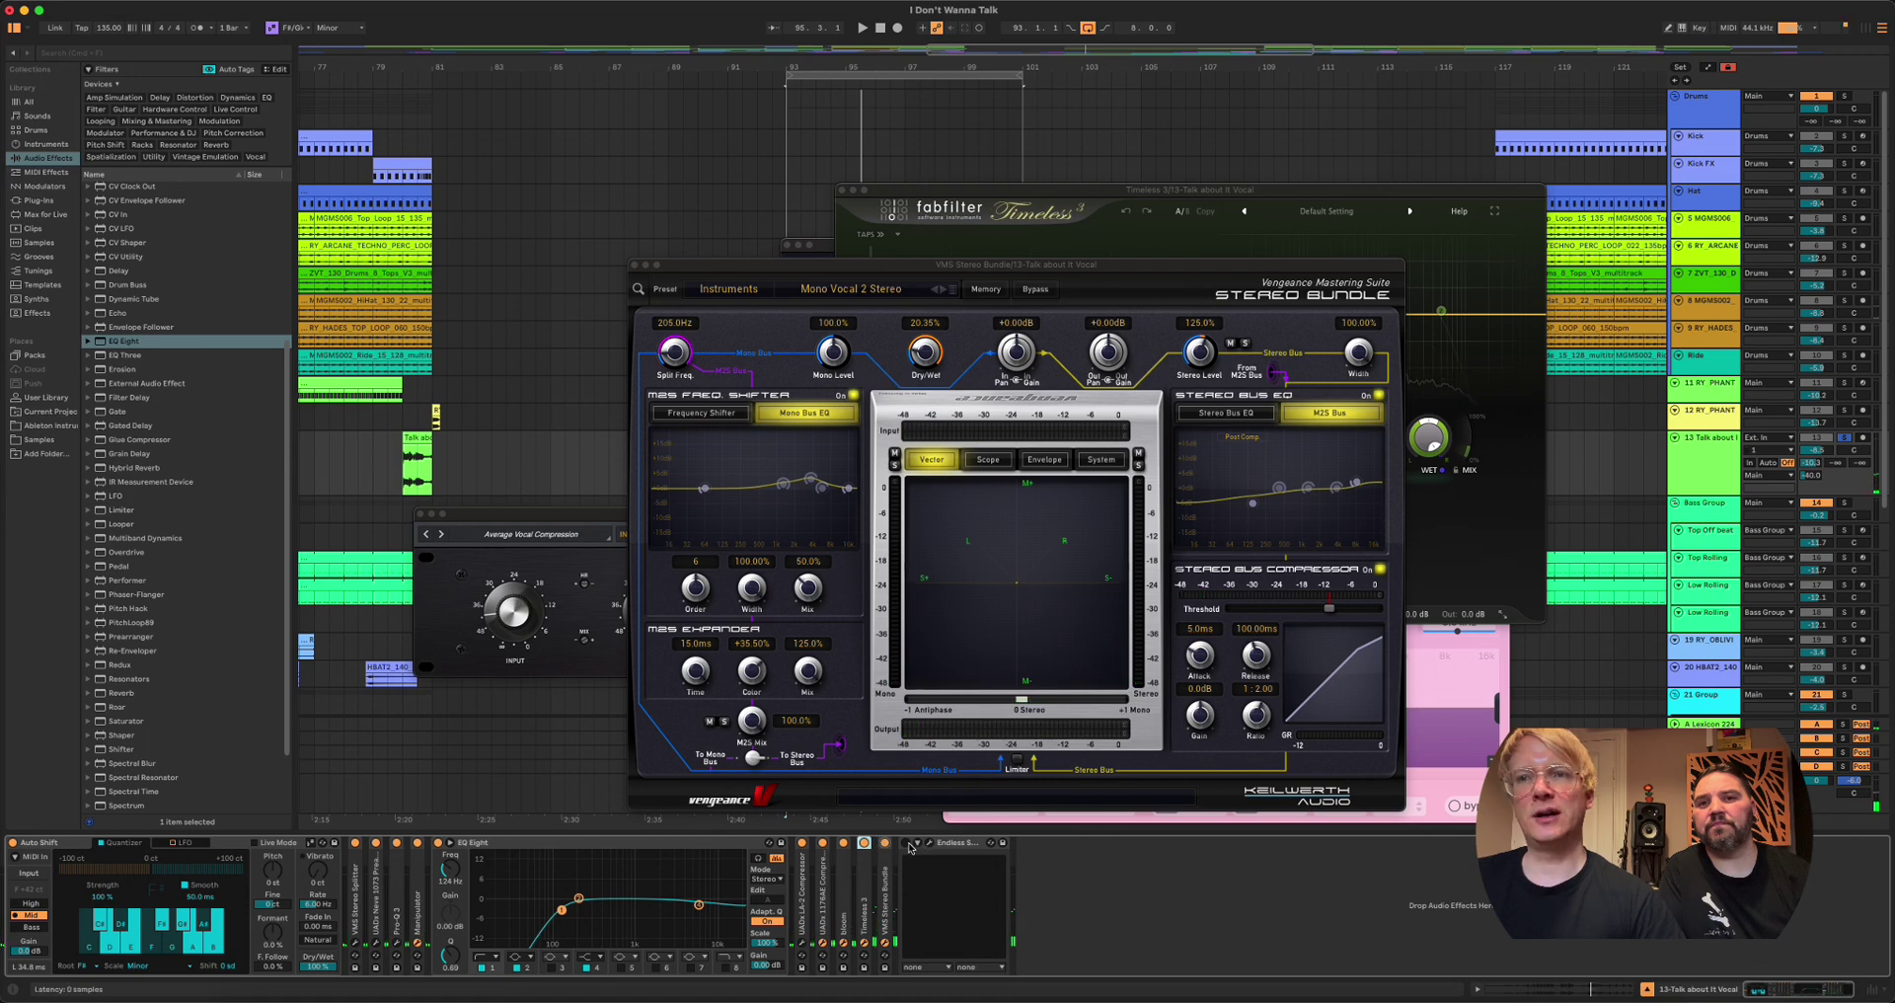
left_click(906, 843)
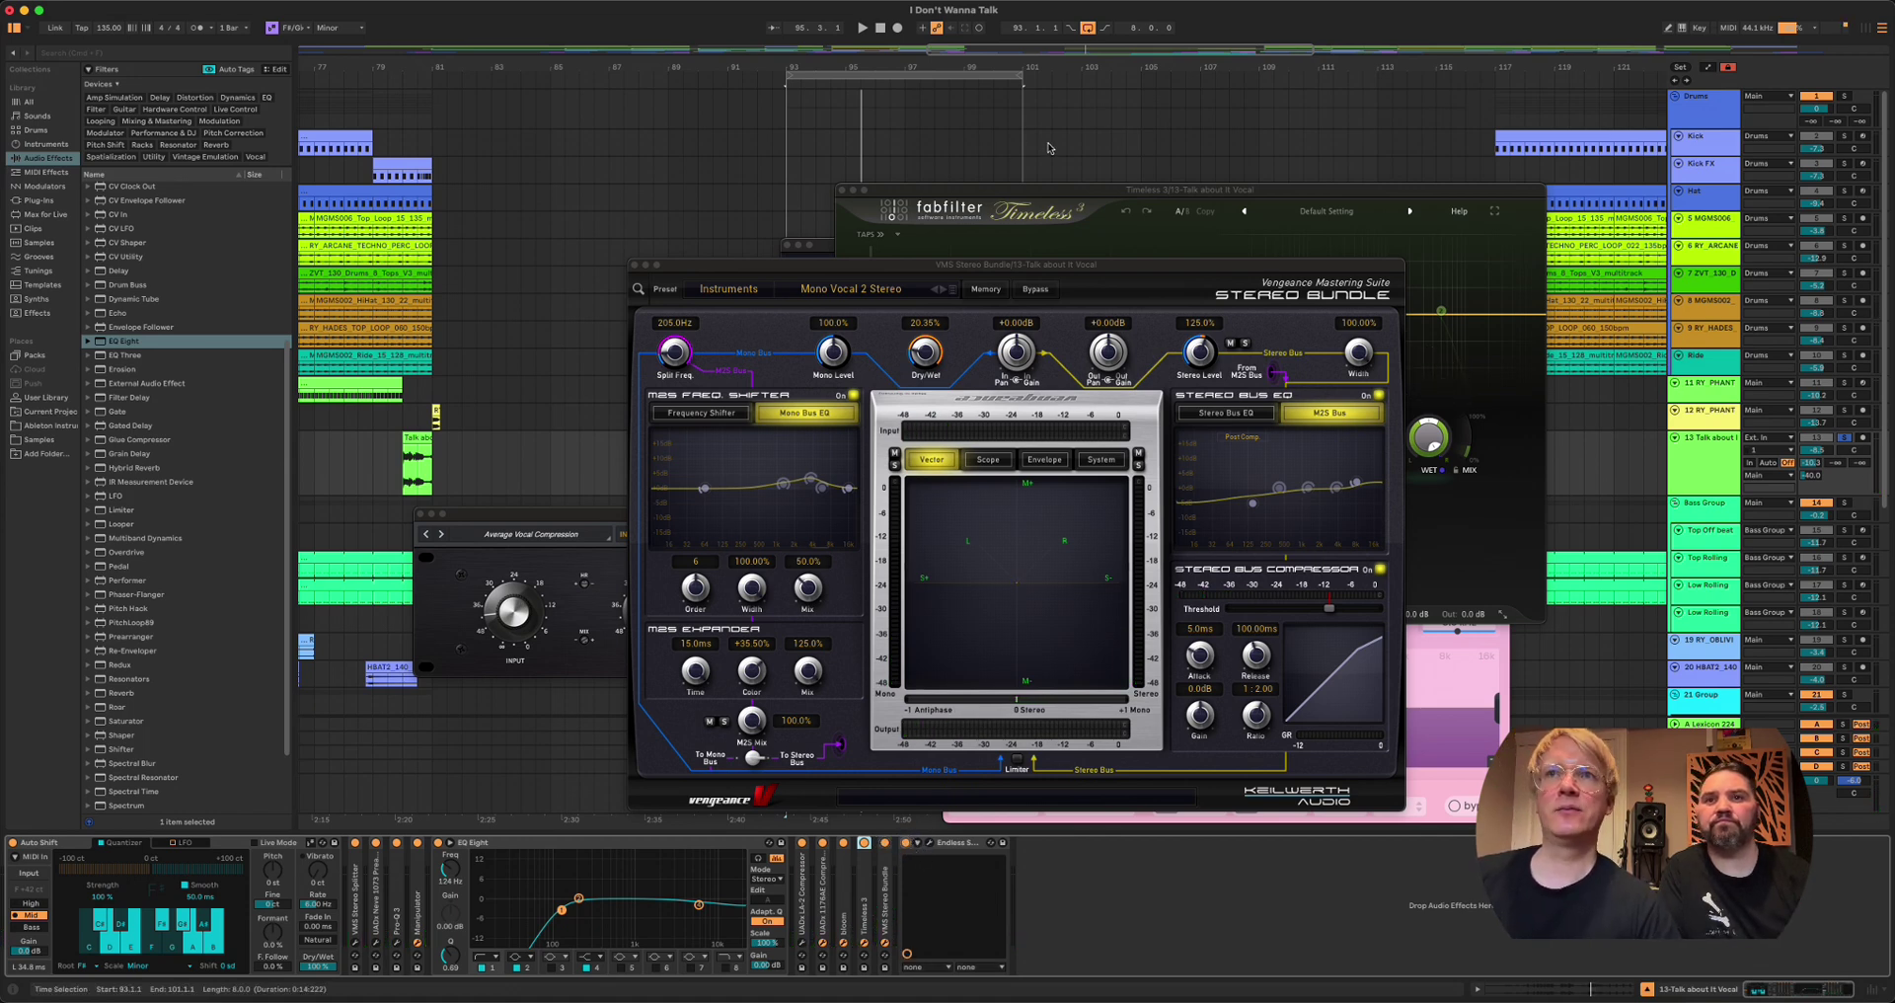
Step: Play the vocal with the full mix and spread out the Stereo Bundle, Timeless 3, Bloom, Manipulator and 1176AE windows
key("space")
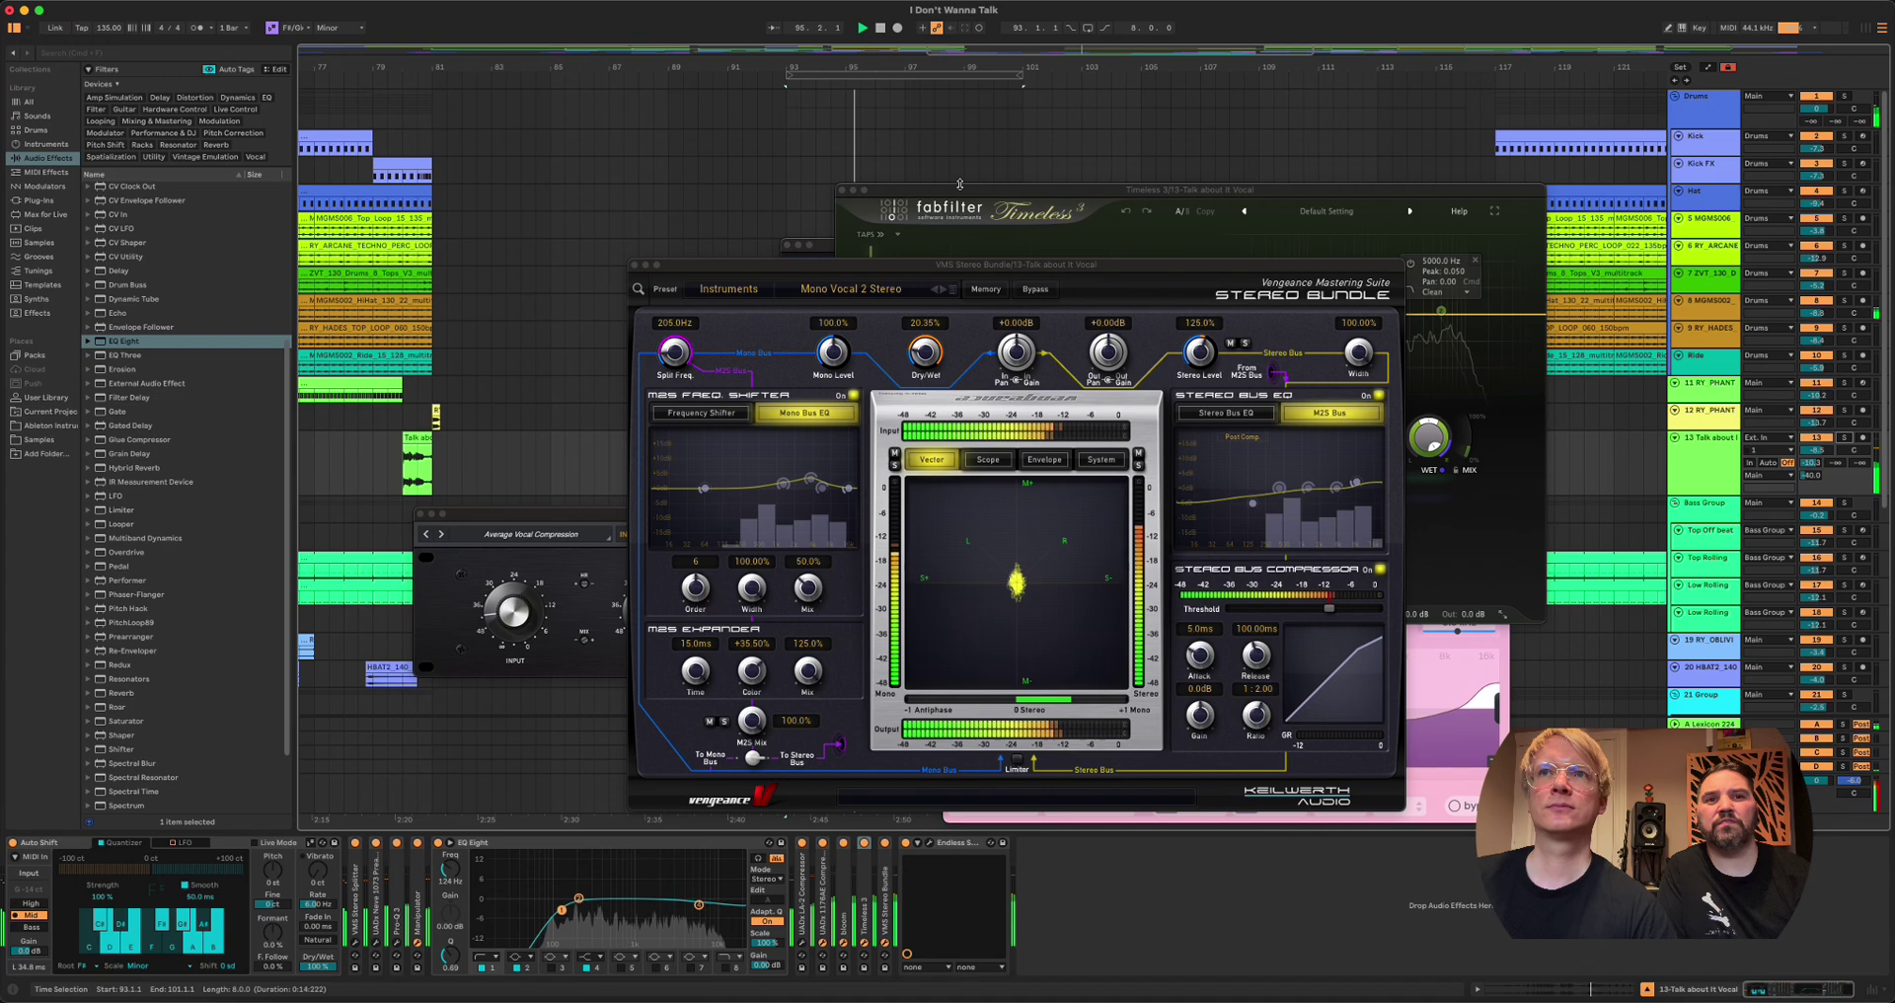
left_click_drag(717, 270, 382, 115)
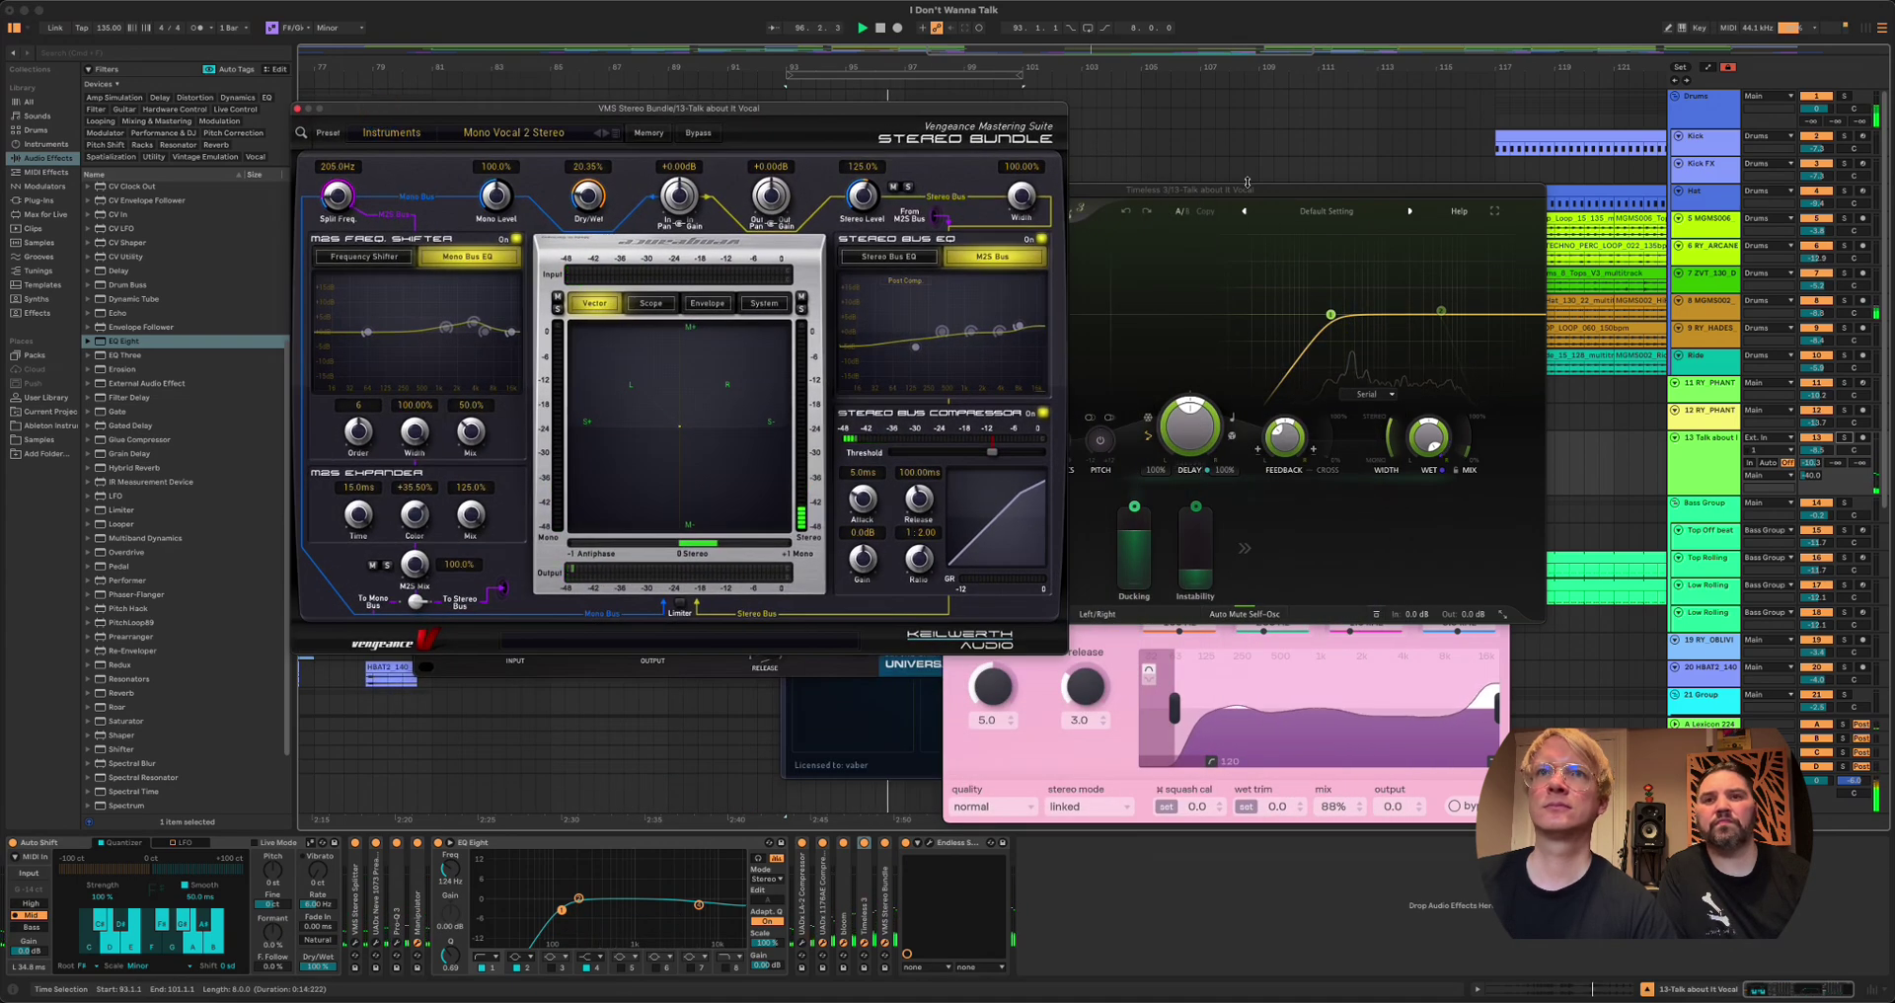
left_click_drag(1214, 190, 1520, 398)
left_click(1254, 333)
left_click_drag(1254, 334, 775, 420)
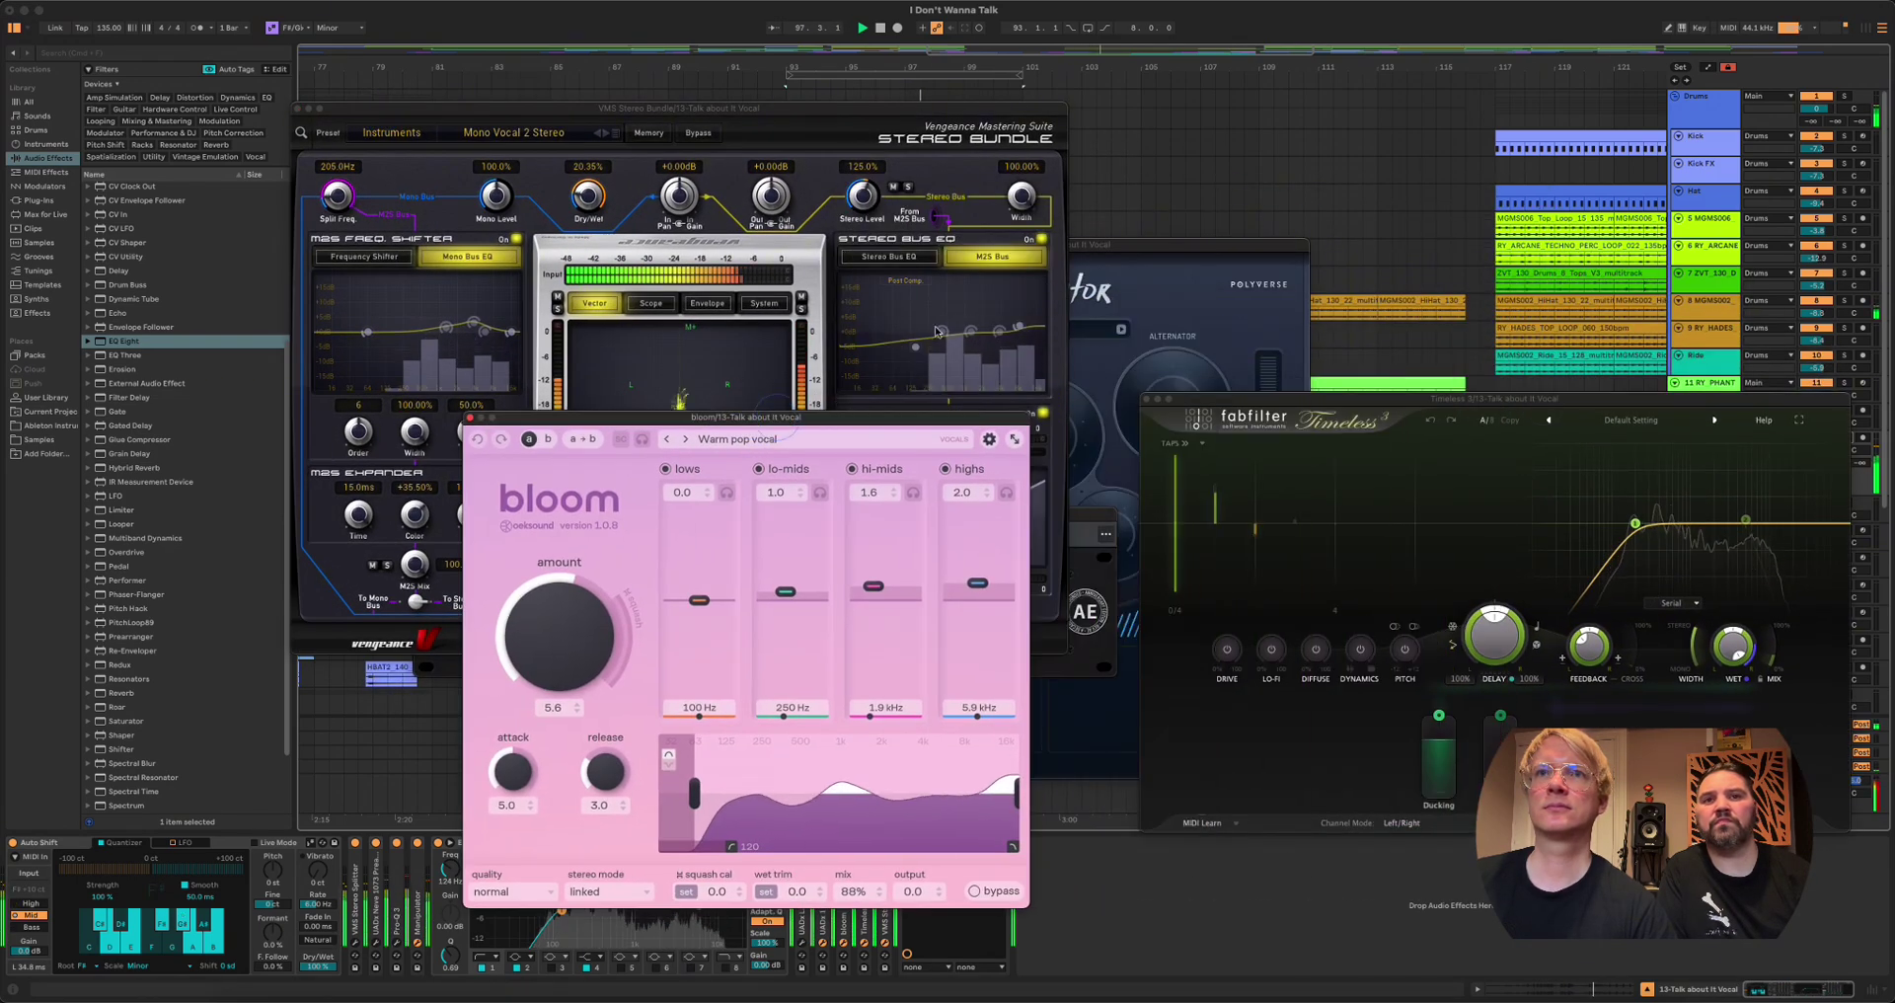
left_click(1185, 245)
left_click_drag(1184, 245, 600, 286)
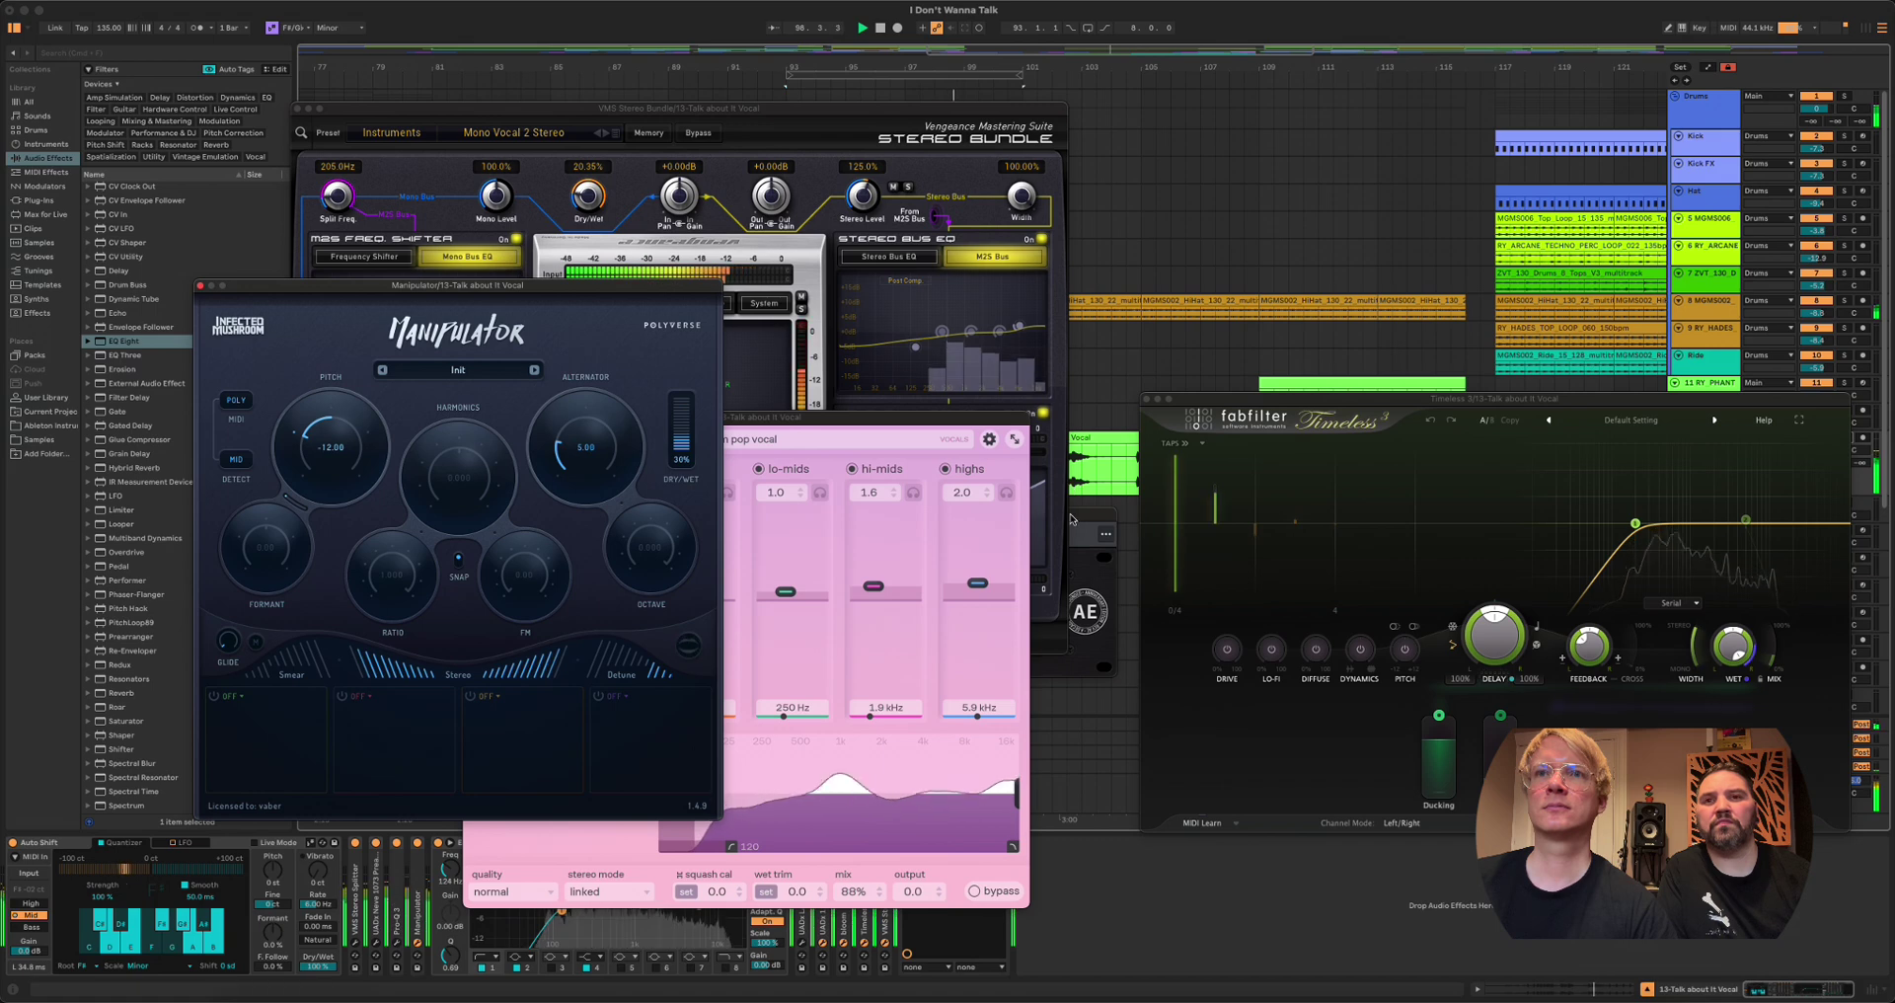
left_click_drag(1086, 512, 1105, 686)
left_click_drag(982, 110, 816, 40)
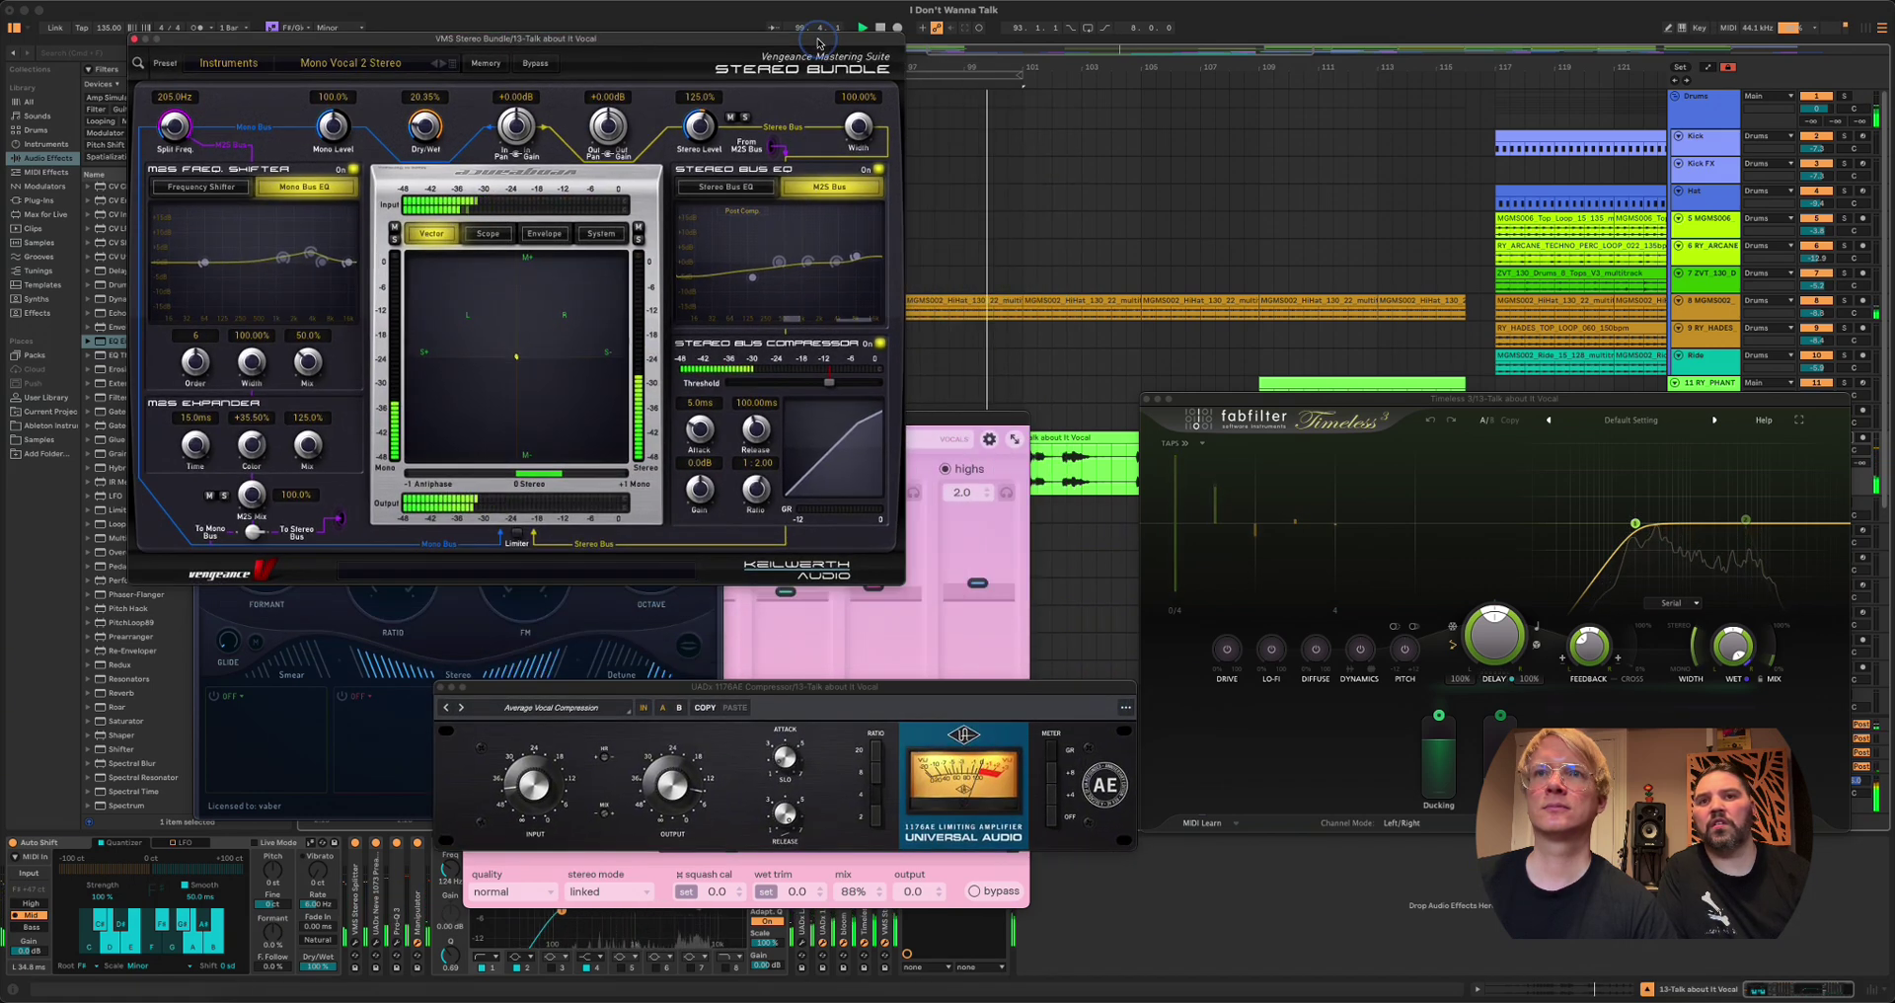
left_click(1194, 403)
left_click_drag(1194, 403, 1160, 548)
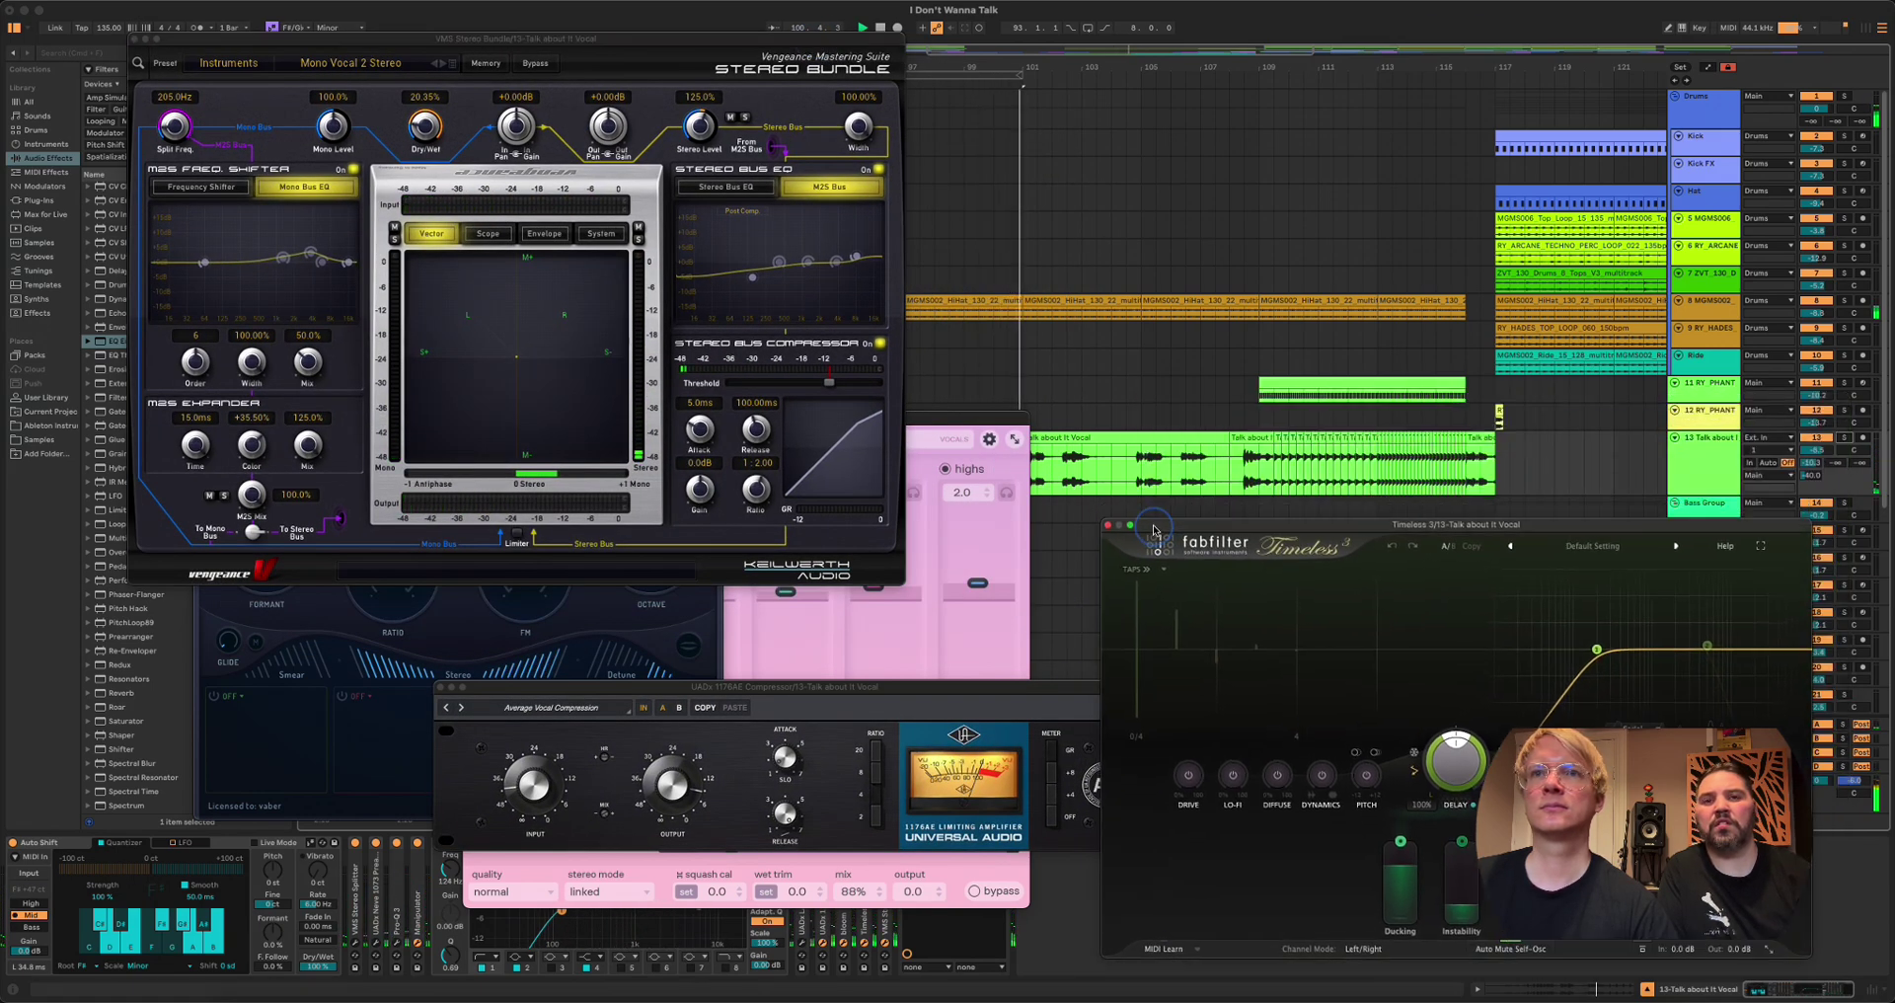